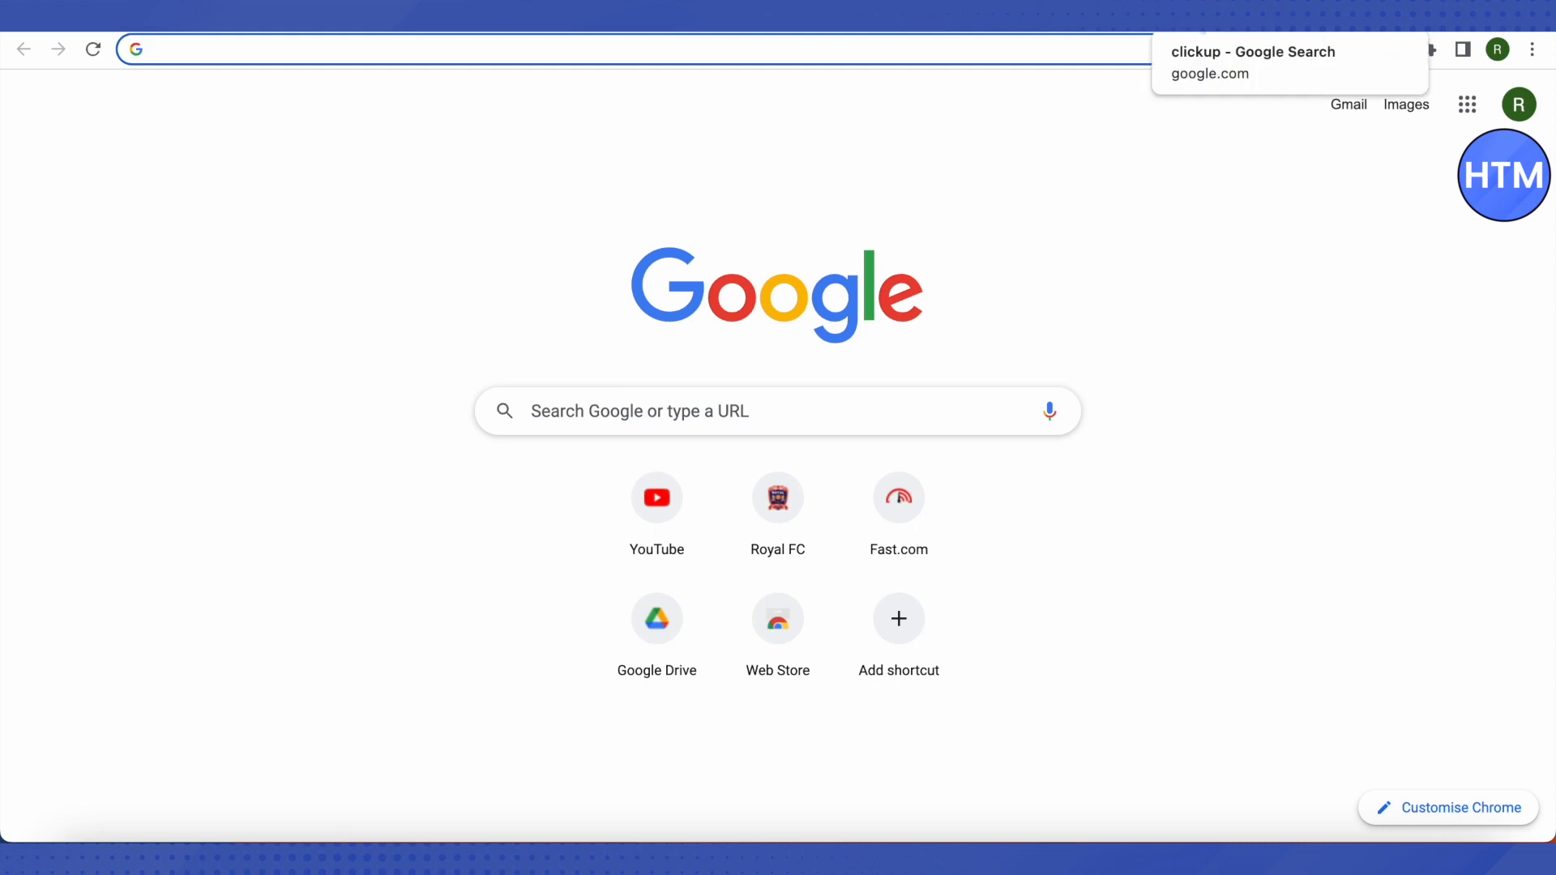
Step: Open the ClickUp site and sign up for a free account with the email, full name and password
{"action": "left_click", "coordinate": [1202, 21]}
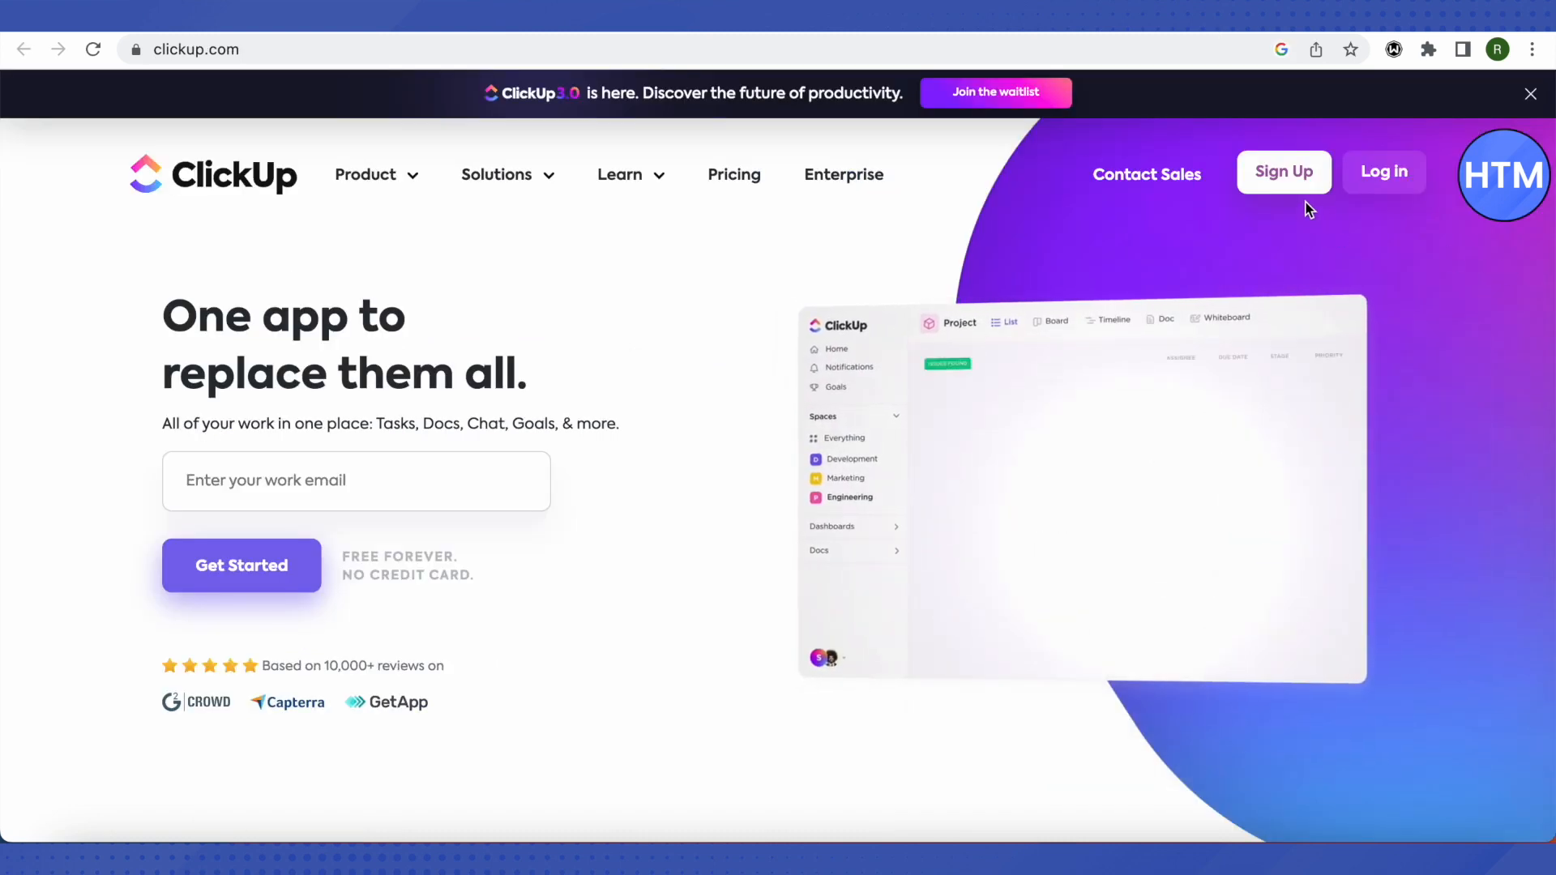
{"action": "left_click", "coordinate": [1290, 179]}
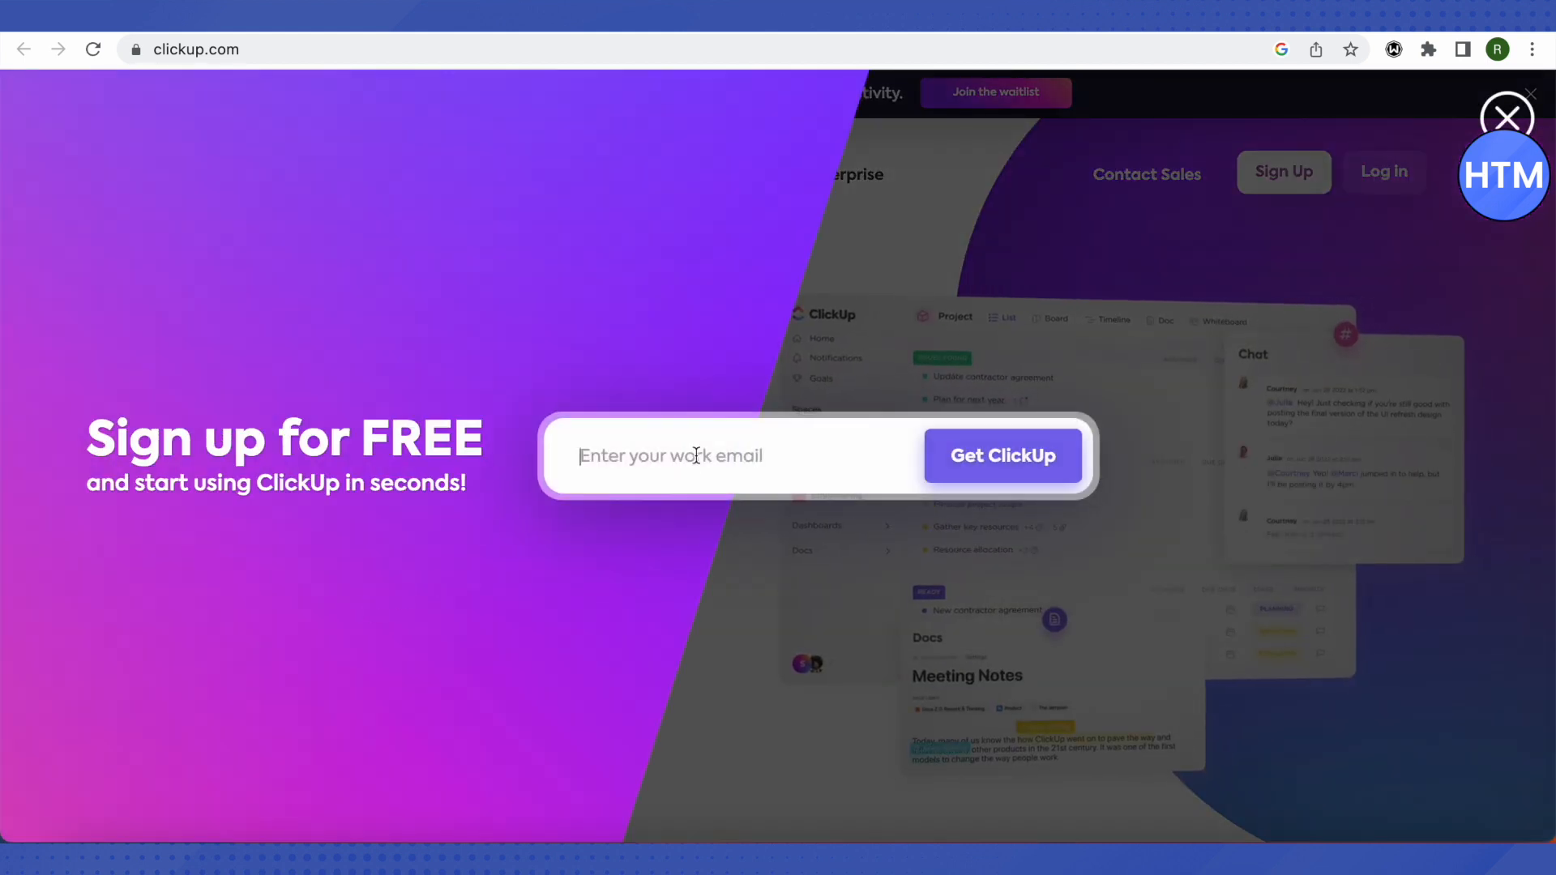
{"action": "left_click", "coordinate": [999, 458]}
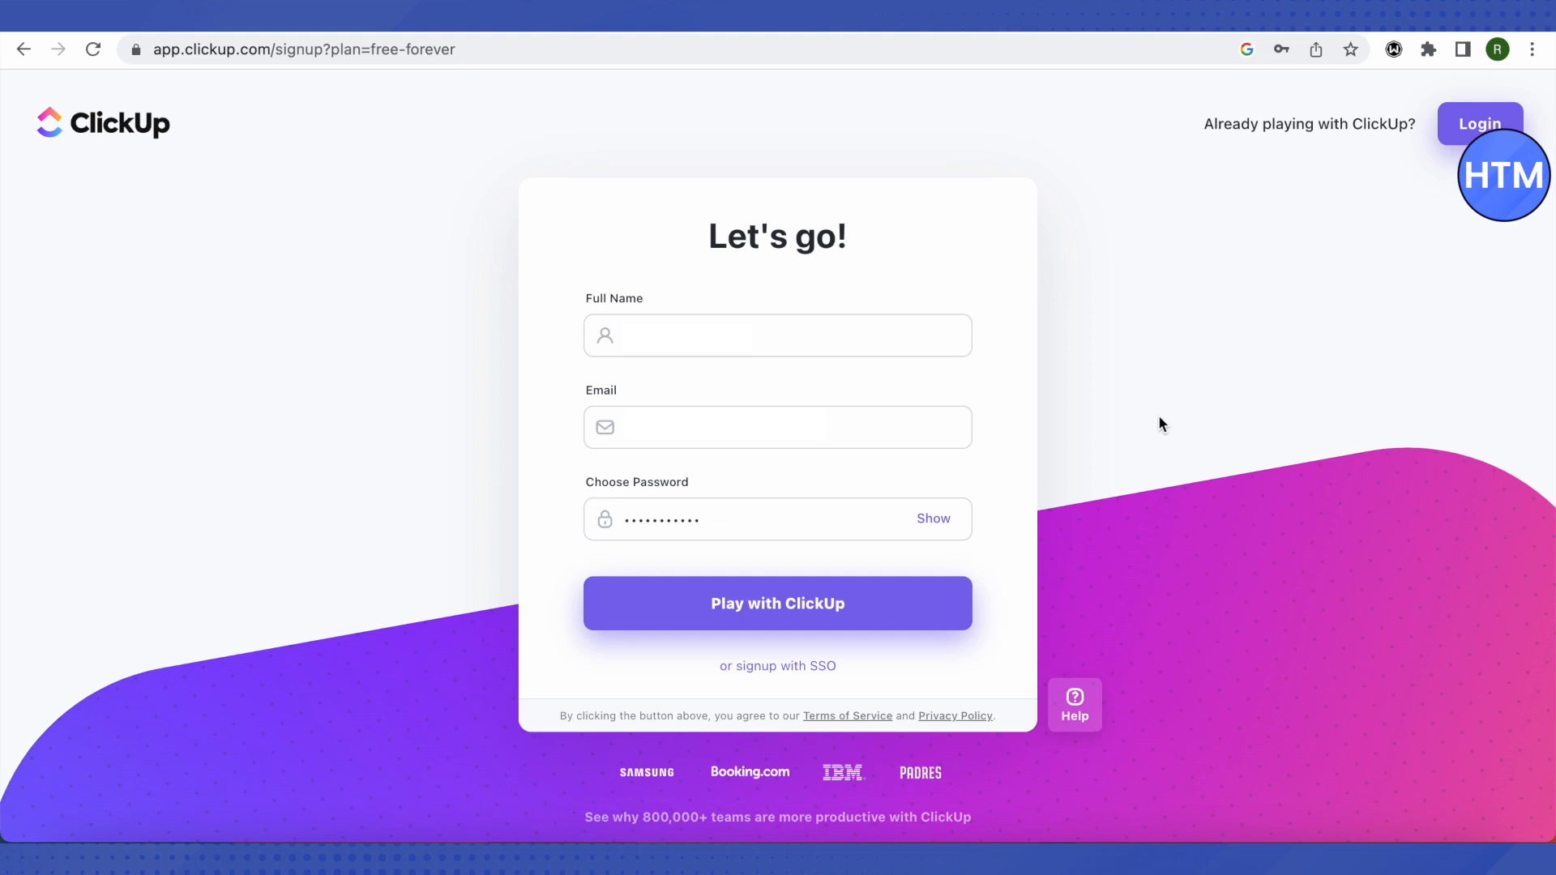
{"action": "left_click", "coordinate": [804, 616]}
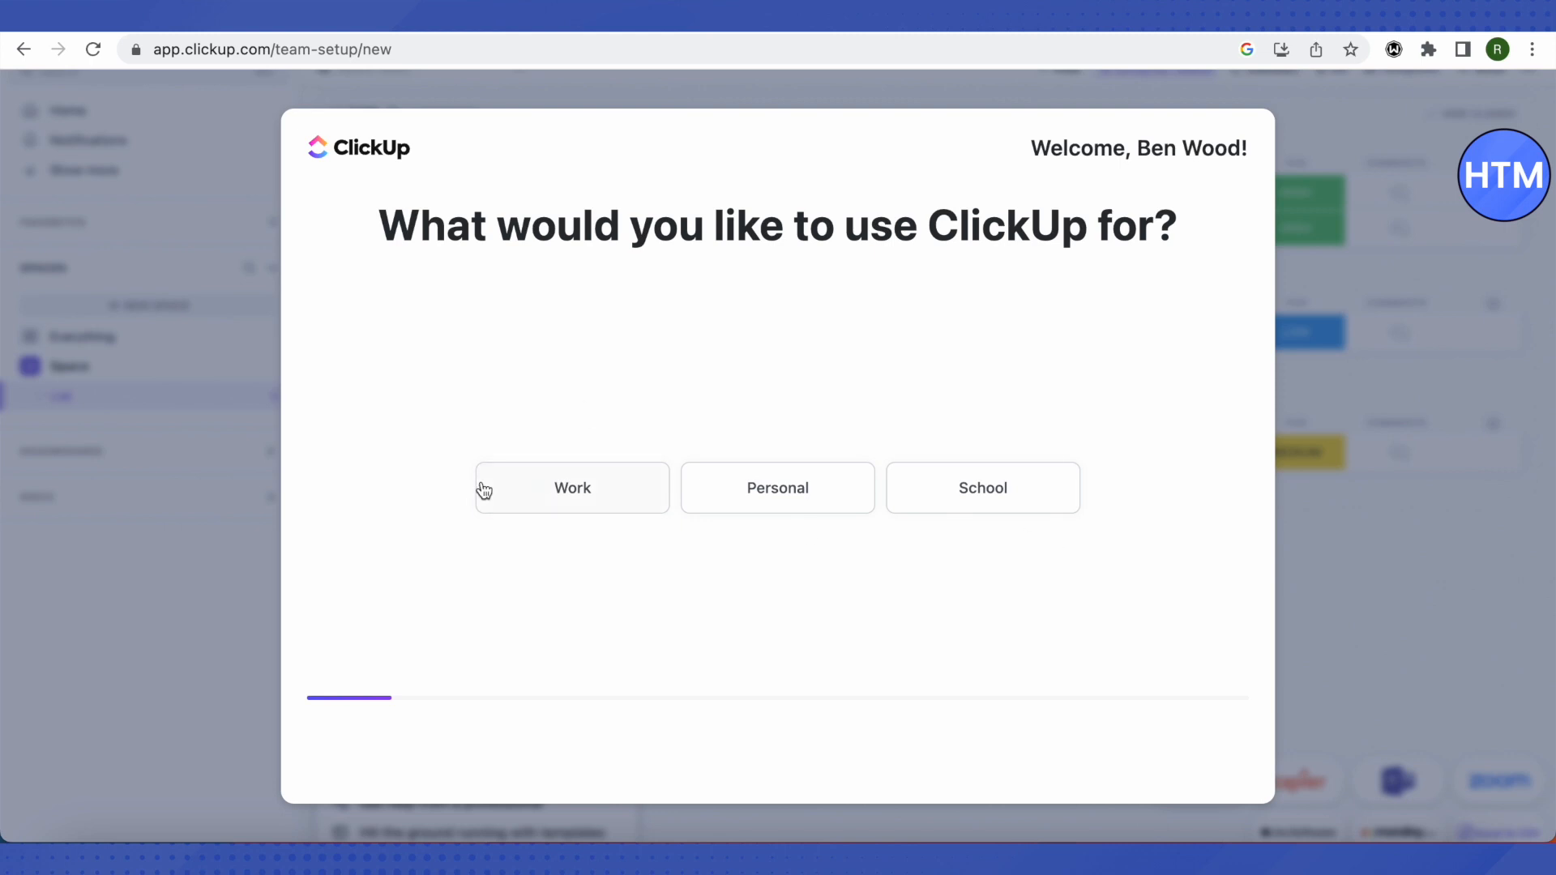
Step: Answer the setup questions with Work as the purpose, a company size of 1-10 and a team of 2-10
{"action": "left_click", "coordinate": [575, 504]}
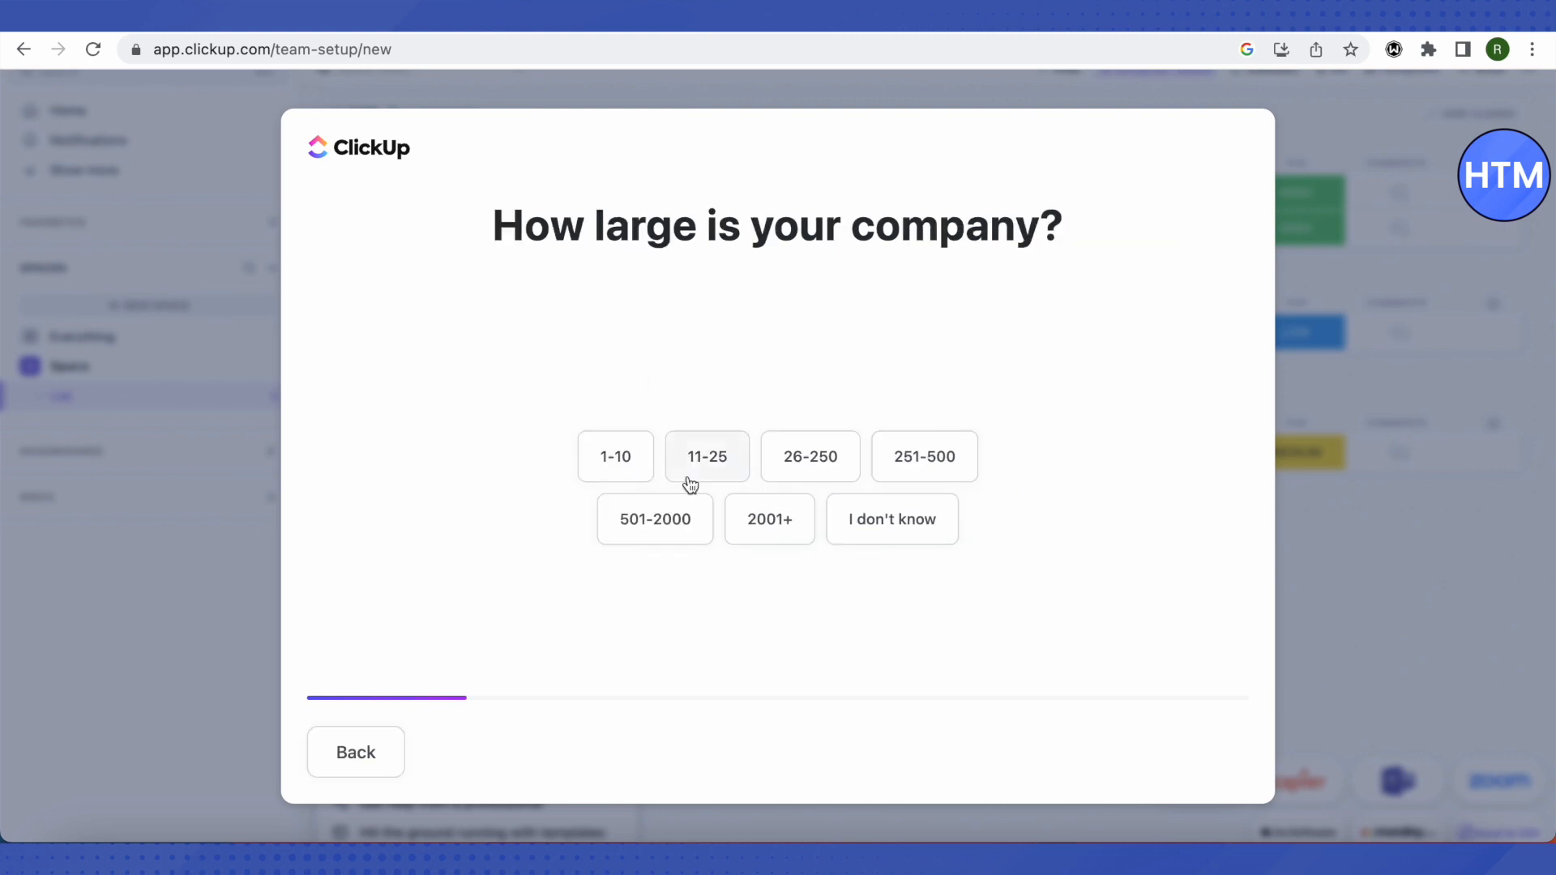
{"action": "left_click", "coordinate": [637, 464]}
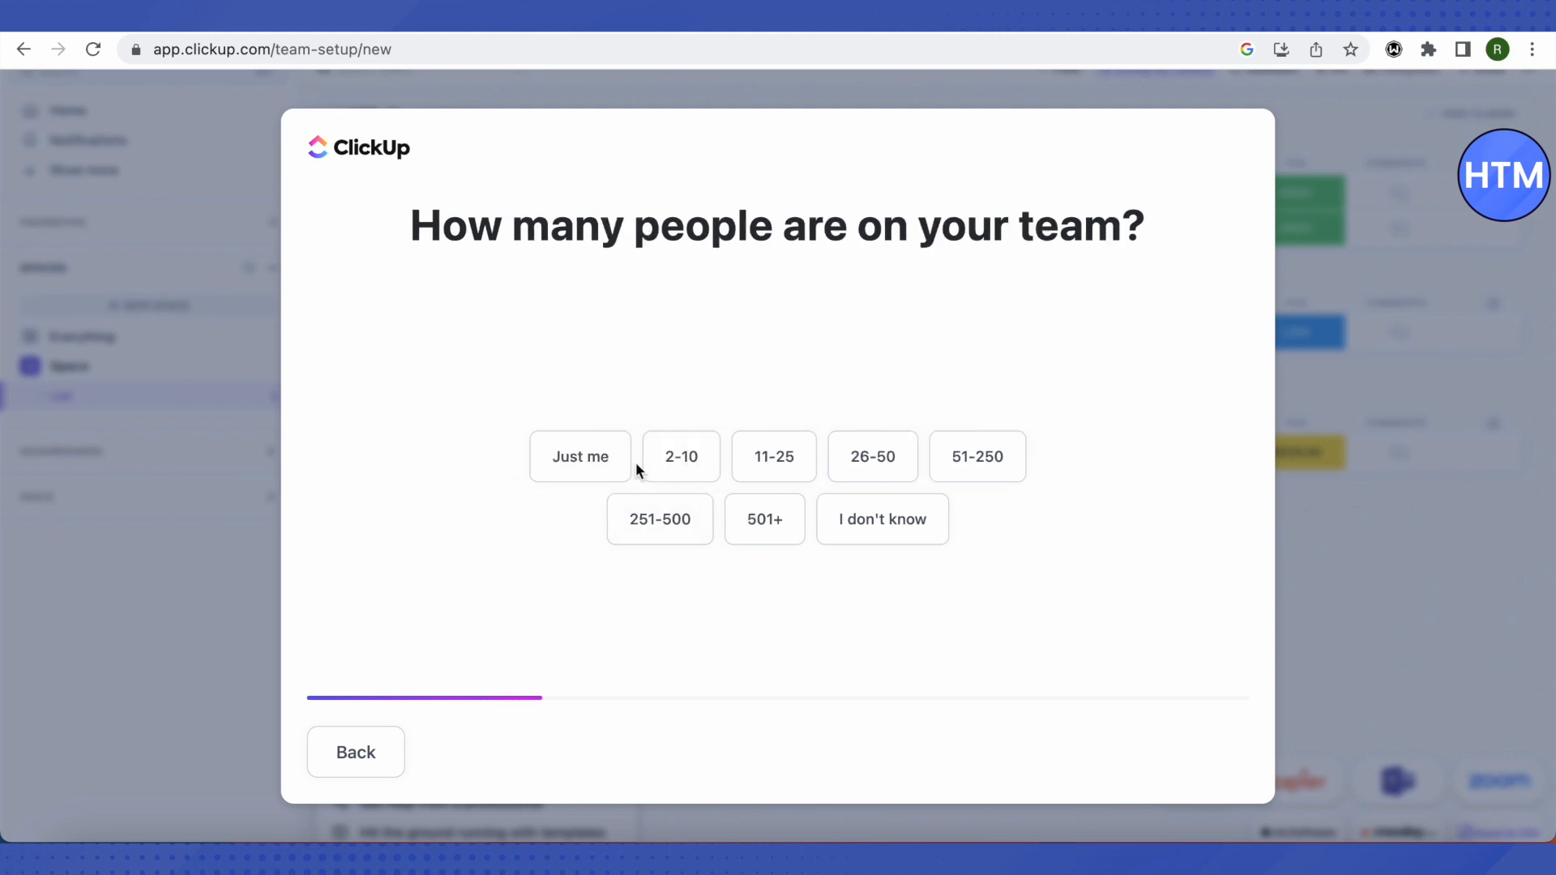
{"action": "left_click", "coordinate": [694, 465]}
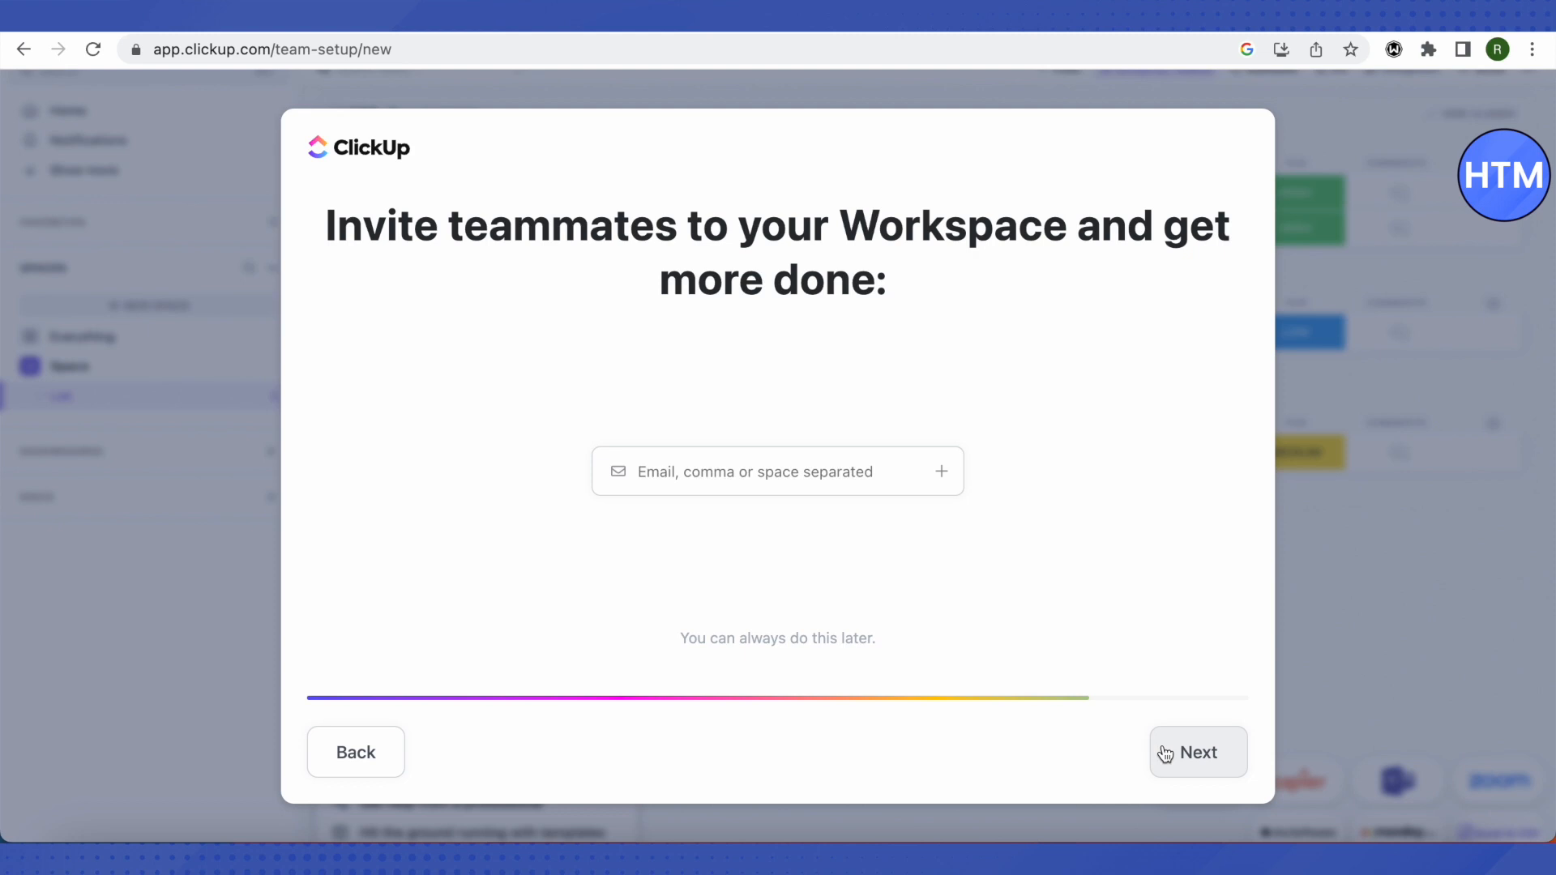
Step: Finish setting up the Workspace as "Test" without inviting teammates, and dismiss the Getting started checklist
{"action": "left_click", "coordinate": [1233, 763]}
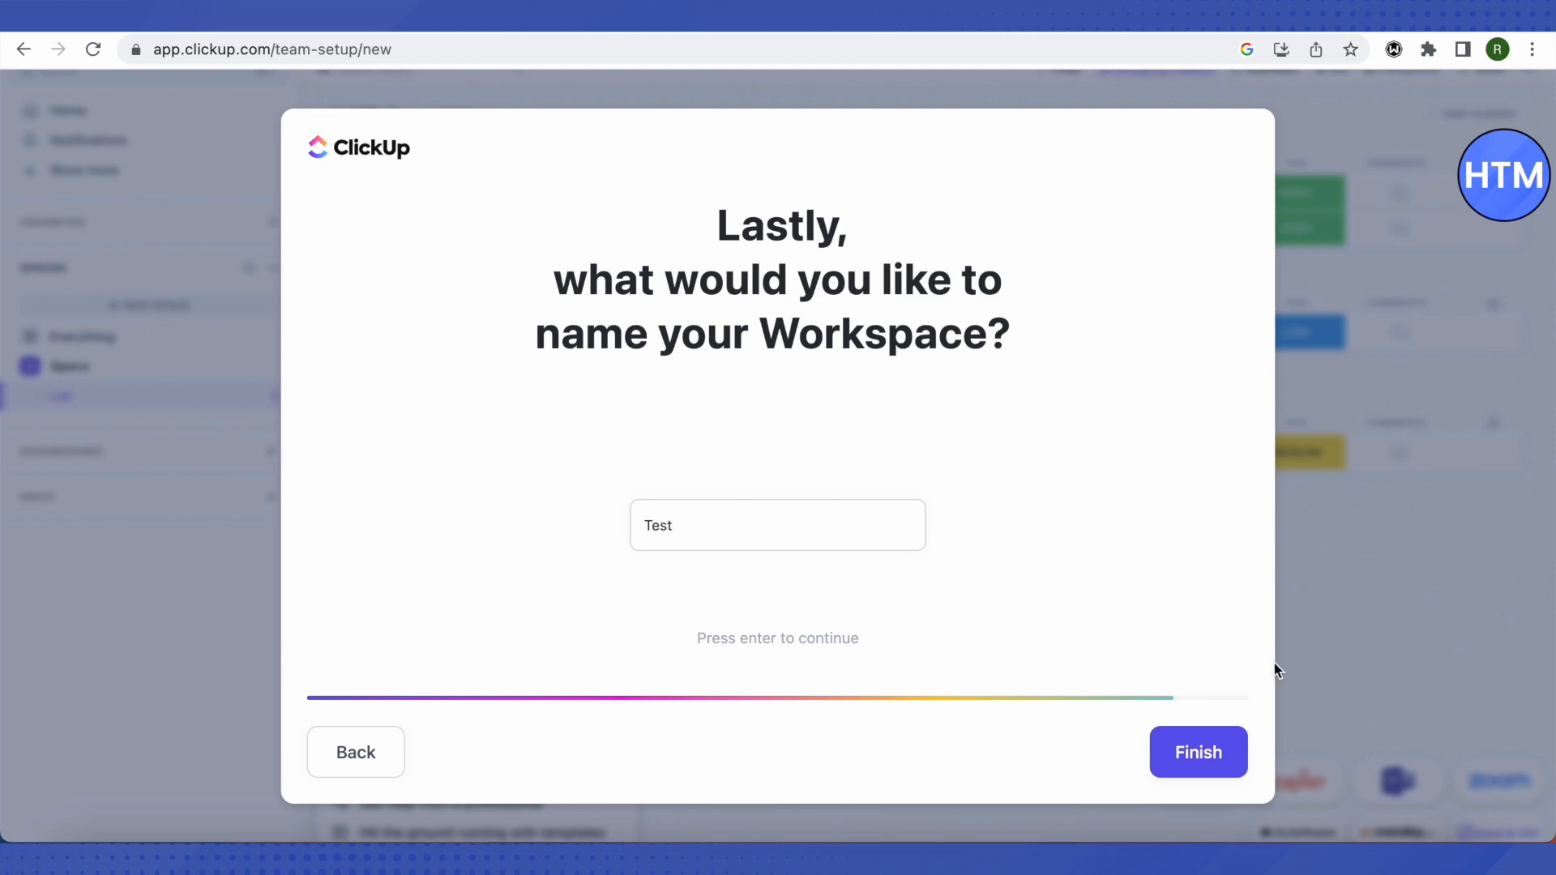
{"action": "left_click", "coordinate": [1203, 762]}
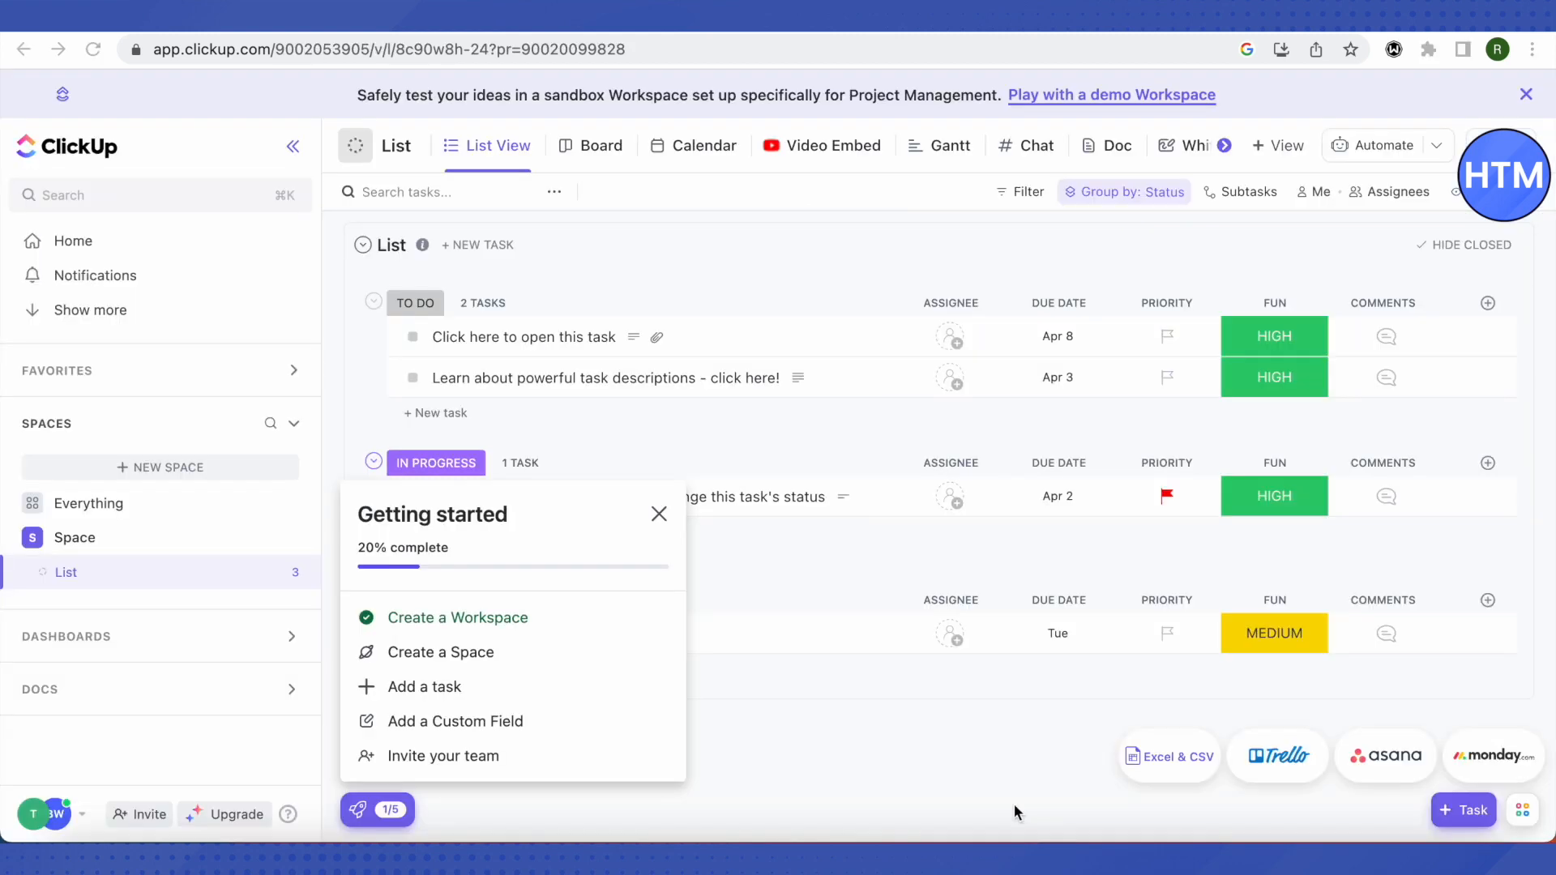
{"action": "left_click", "coordinate": [658, 515]}
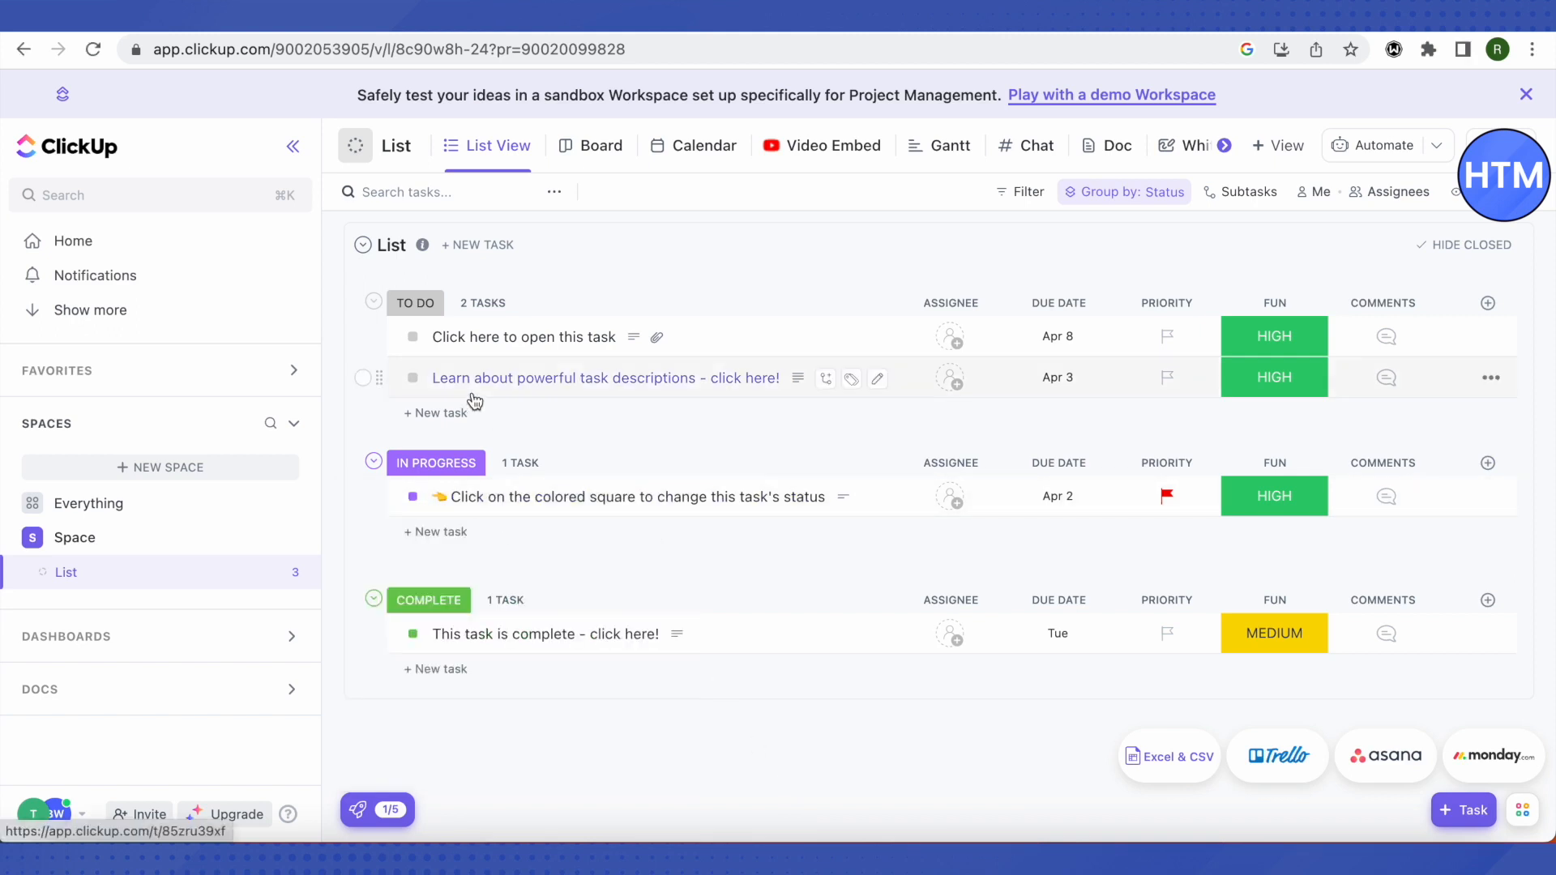
Step: Open the Home page and look through its LineUp, Trending and My Work sections
{"action": "left_click", "coordinate": [66, 247]}
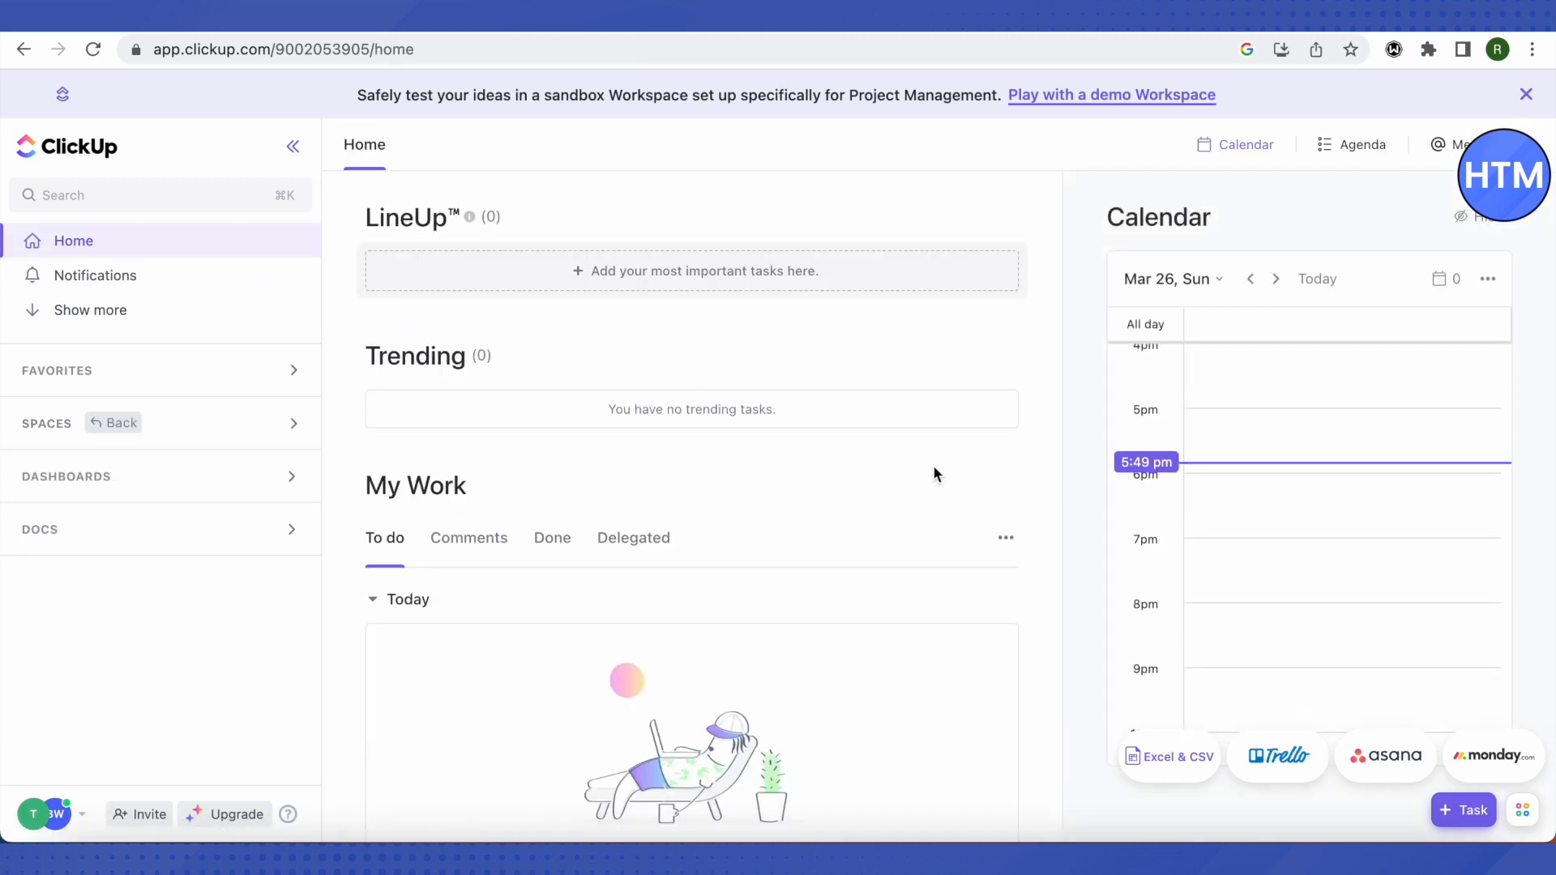
{"action": "scroll", "coordinate": [931, 464], "scroll_direction": "down", "scroll_amount": 2}
{"action": "scroll", "coordinate": [932, 465], "scroll_direction": "up", "scroll_amount": 2}
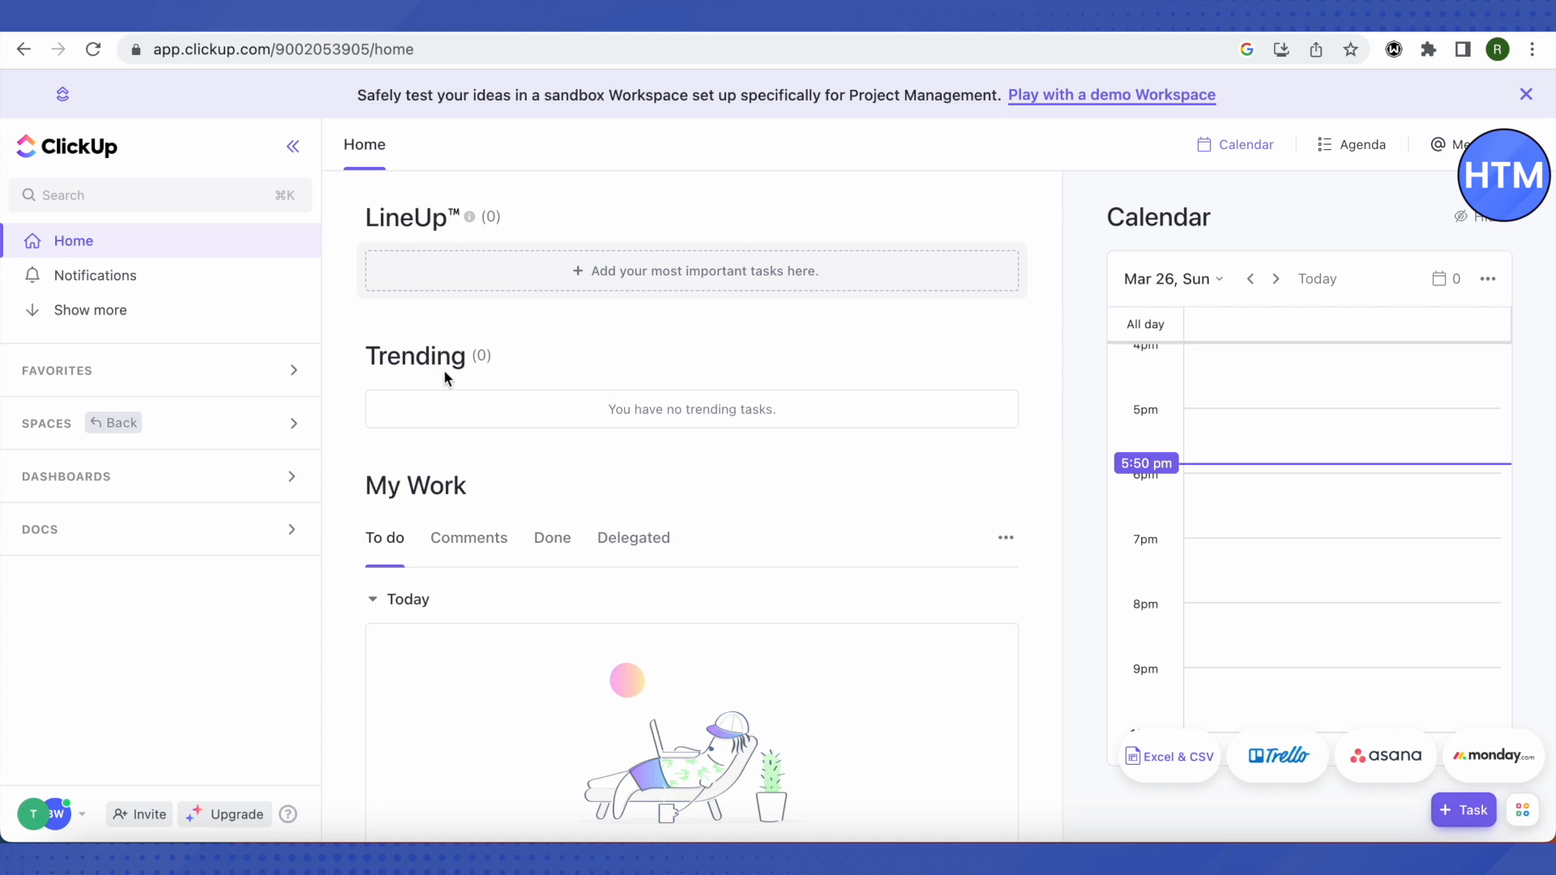
{"action": "scroll", "coordinate": [887, 523], "scroll_direction": "down", "scroll_amount": 3}
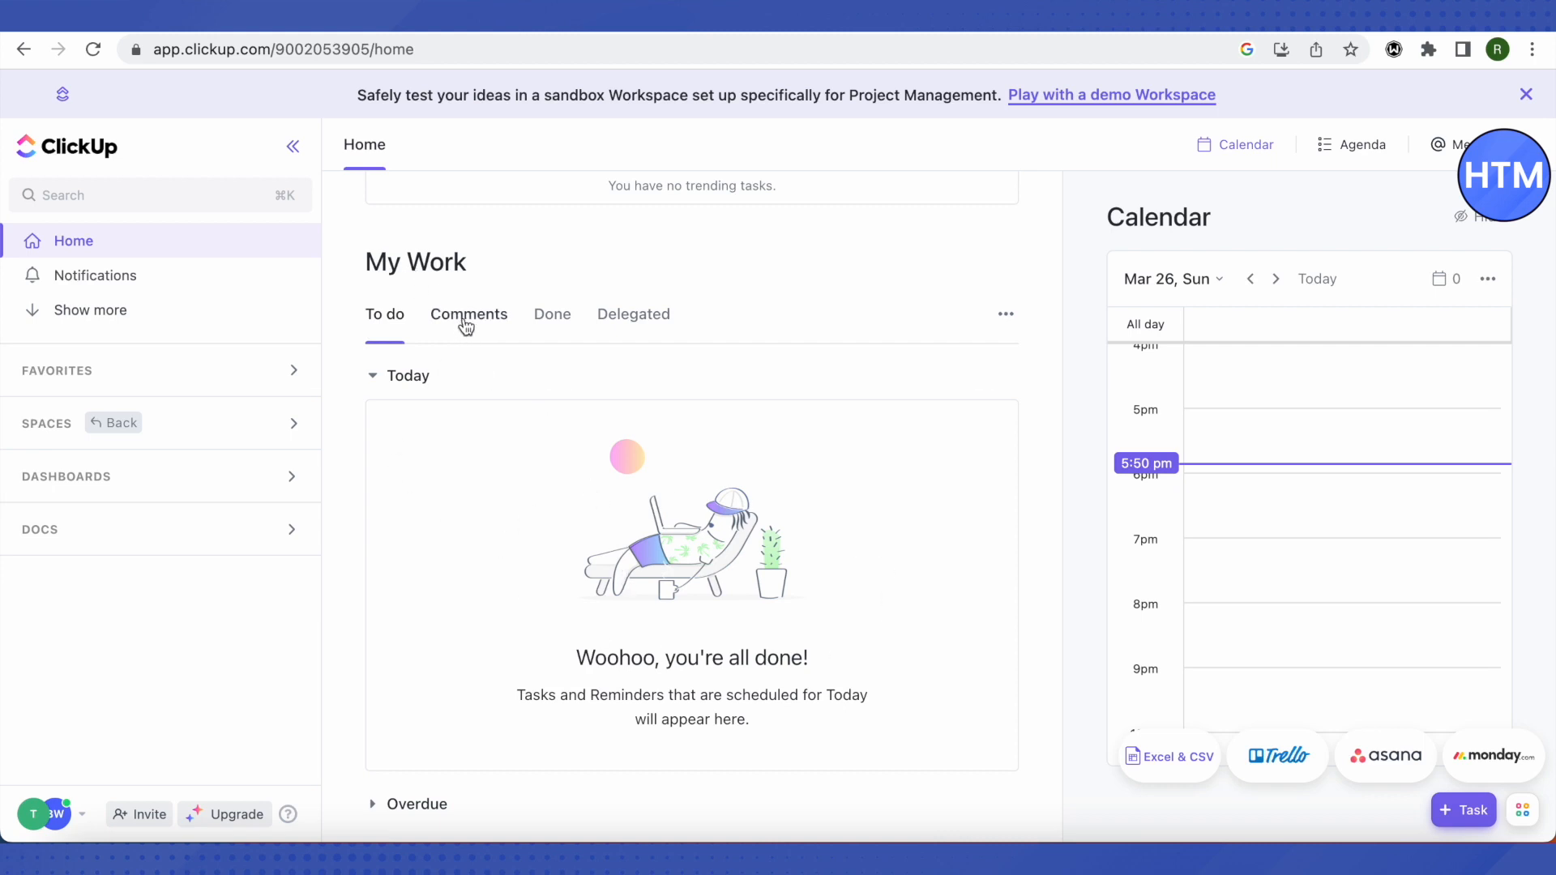
{"action": "scroll", "coordinate": [973, 398], "scroll_direction": "up", "scroll_amount": 3}
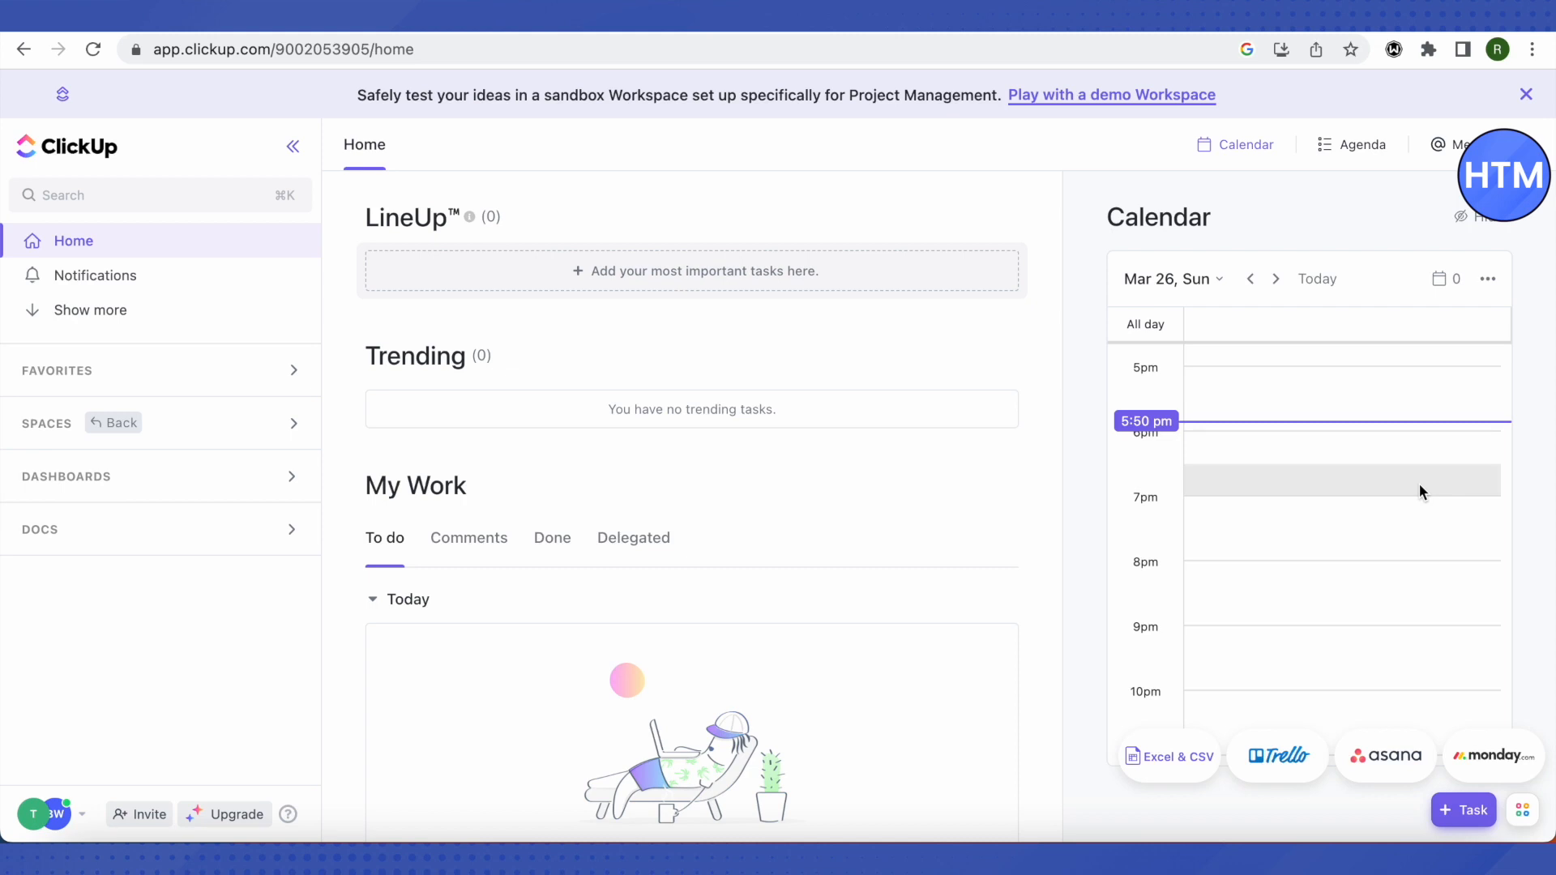
Step: Show April 1 in the Home calendar, look through its hours, and open then dismiss a new entry in the 1am slot
{"action": "left_click", "coordinate": [1205, 279]}
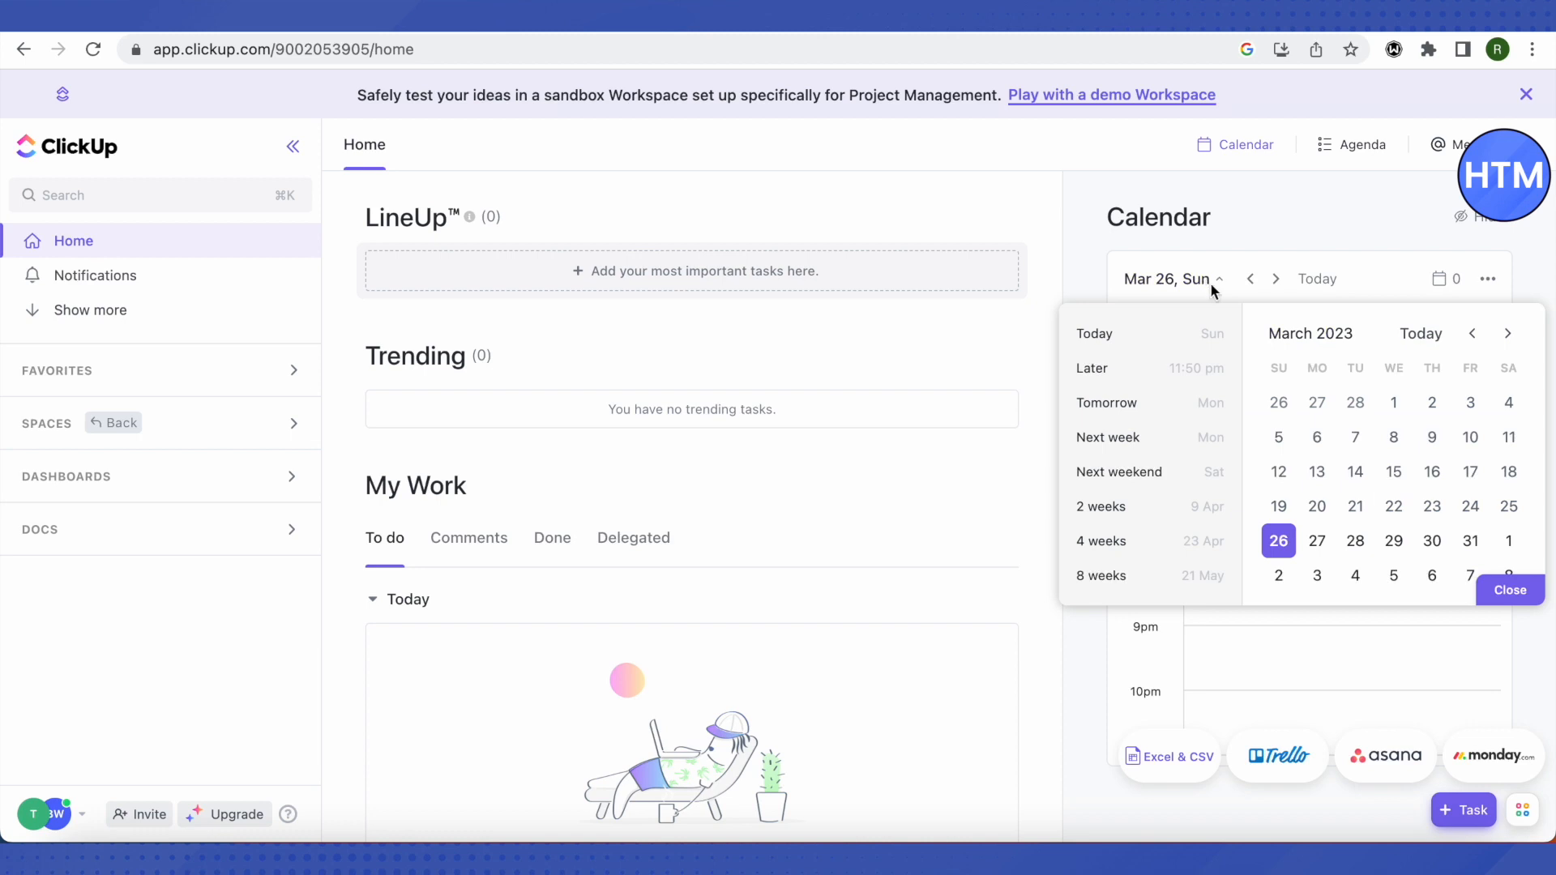
{"action": "left_click", "coordinate": [1508, 543]}
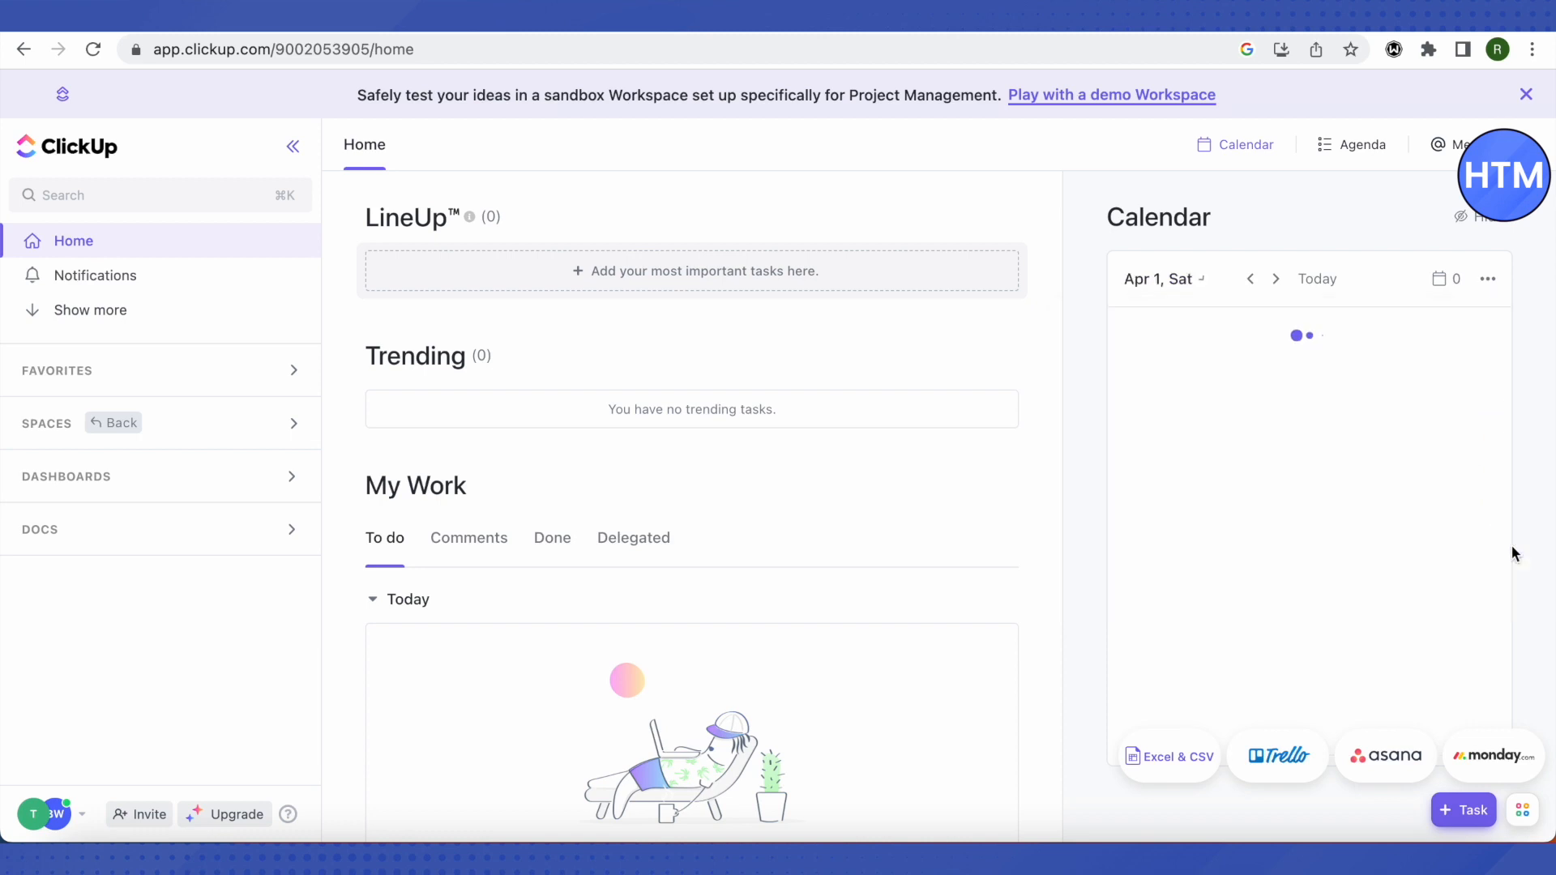
{"action": "scroll", "coordinate": [1227, 468], "scroll_direction": "up", "scroll_amount": 6}
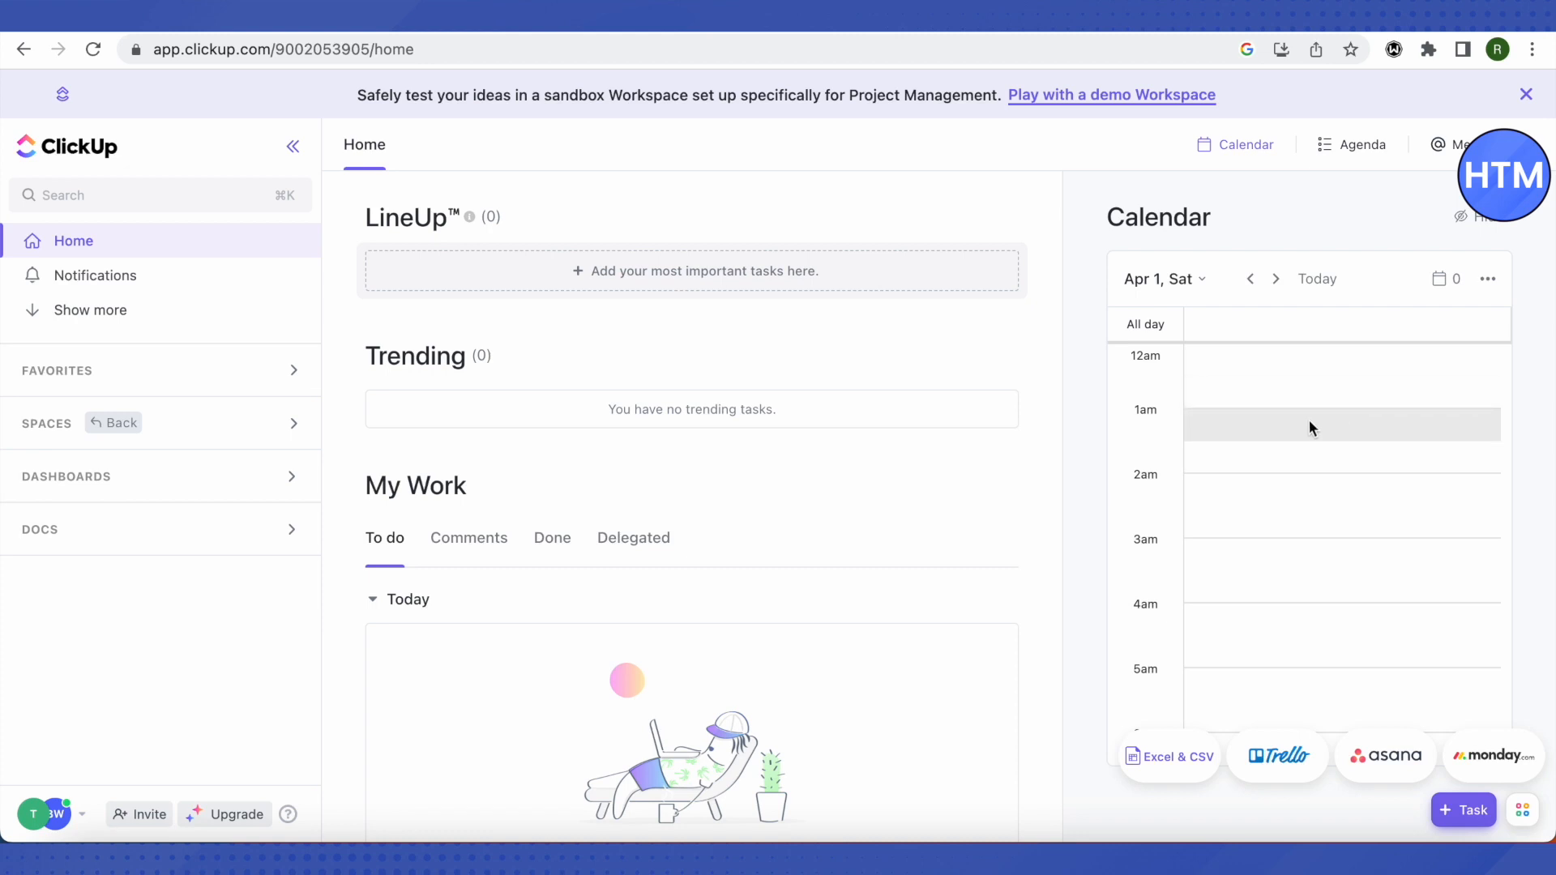
{"action": "scroll", "coordinate": [1310, 419], "scroll_direction": "down", "scroll_amount": 6}
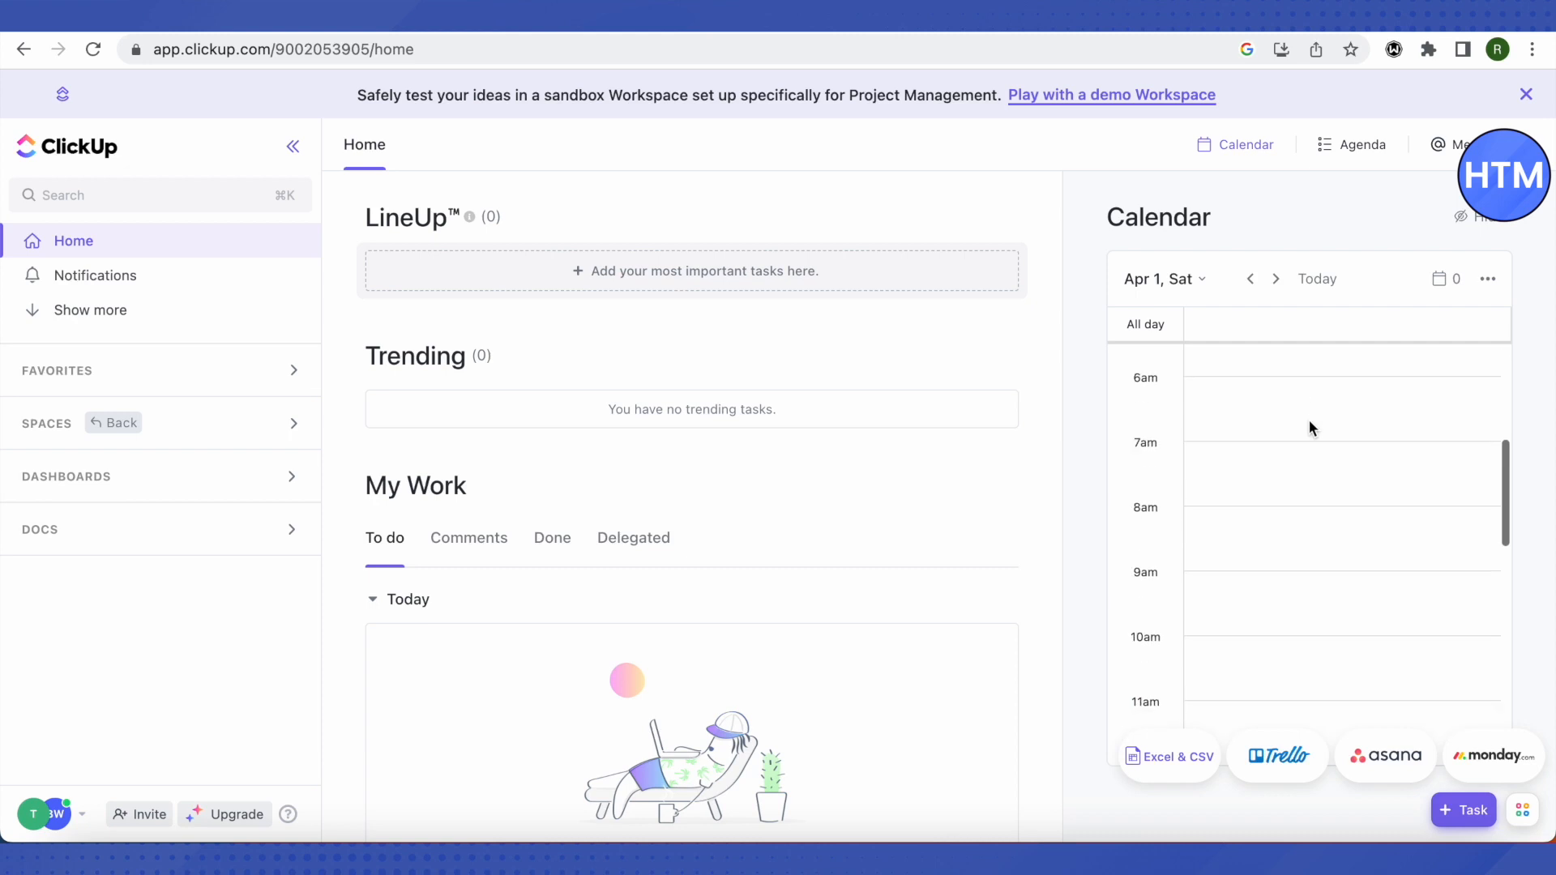
{"action": "scroll", "coordinate": [1310, 420], "scroll_direction": "up", "scroll_amount": 6}
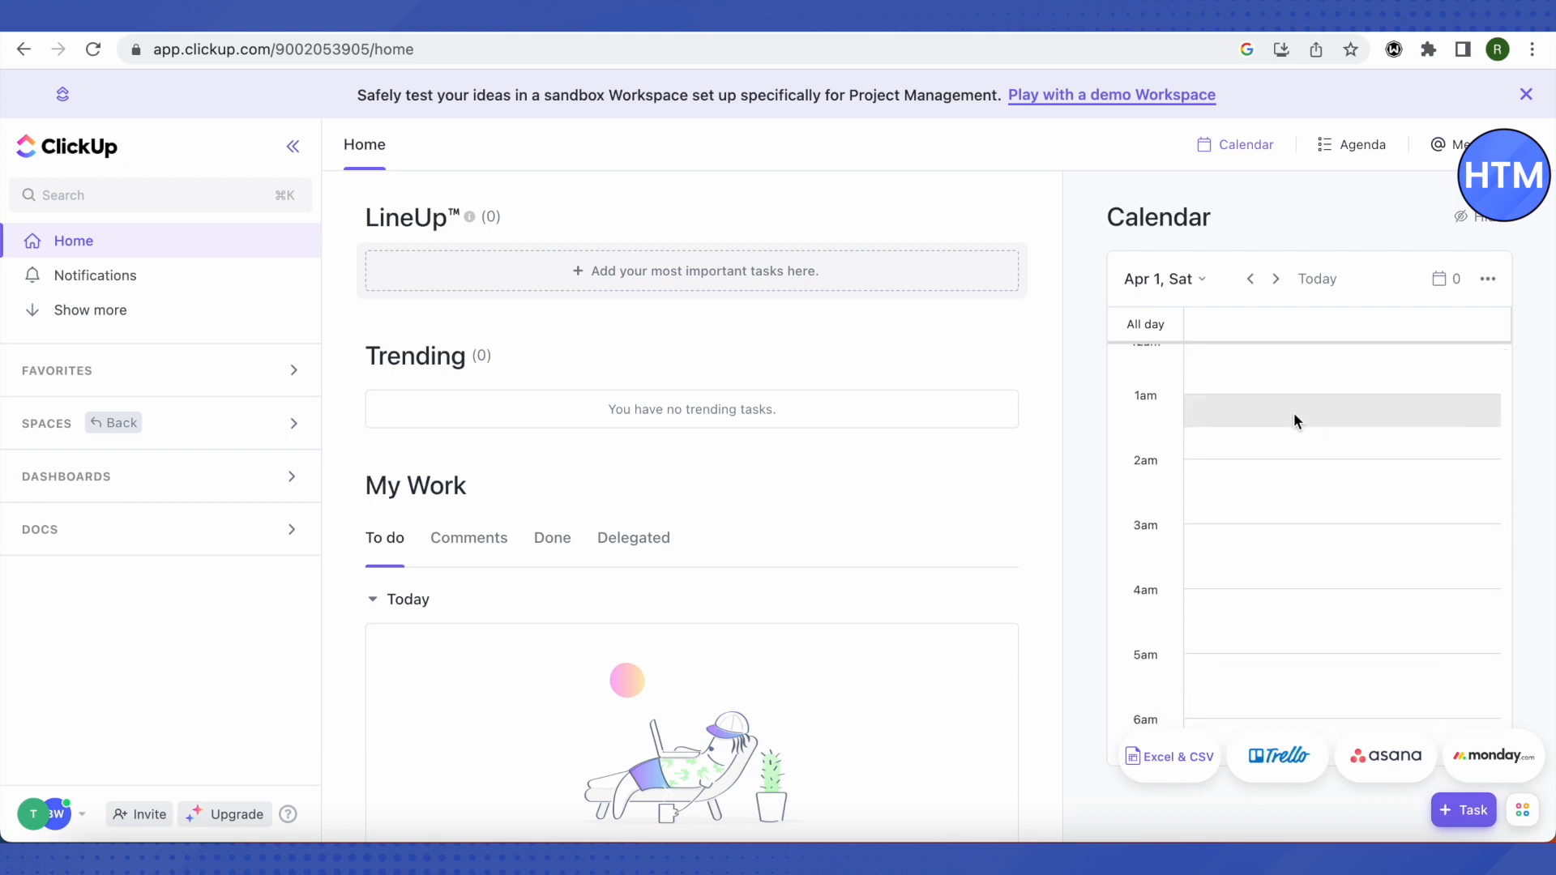
{"action": "left_click", "coordinate": [1296, 420]}
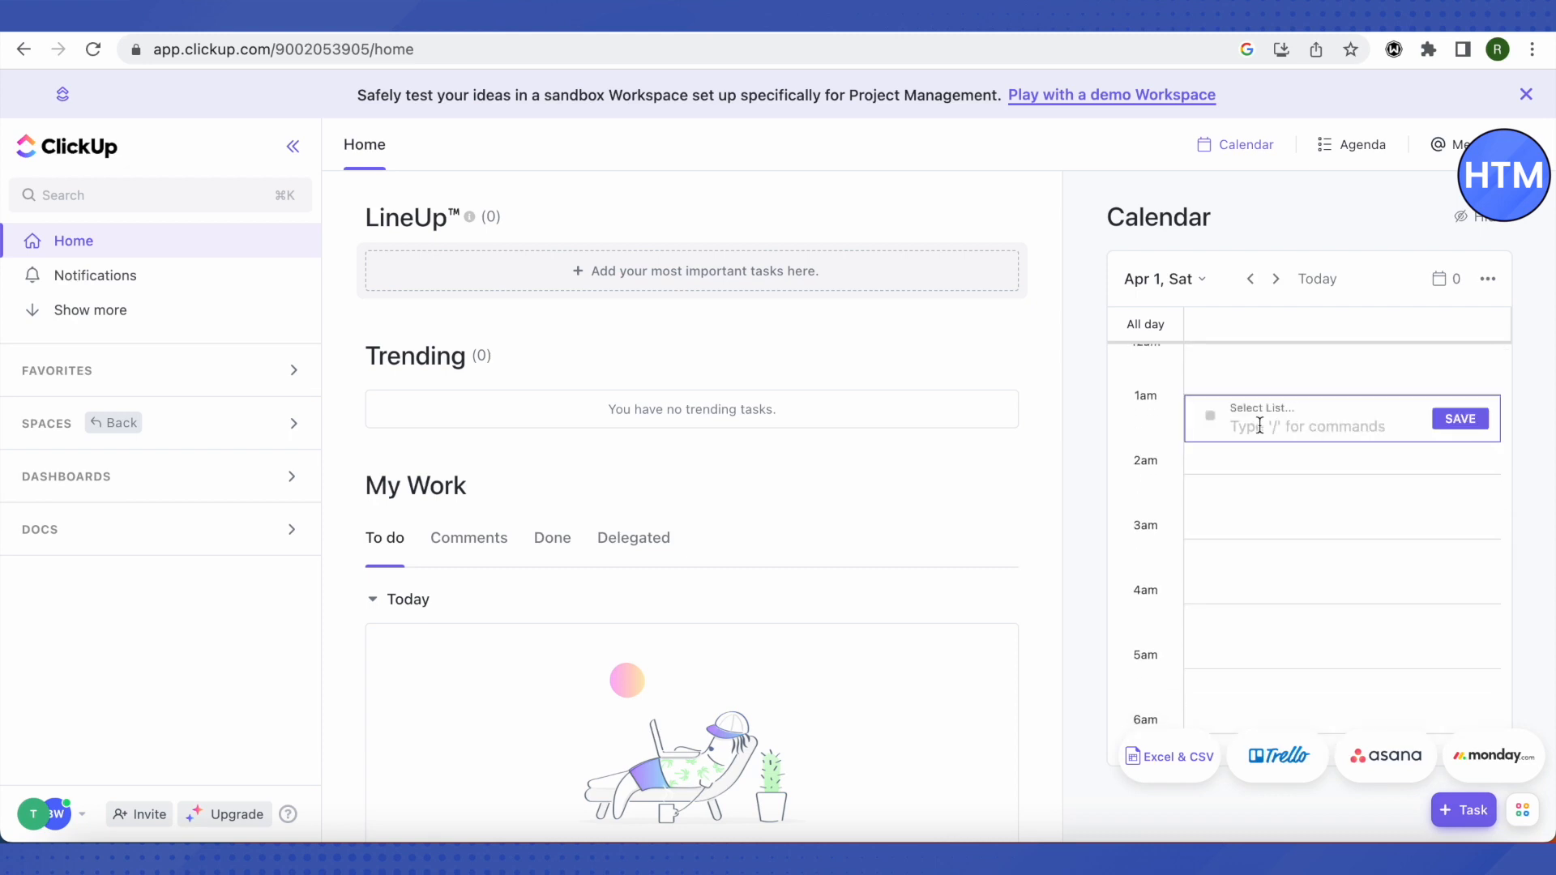
{"action": "left_click", "coordinate": [1094, 409]}
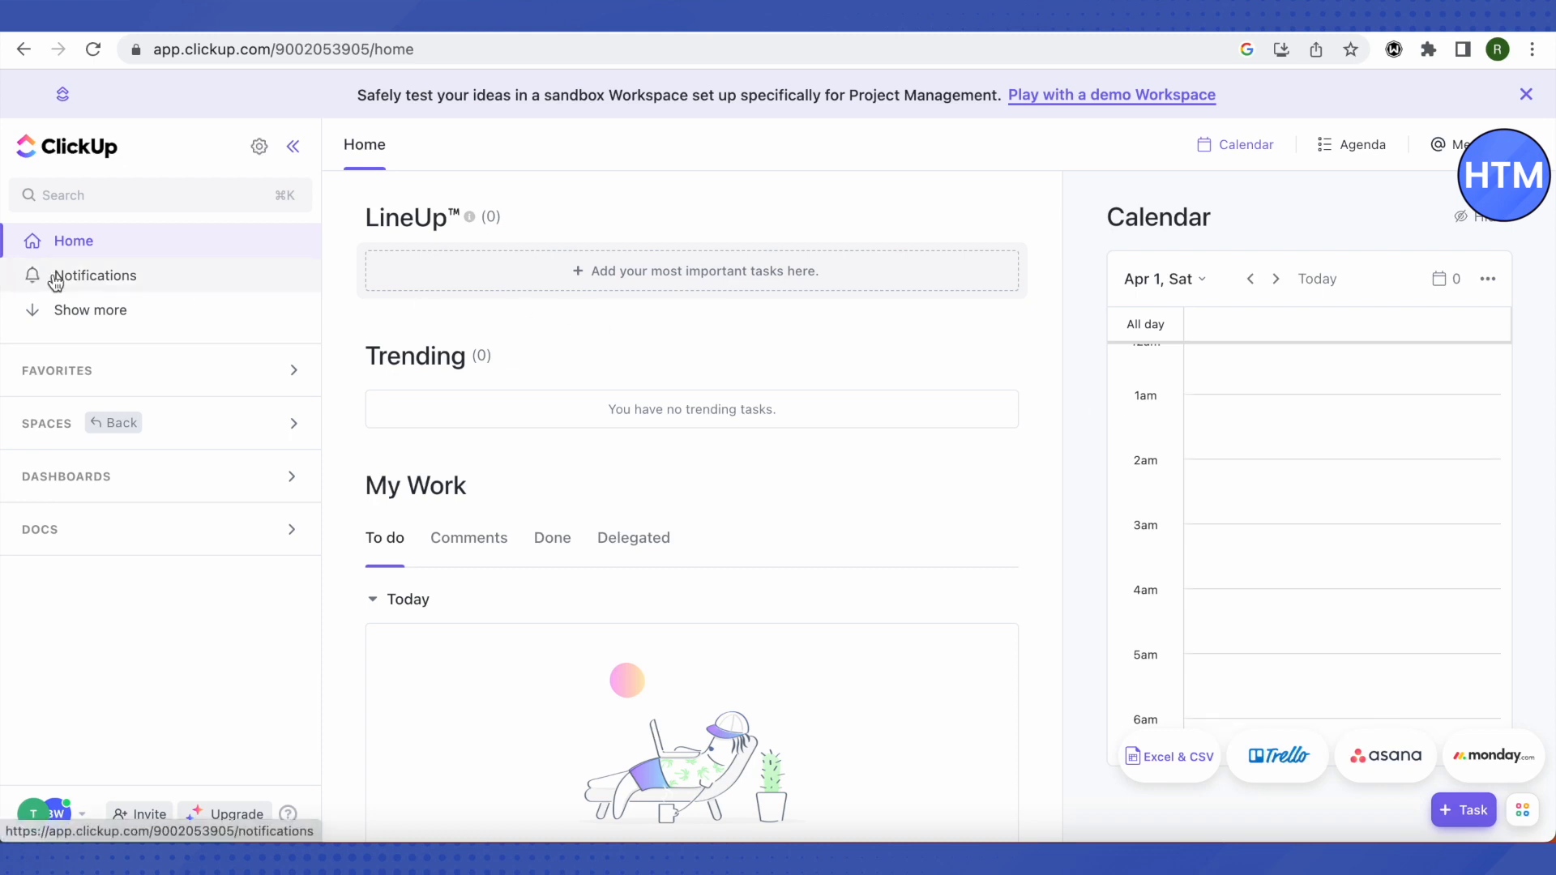
Step: View the notifications filtered to Assigned to me, and the Pulse page of who is online
{"action": "left_click", "coordinate": [92, 276]}
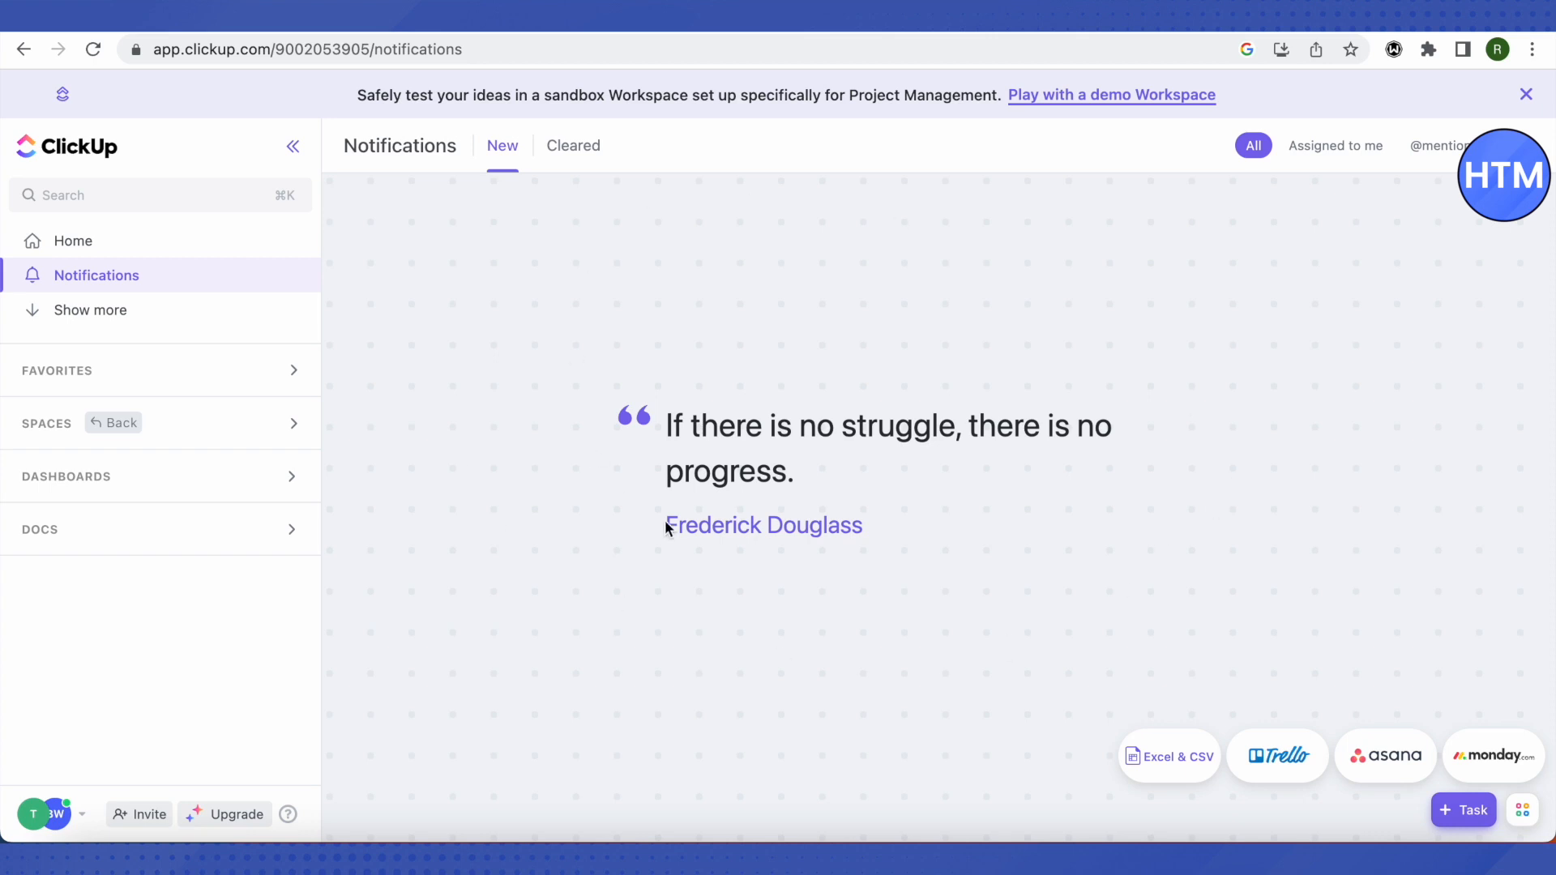
{"action": "left_click", "coordinate": [1343, 154]}
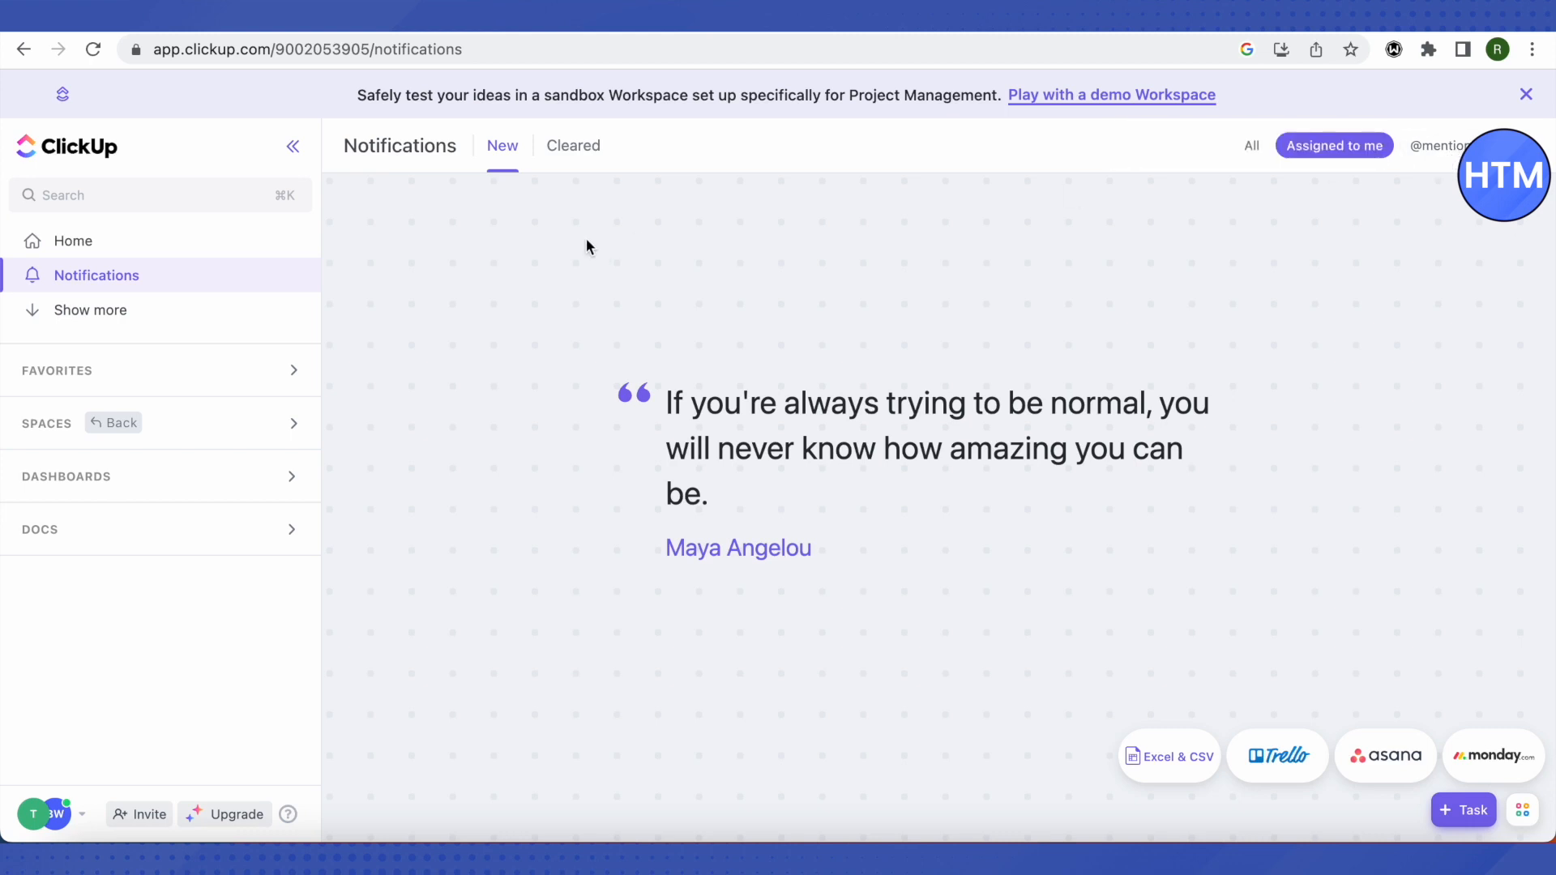
{"action": "left_click", "coordinate": [68, 312]}
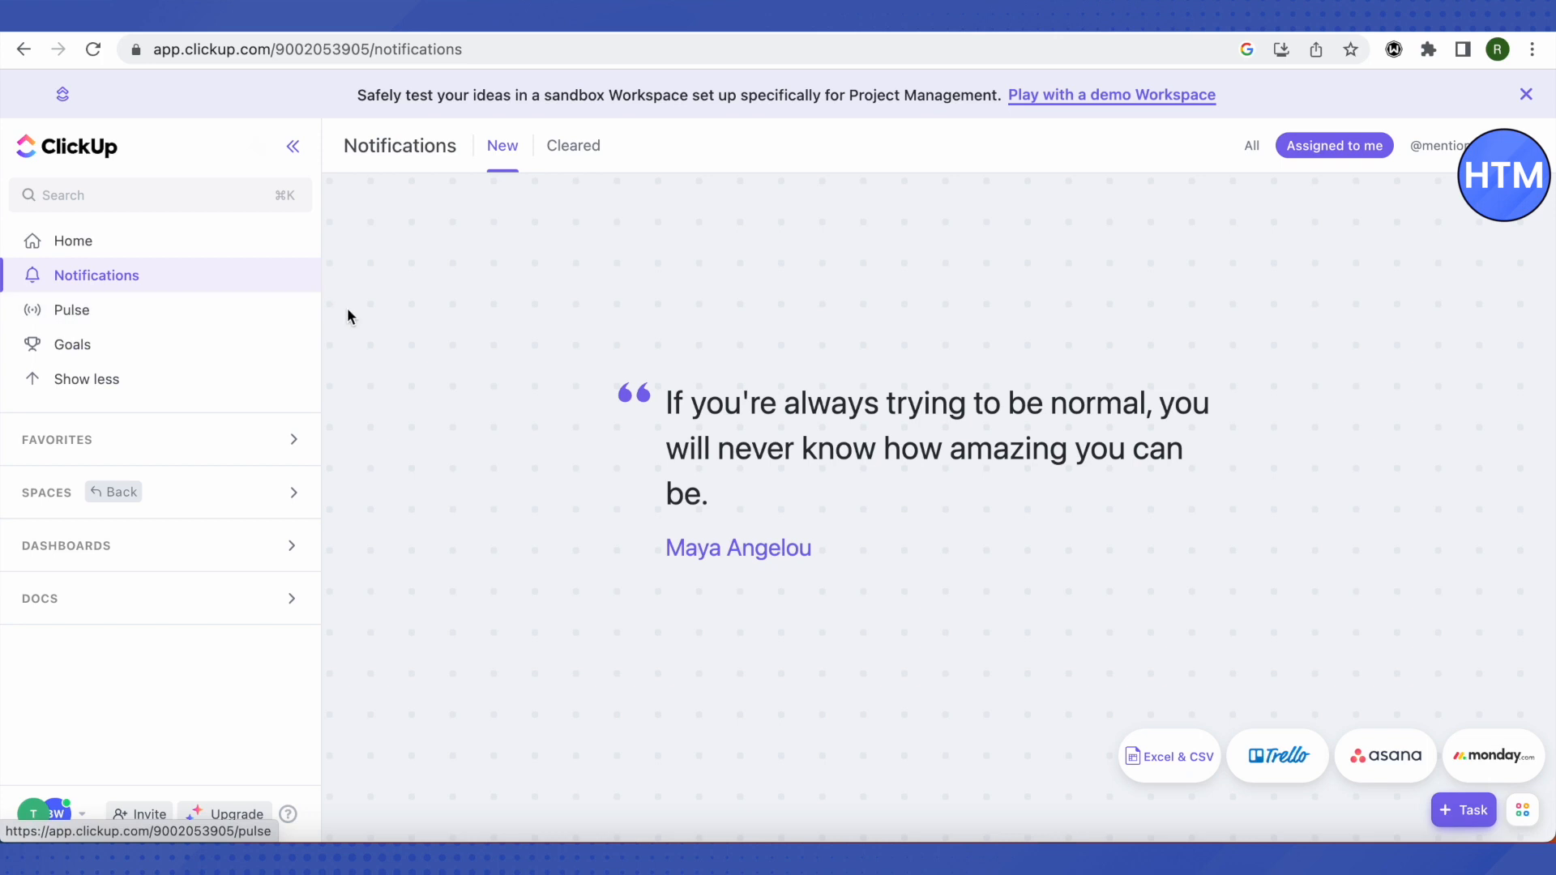
{"action": "left_click", "coordinate": [57, 318]}
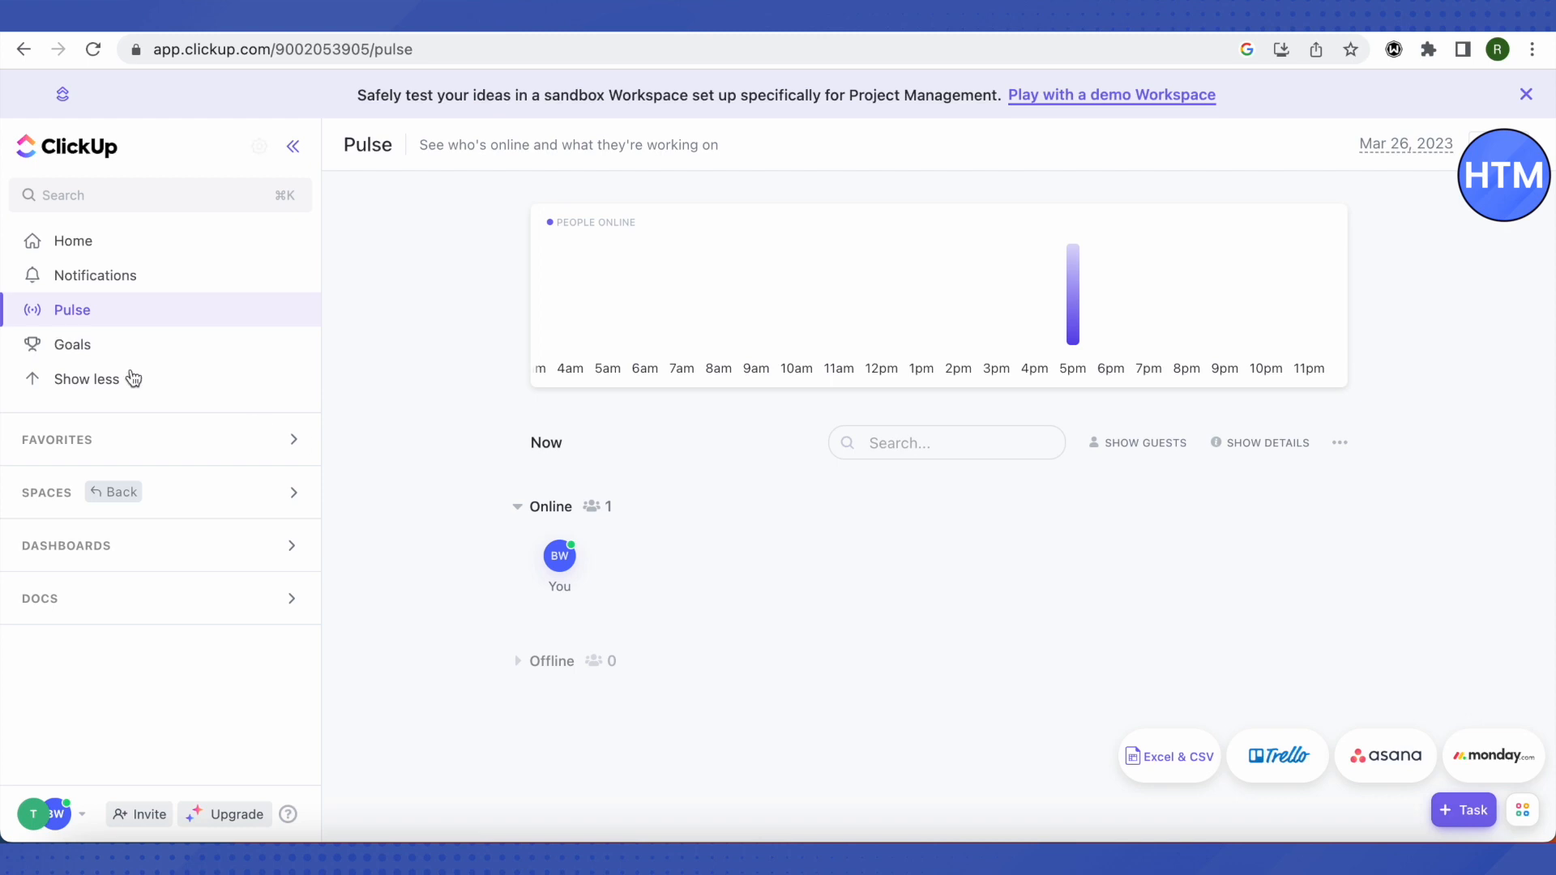
Step: Examine the Goals page and its form for setting a new goal, closing the form without creating one
{"action": "left_click", "coordinate": [70, 344]}
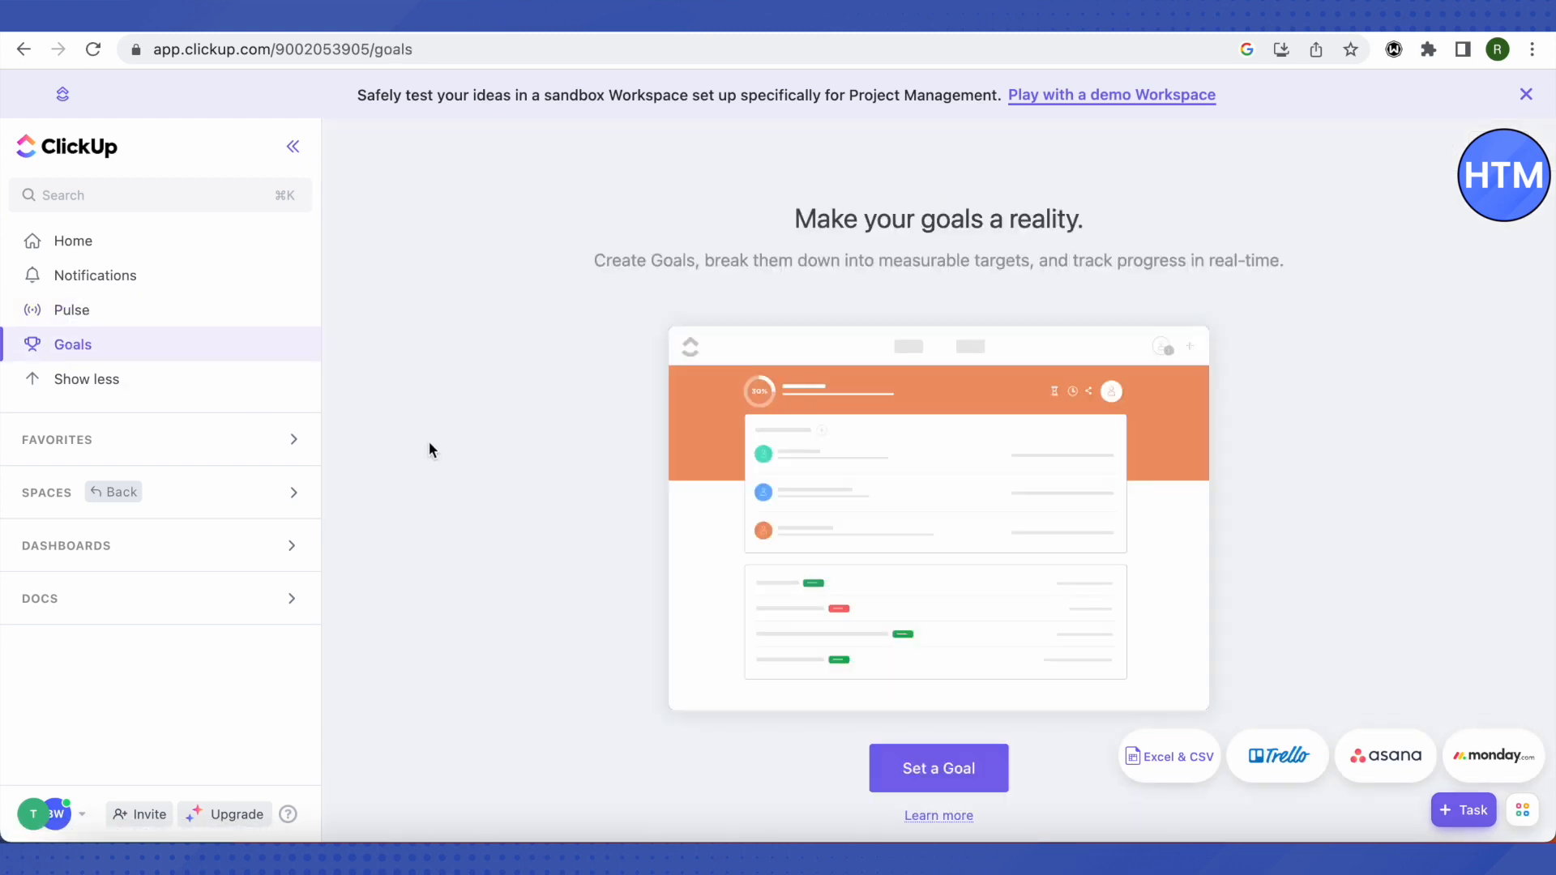
{"action": "scroll", "coordinate": [430, 449], "scroll_direction": "down", "scroll_amount": 1}
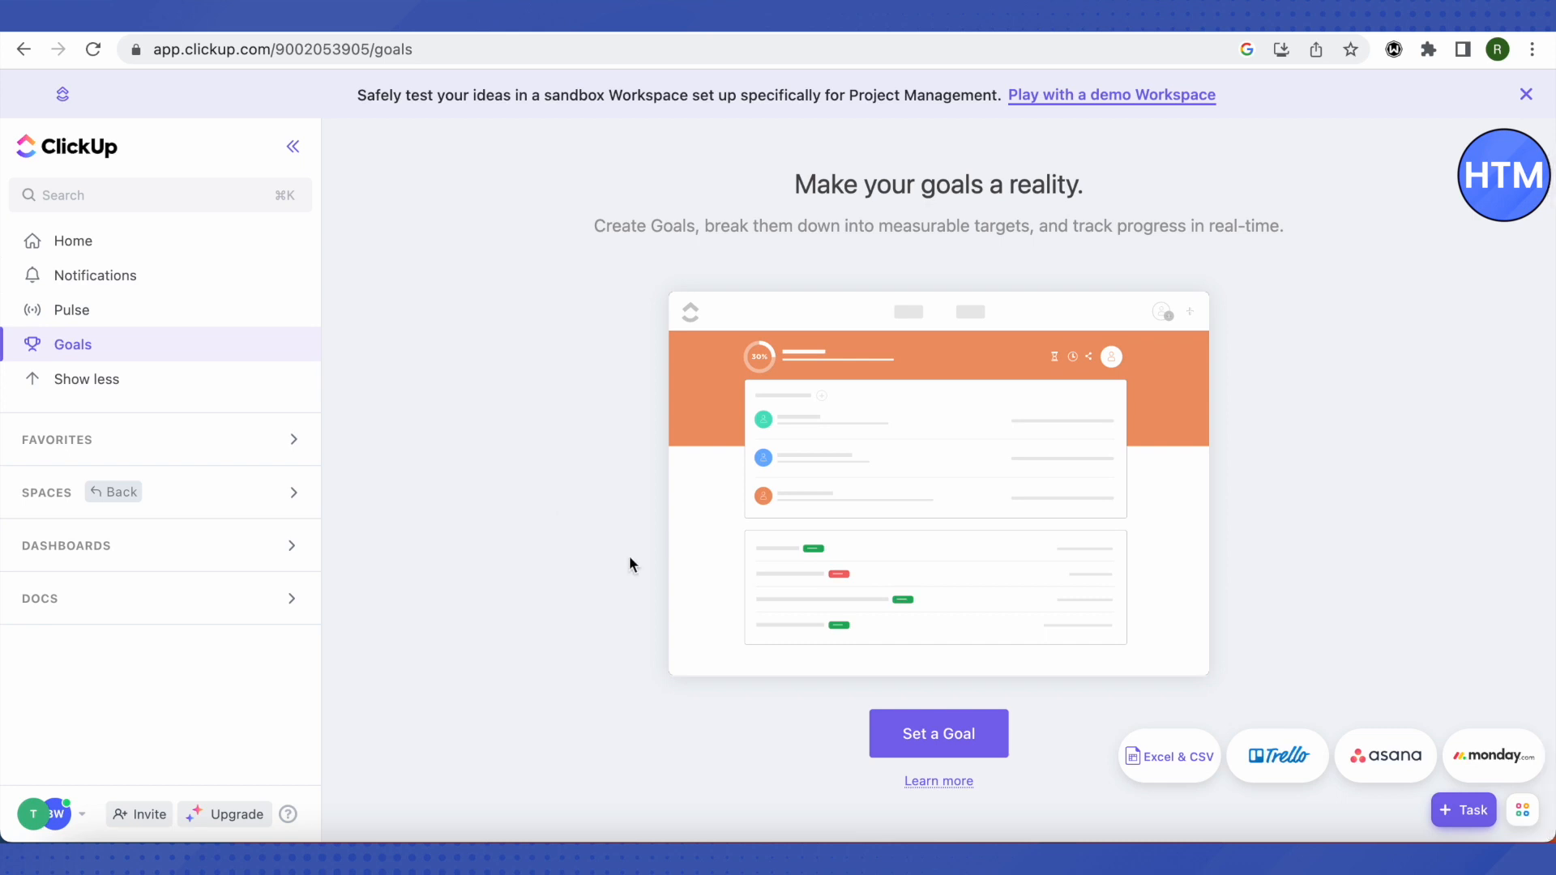
{"action": "left_click", "coordinate": [936, 743]}
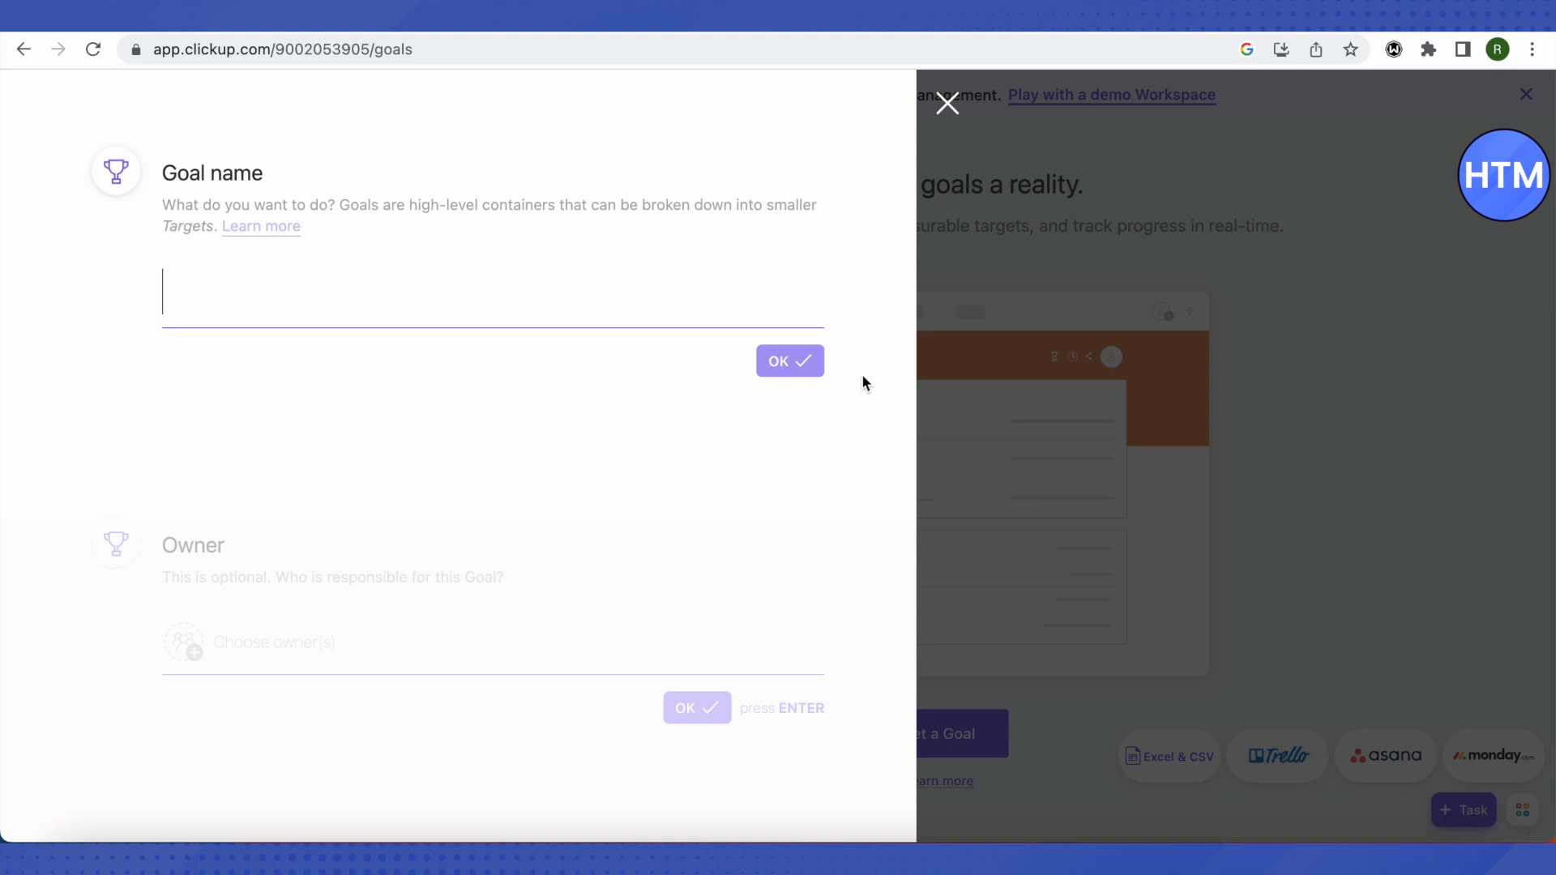
{"action": "left_click", "coordinate": [948, 107]}
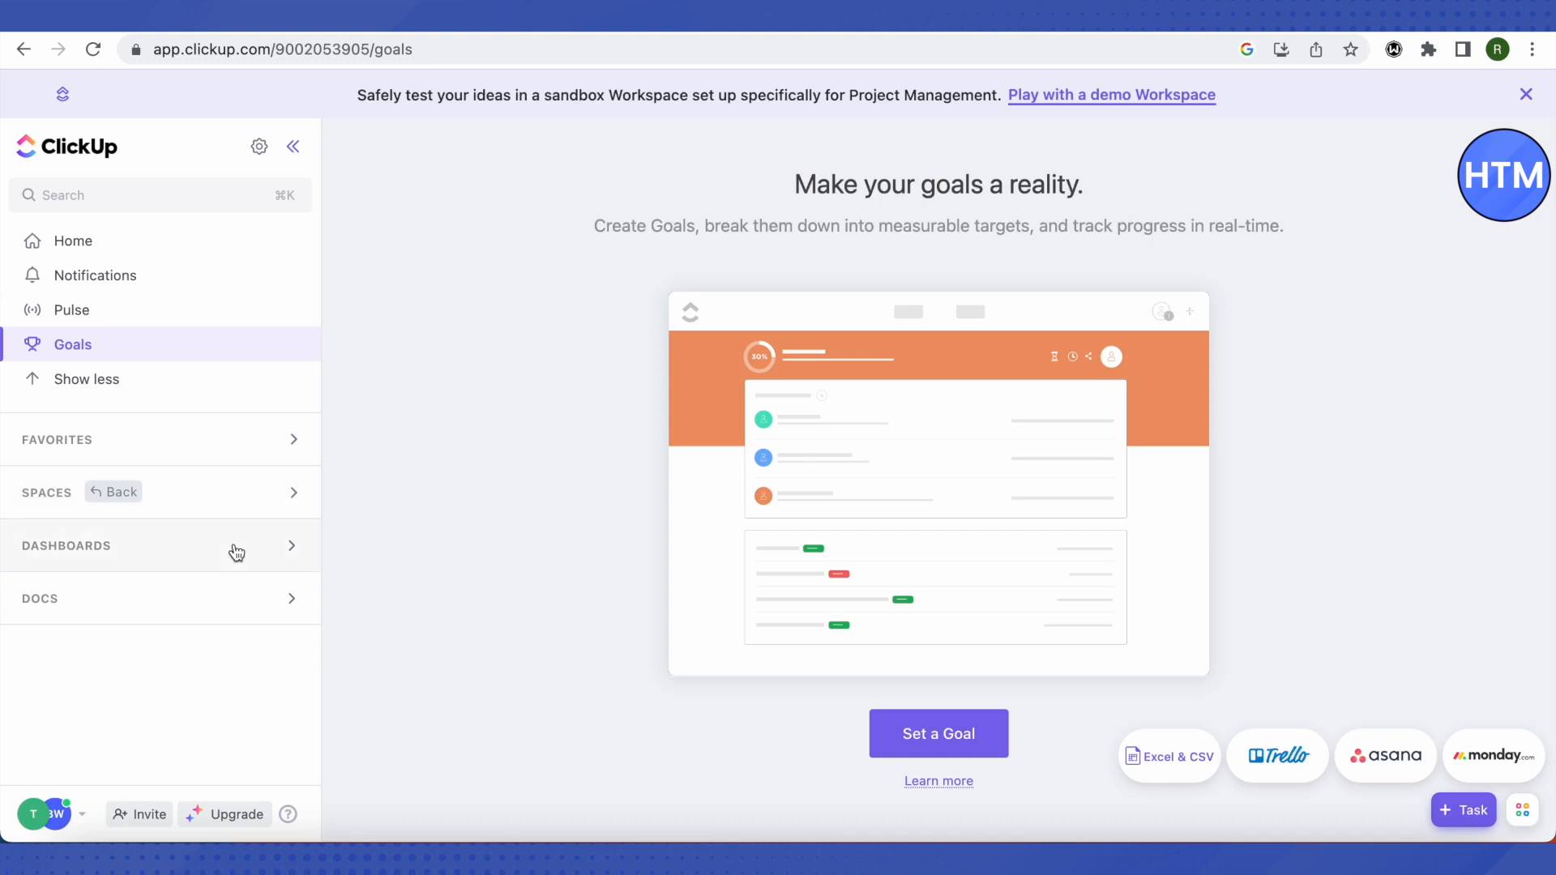
Step: Expand the Docs section and the Spaces section to view their contents
{"action": "left_click", "coordinate": [179, 611]}
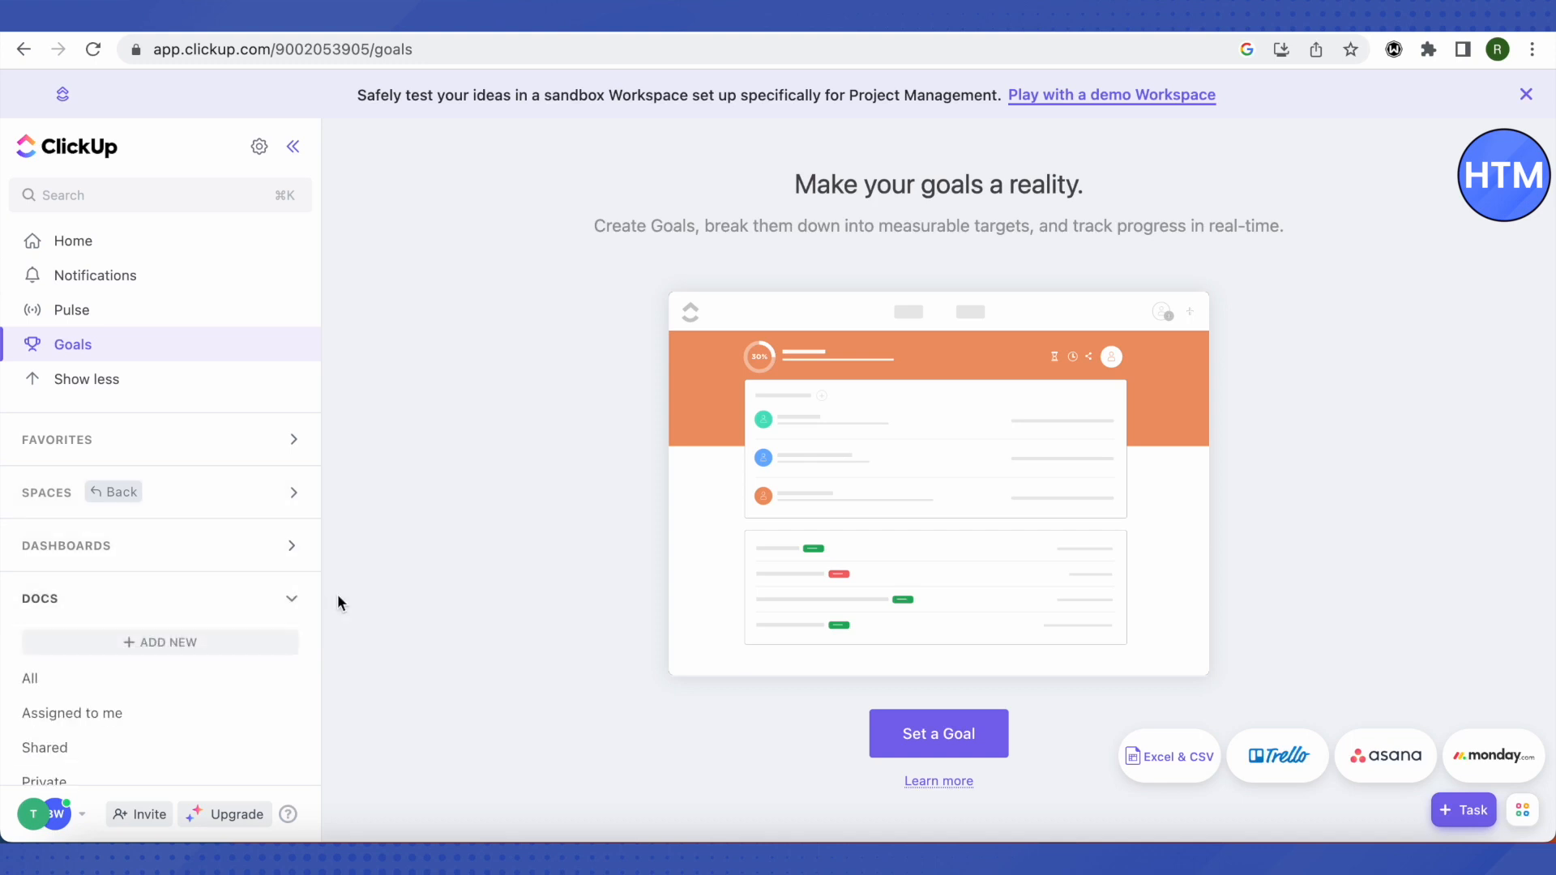
{"action": "scroll", "coordinate": [57, 596], "scroll_direction": "down", "scroll_amount": 1}
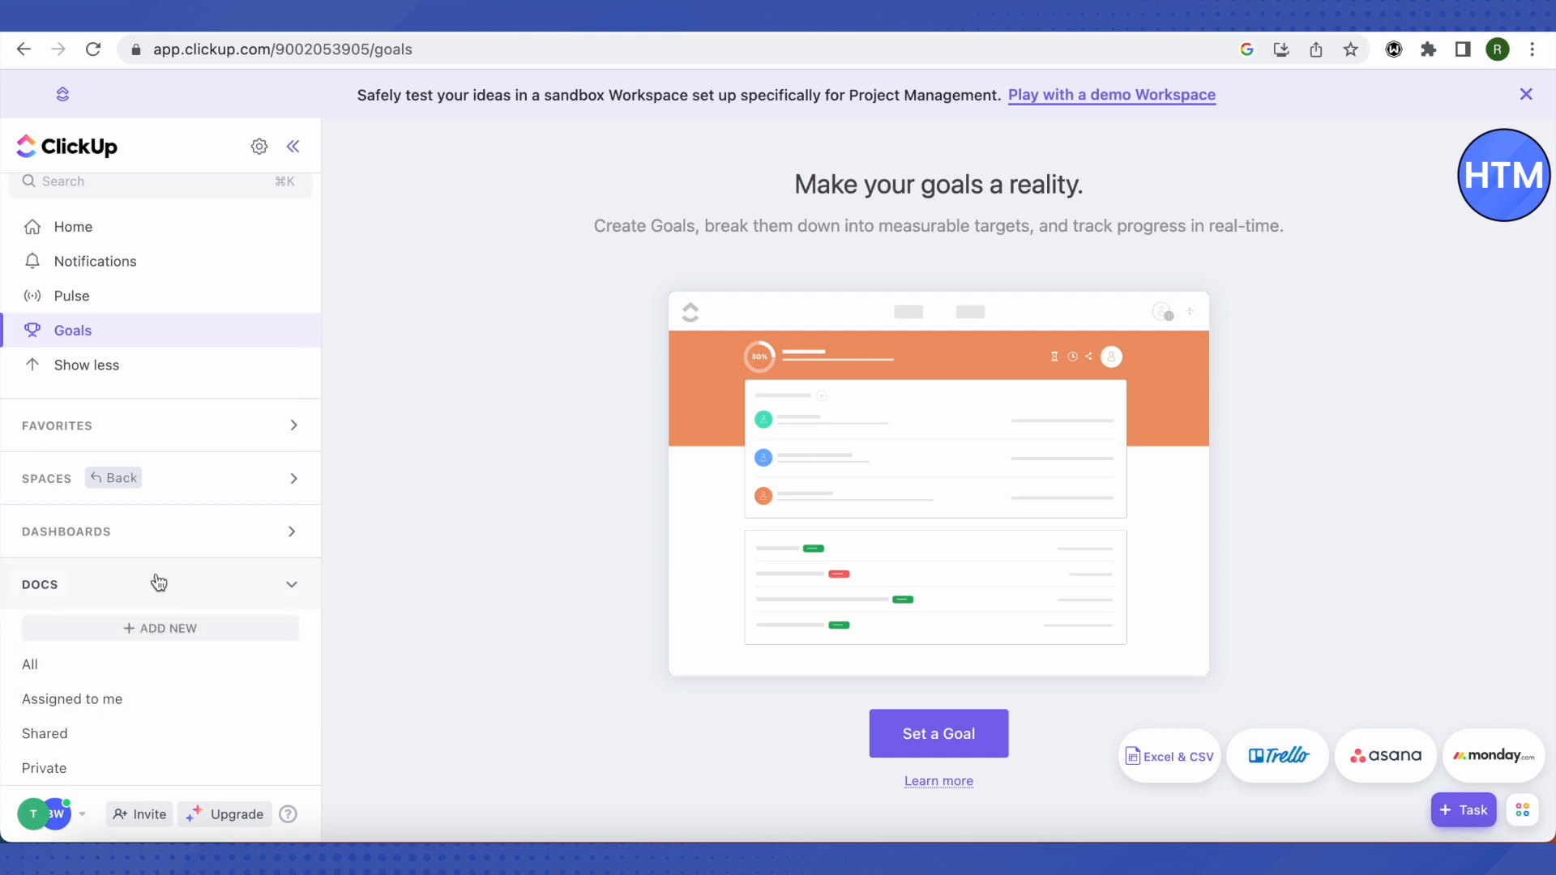
{"action": "left_click", "coordinate": [246, 486]}
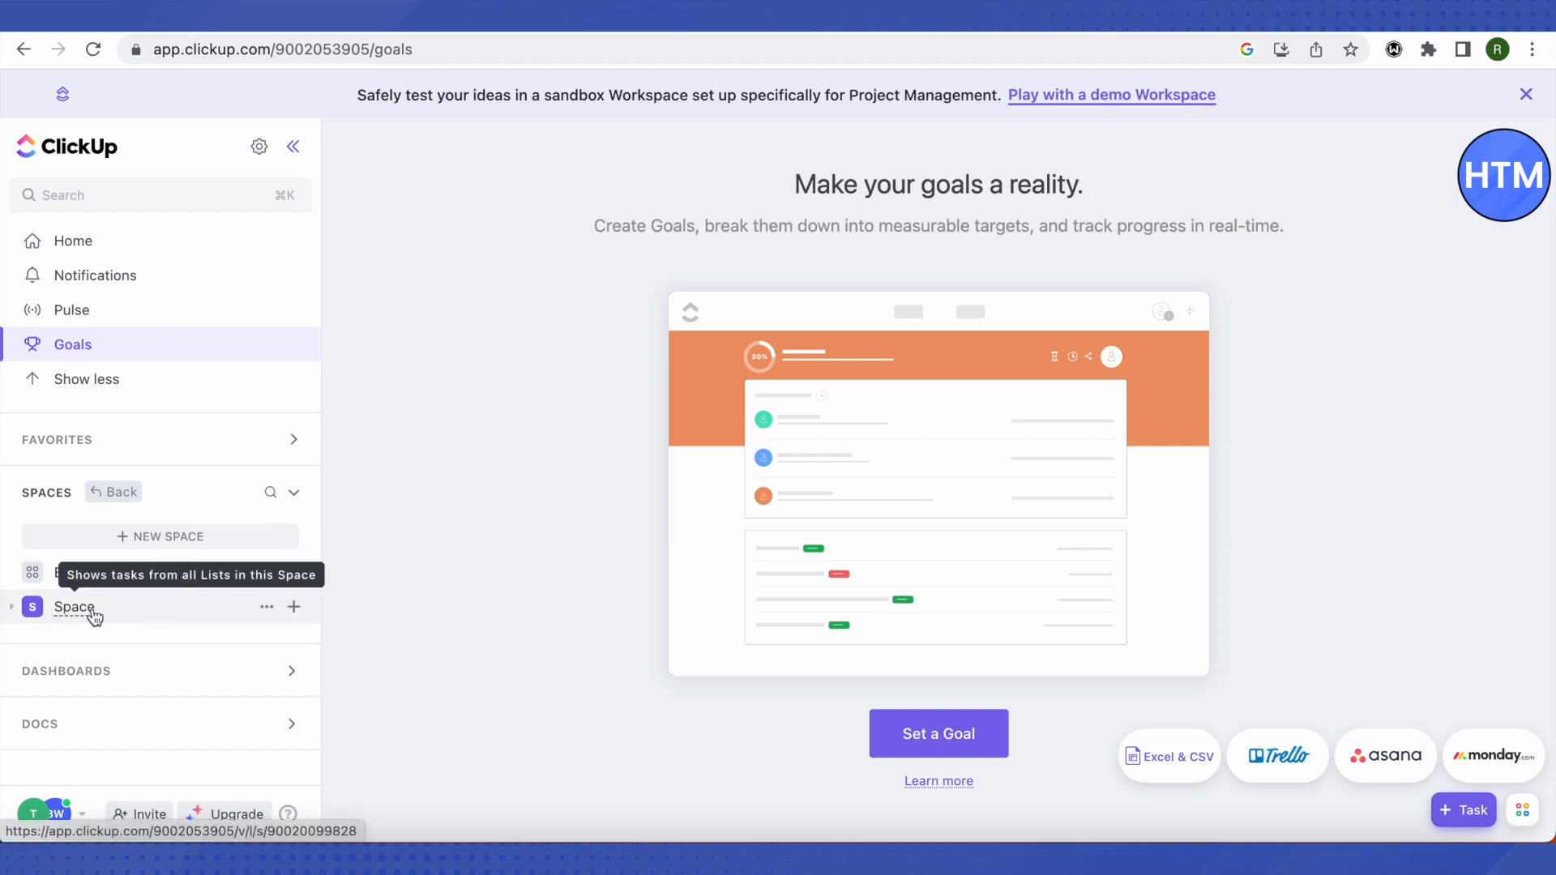
Step: Start a new Space and look through the featured Space templates, returning to the blank Space form
{"action": "left_click", "coordinate": [130, 544]}
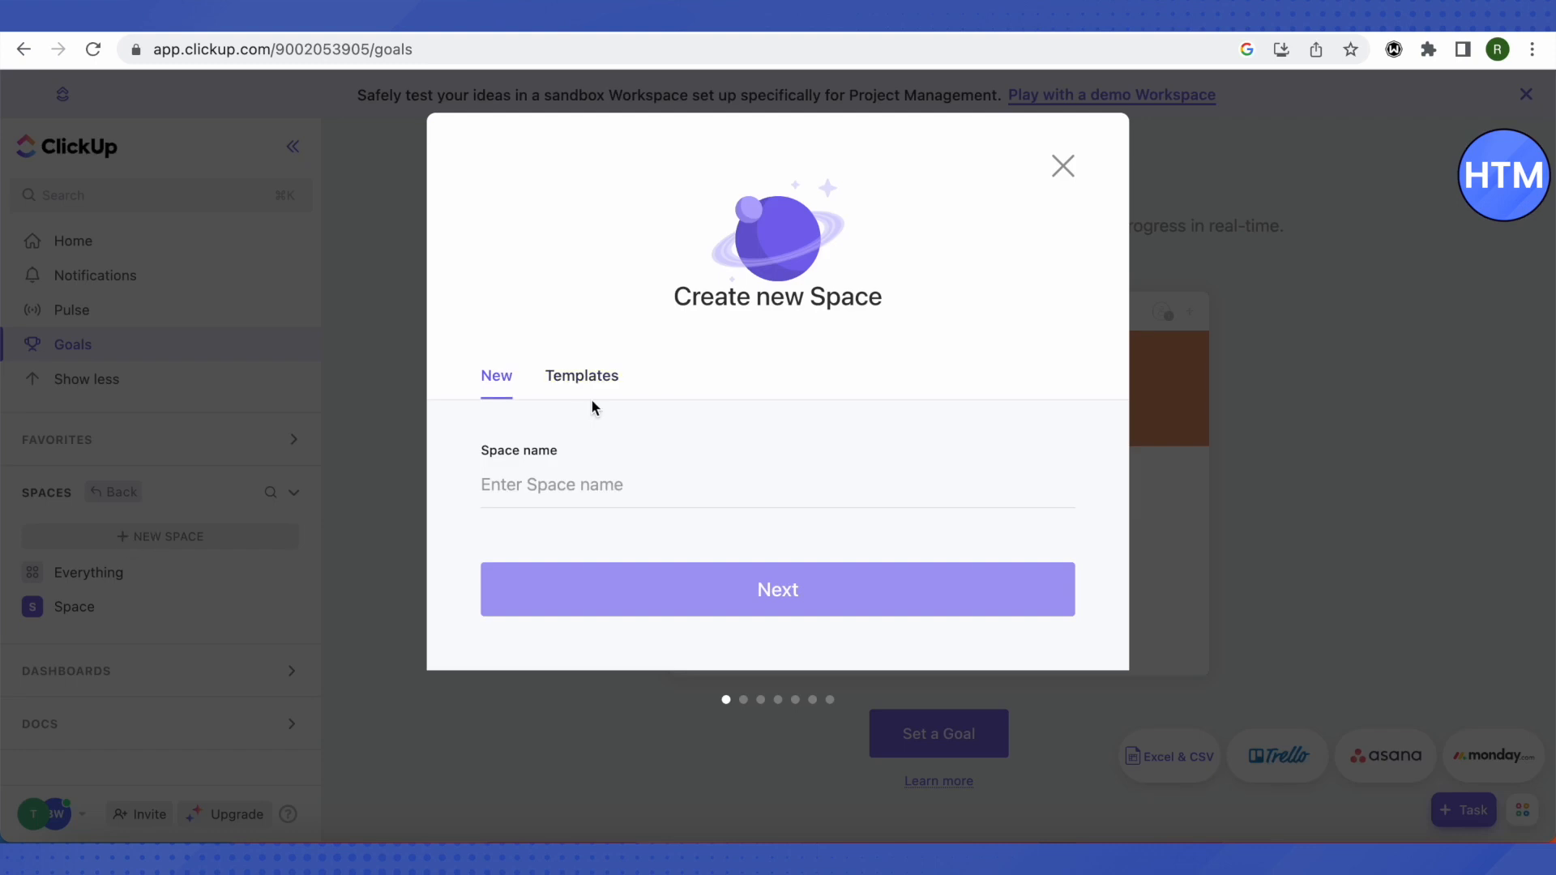
{"action": "left_click", "coordinate": [585, 376]}
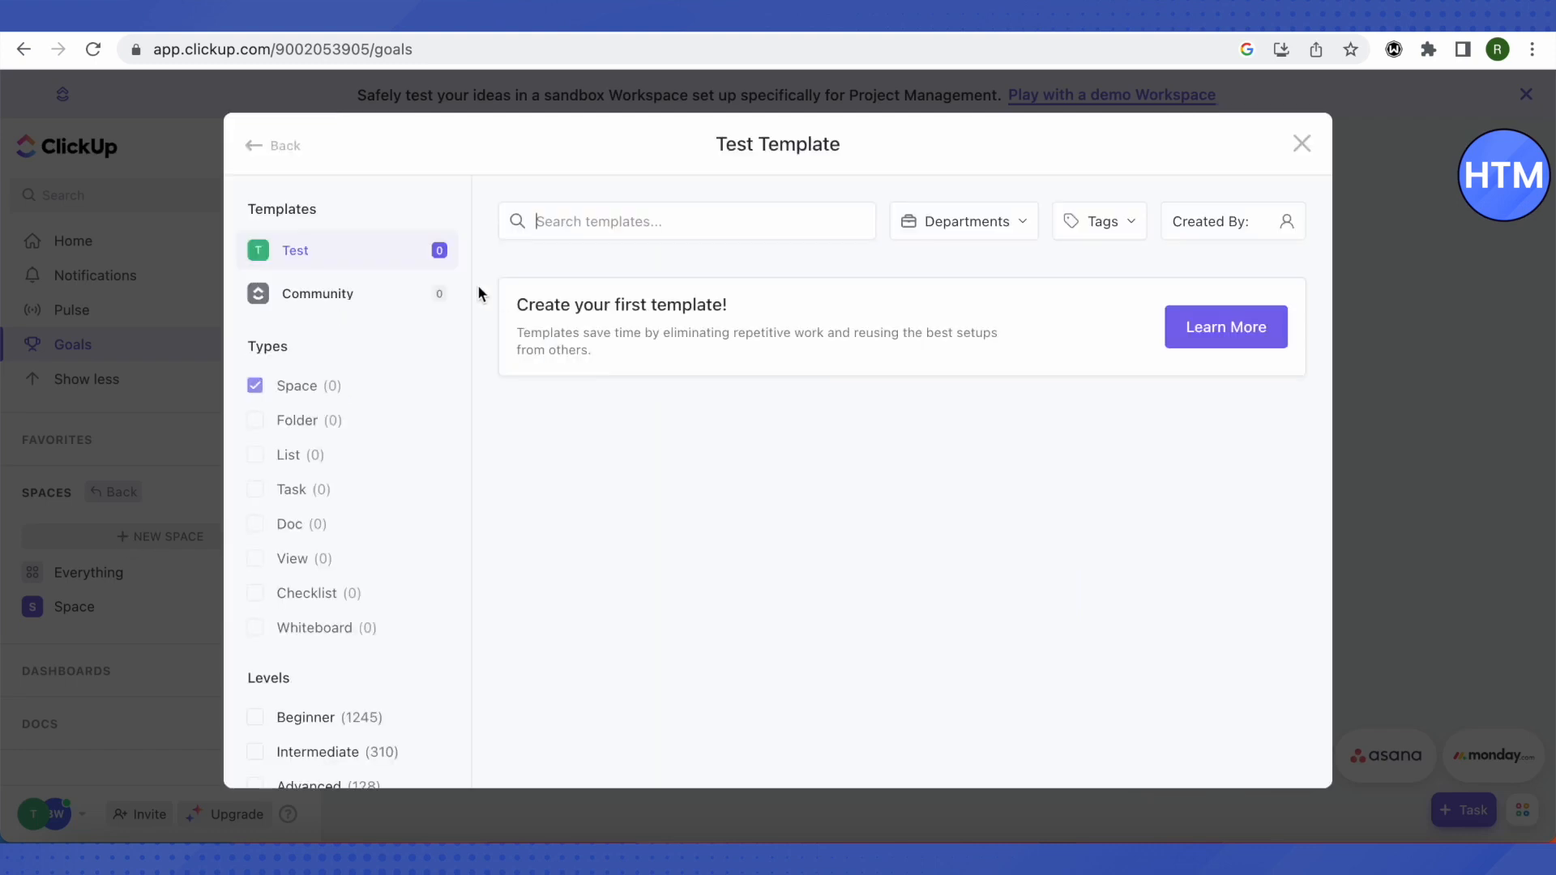
{"action": "left_click", "coordinate": [271, 145]}
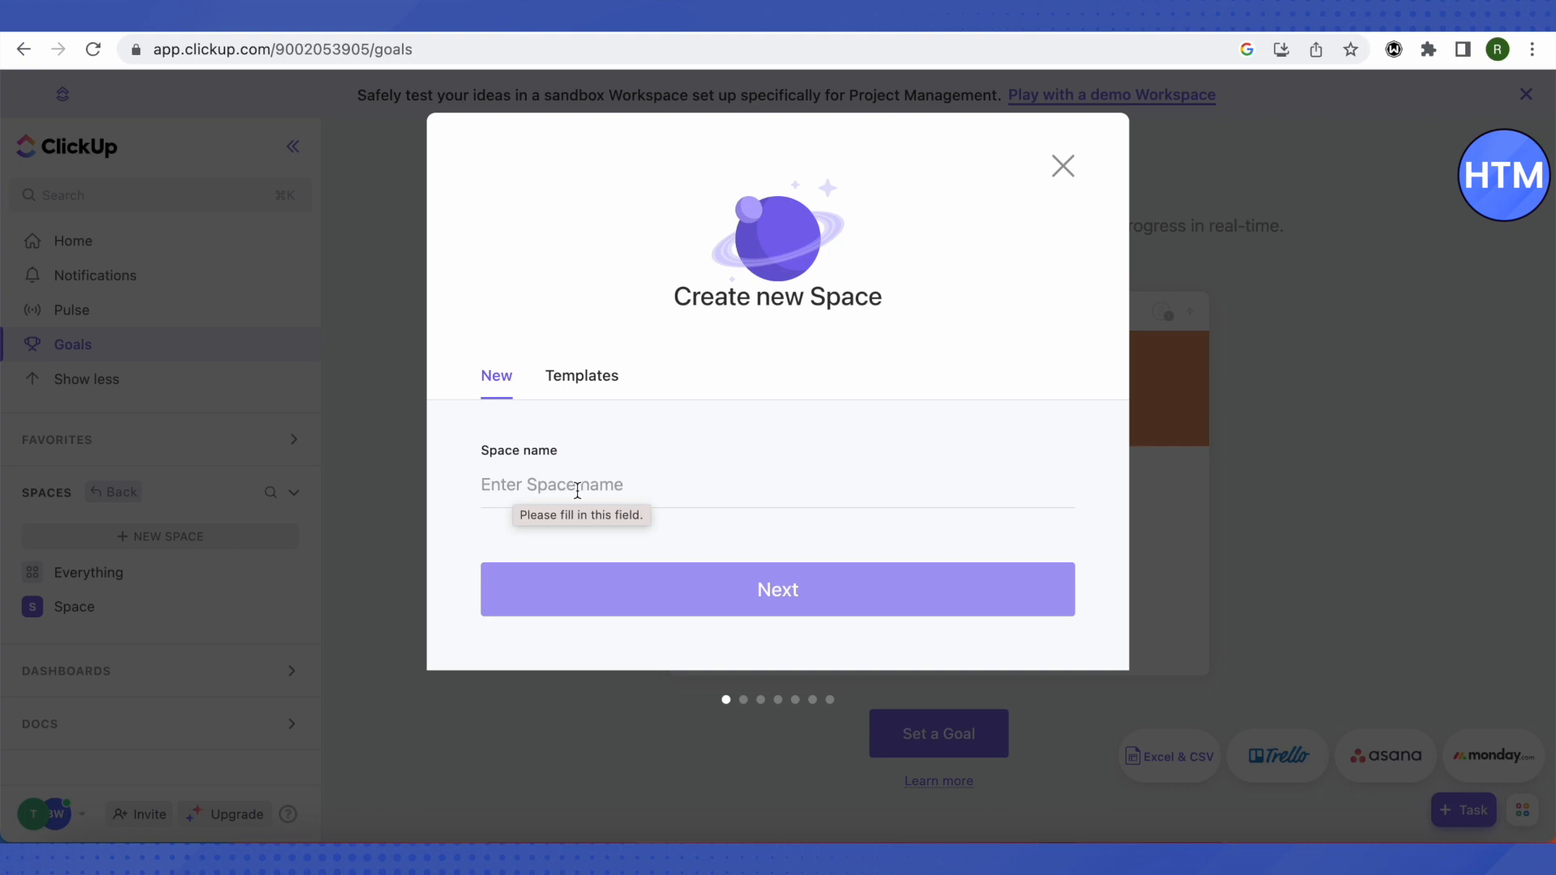
{"action": "left_click", "coordinate": [672, 485]}
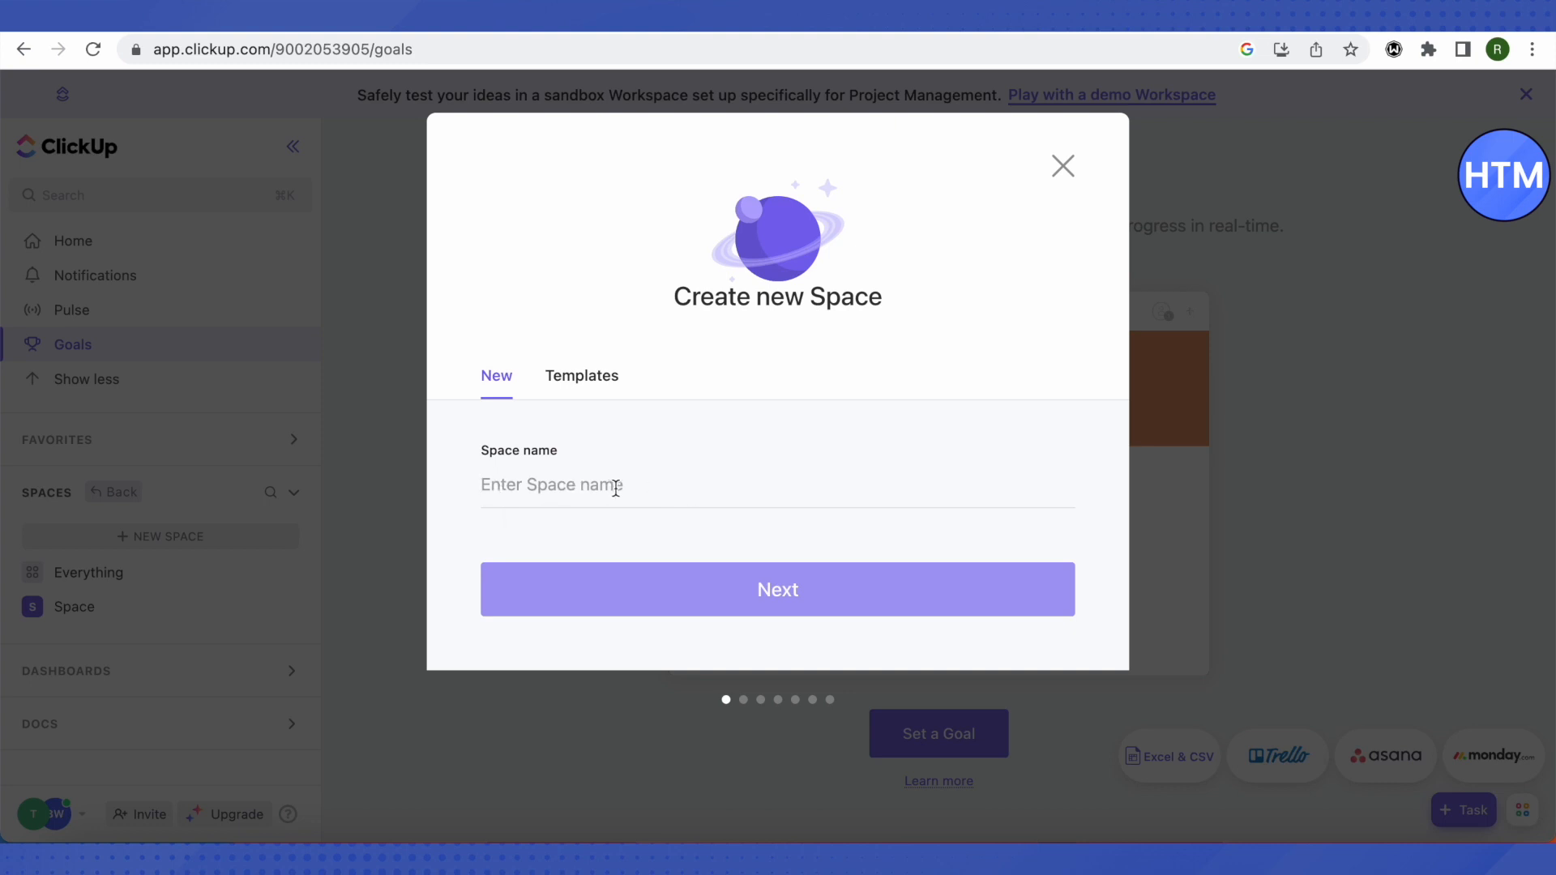
{"action": "left_click", "coordinate": [591, 378]}
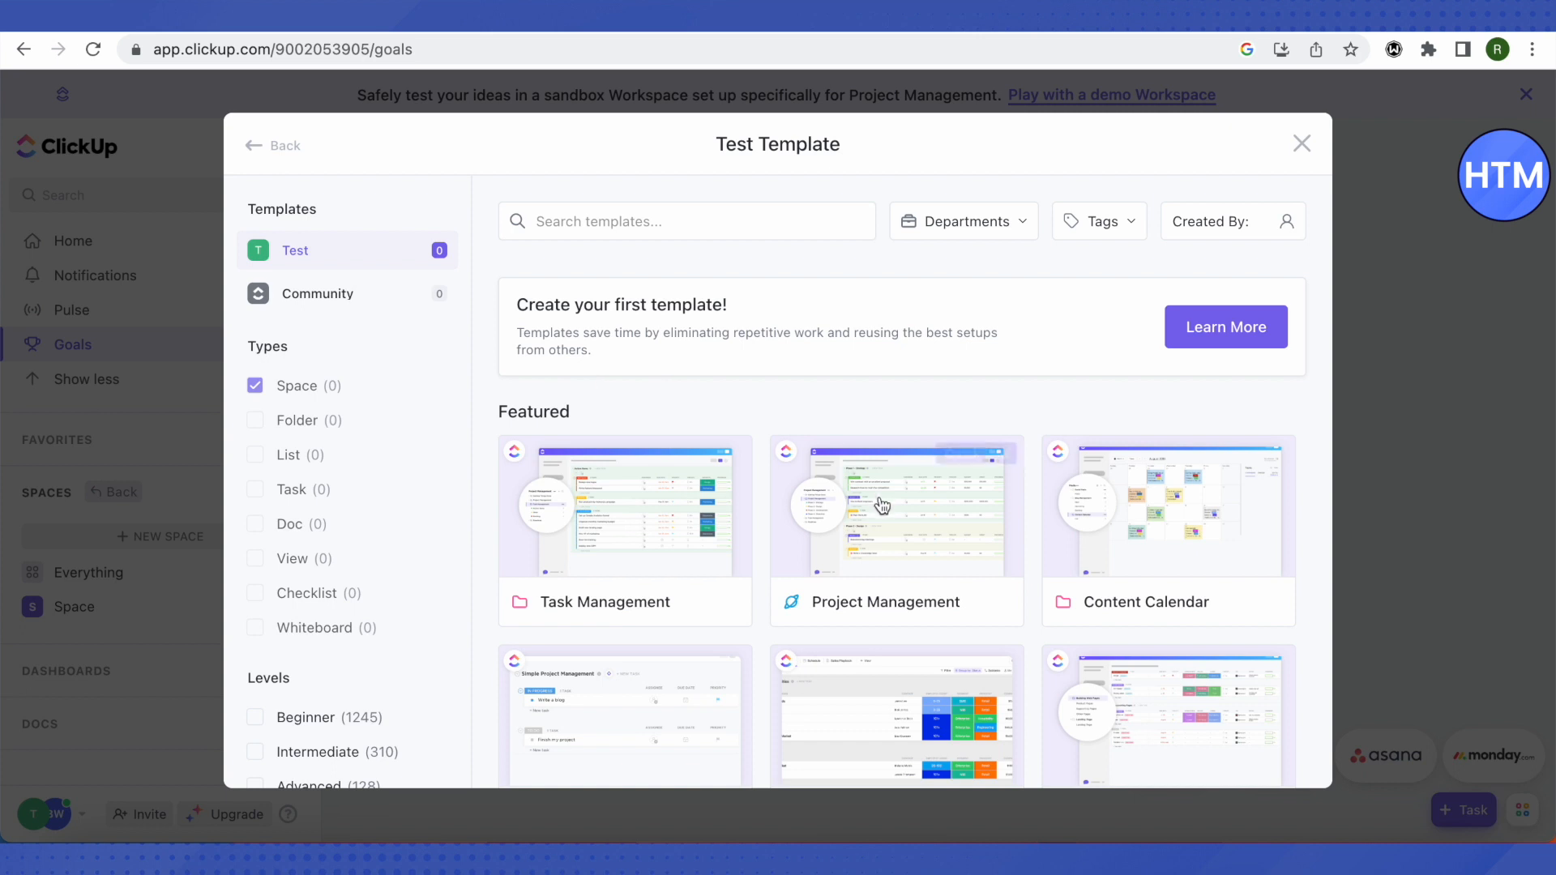
{"action": "scroll", "coordinate": [881, 498], "scroll_direction": "down", "scroll_amount": 2}
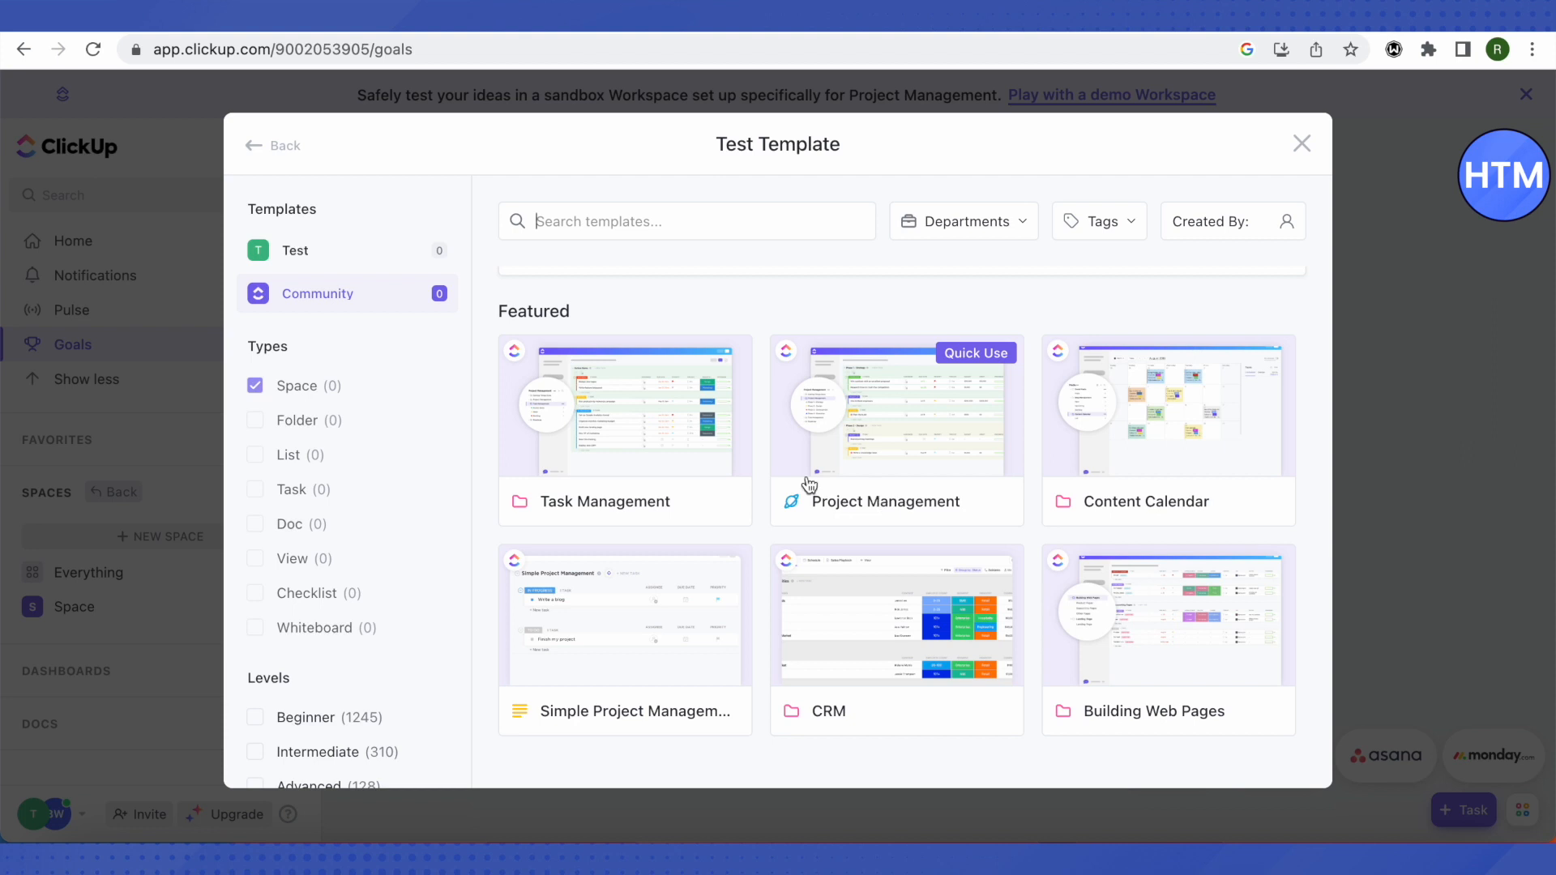
{"action": "left_click", "coordinate": [275, 146]}
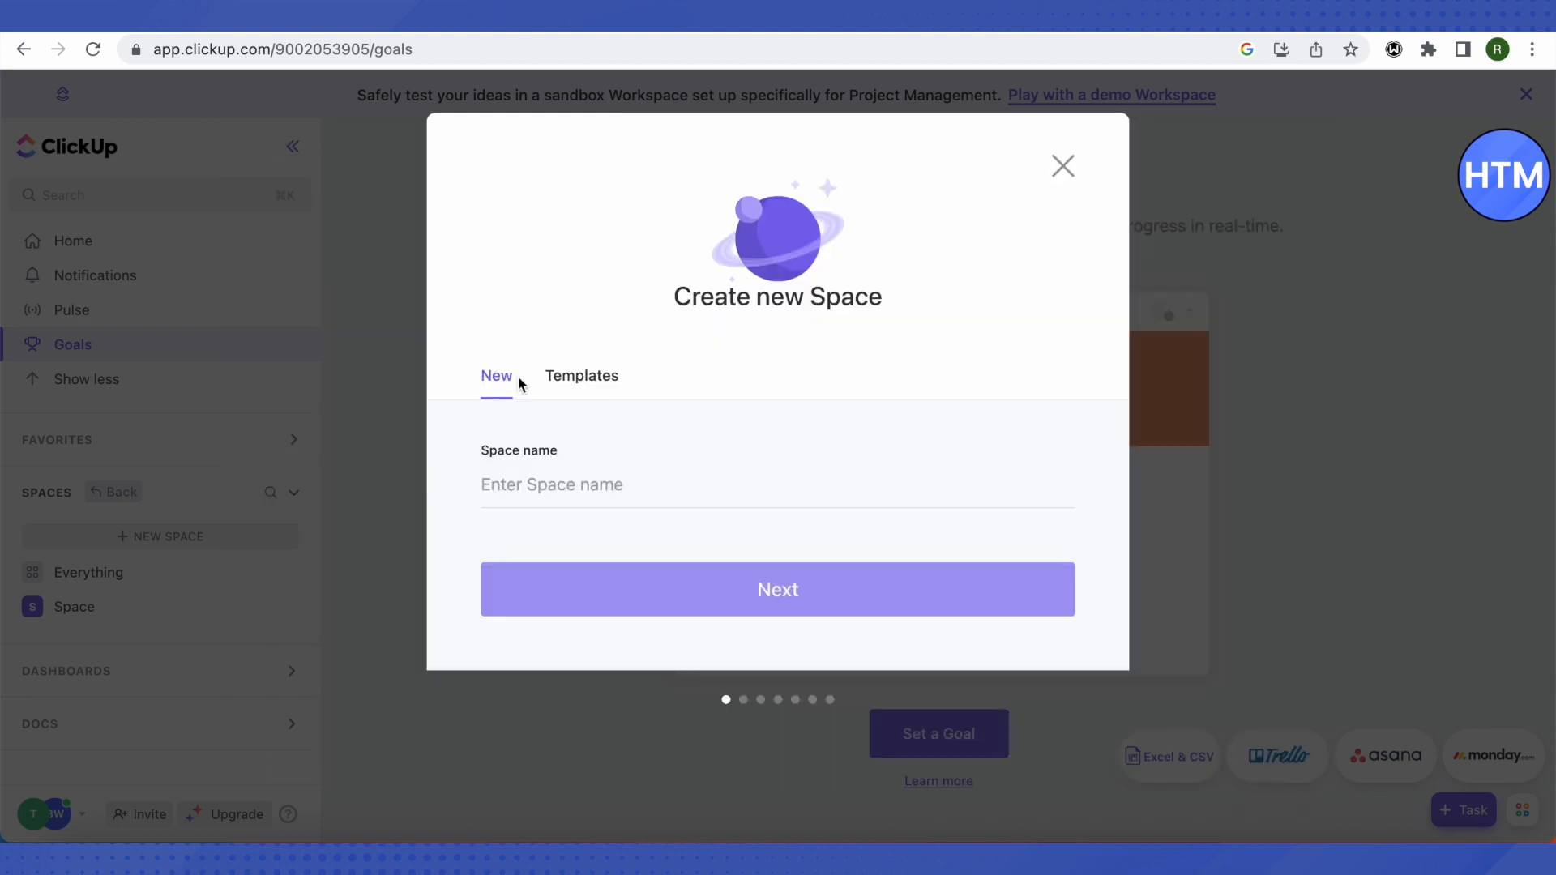
Step: Name the new Space YOUTUBE and continue to its color and avatar settings
{"action": "left_click", "coordinate": [569, 486]}
{"action": "type", "text": "YOUTUBE"}
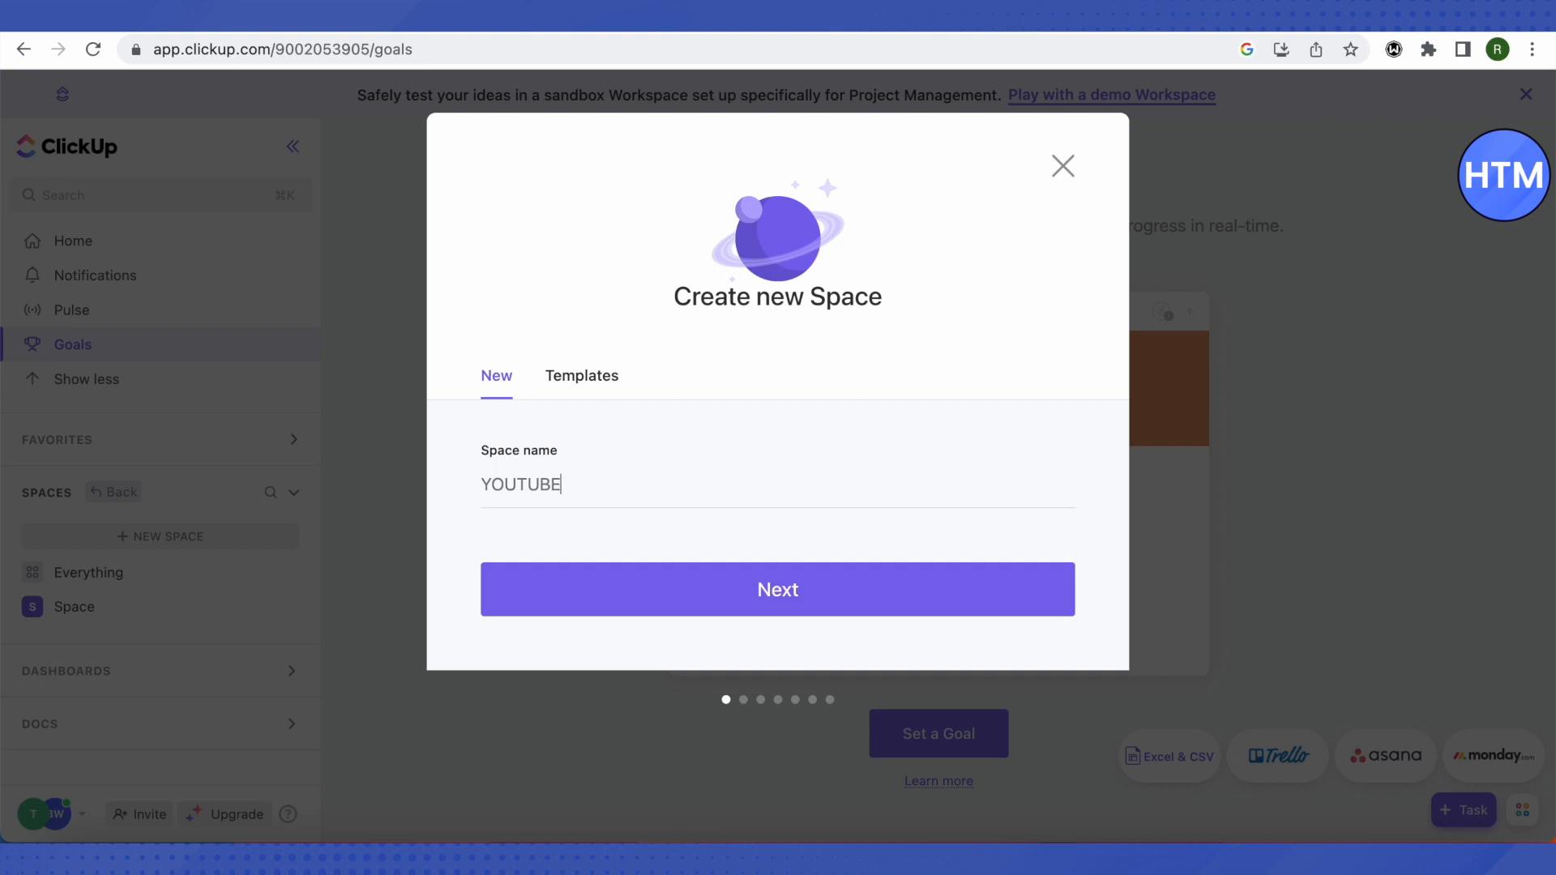
{"action": "left_click", "coordinate": [843, 599]}
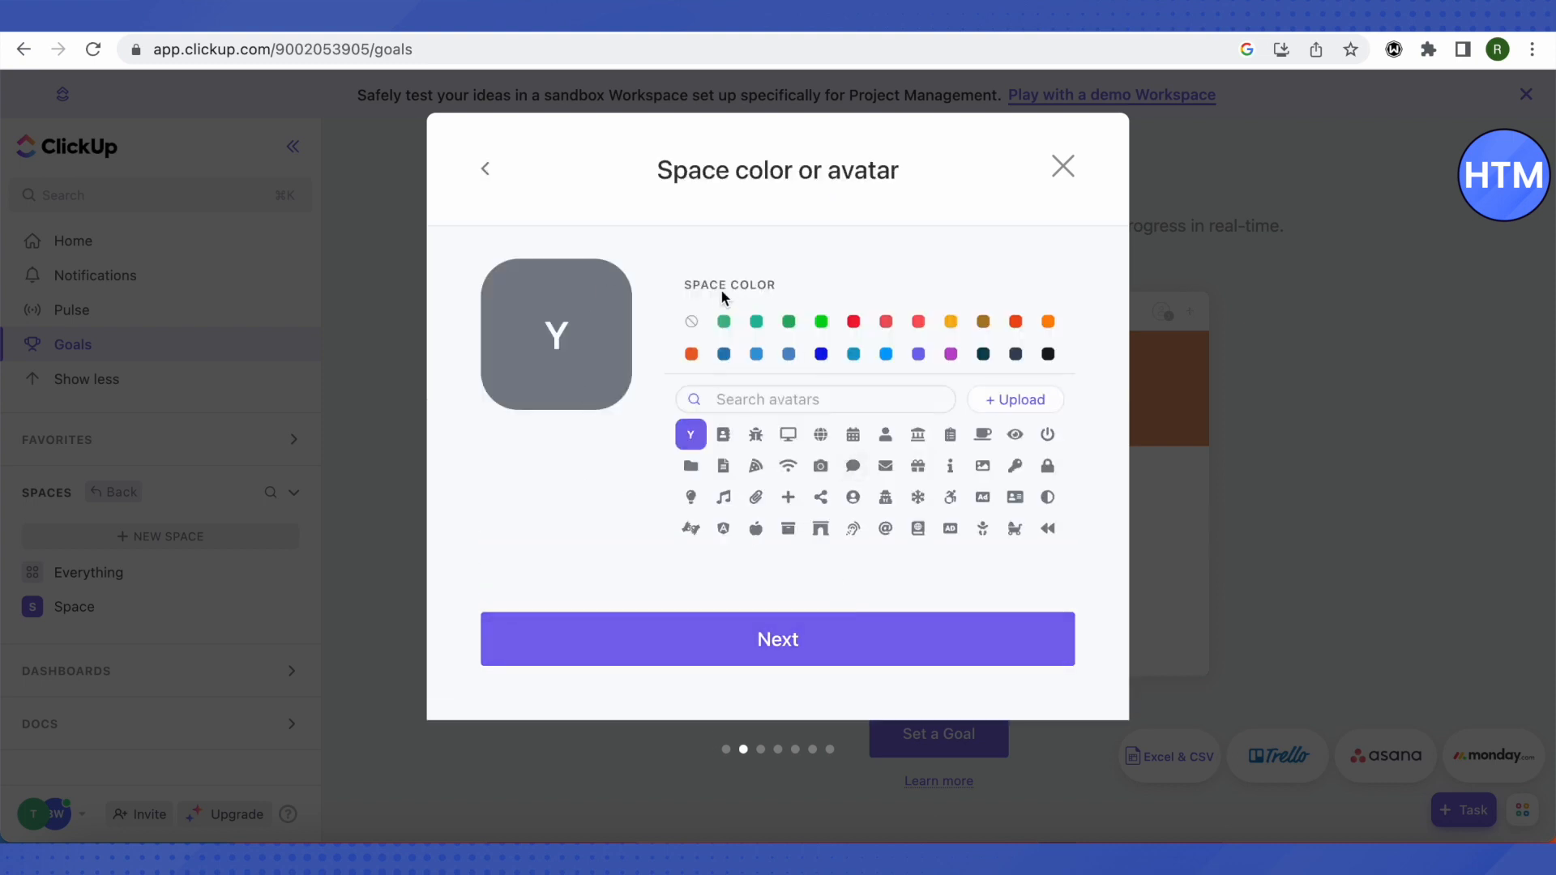
Step: Give the Space a red color and the sign-language hands avatar, and share it with the Test Workspace
{"action": "left_click", "coordinate": [853, 322]}
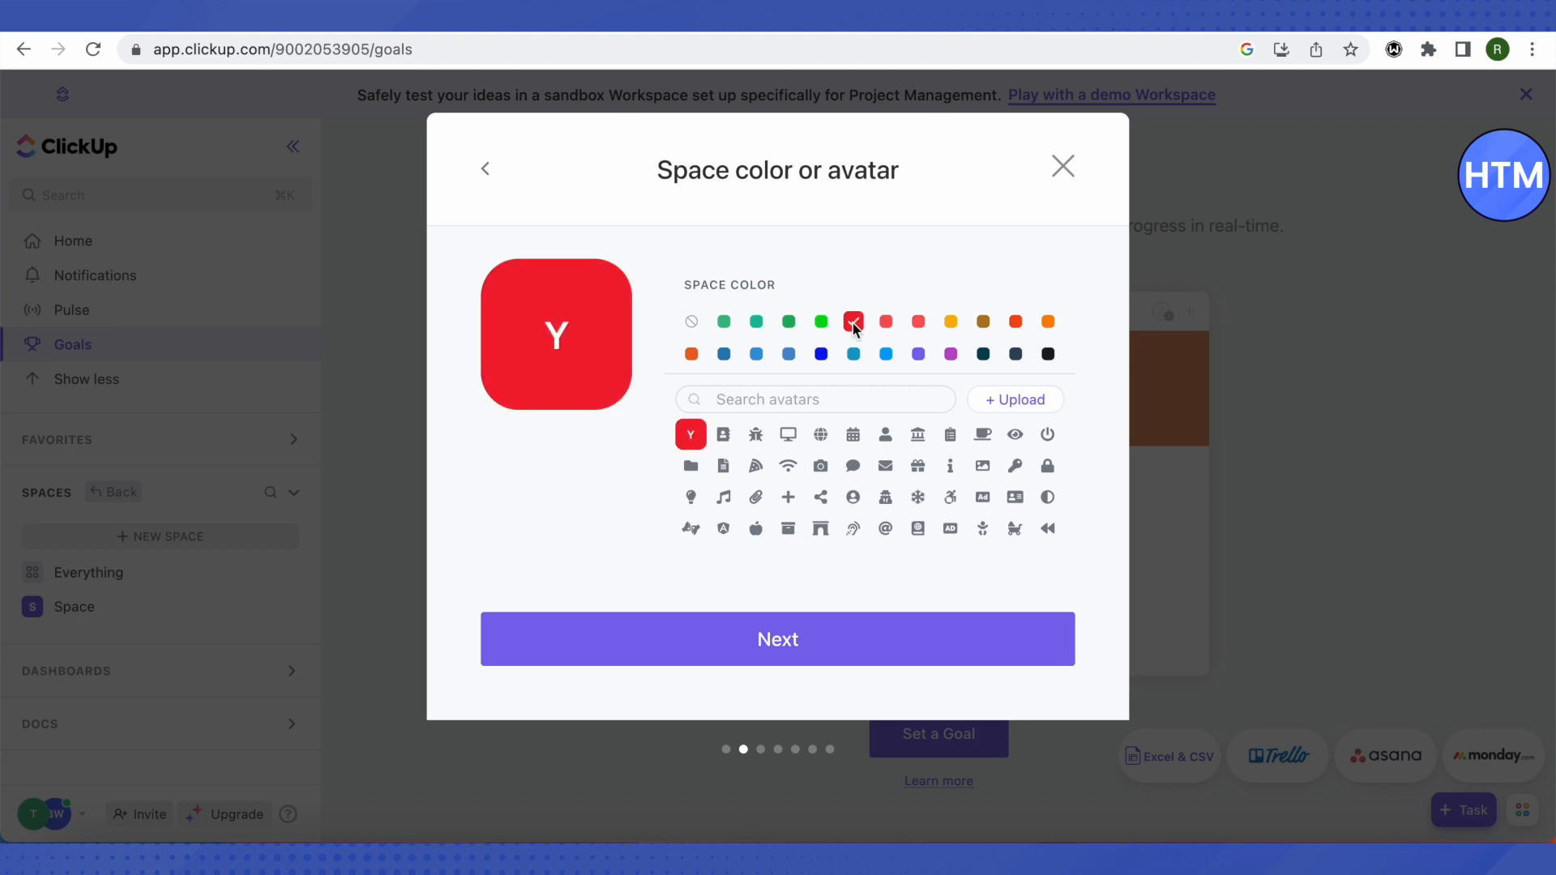
{"action": "left_click", "coordinate": [789, 470]}
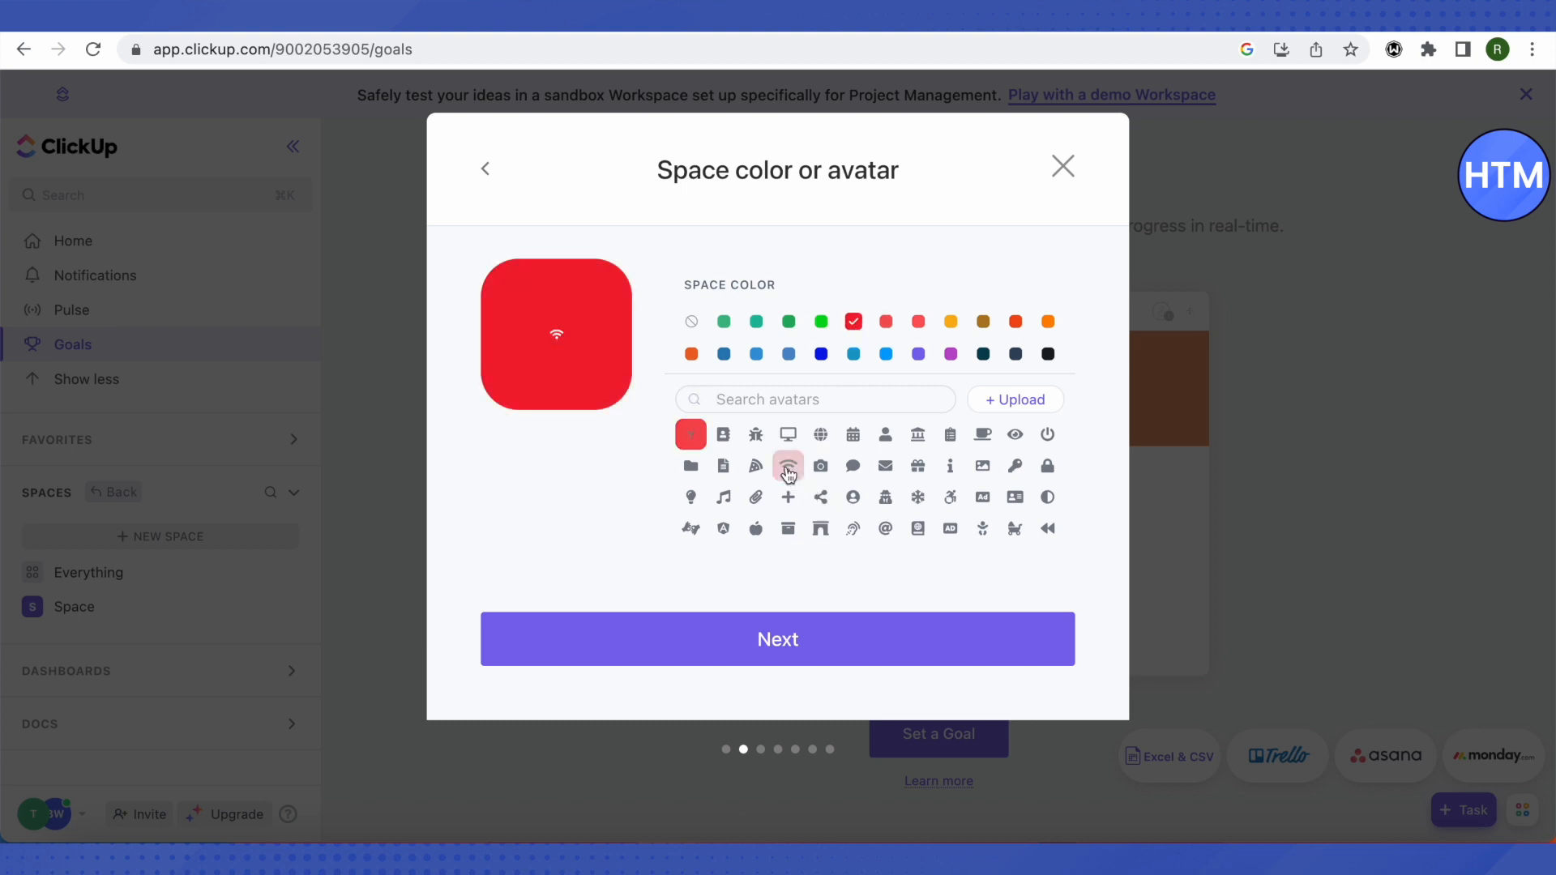
{"action": "left_click", "coordinate": [917, 497]}
{"action": "left_click", "coordinate": [820, 498]}
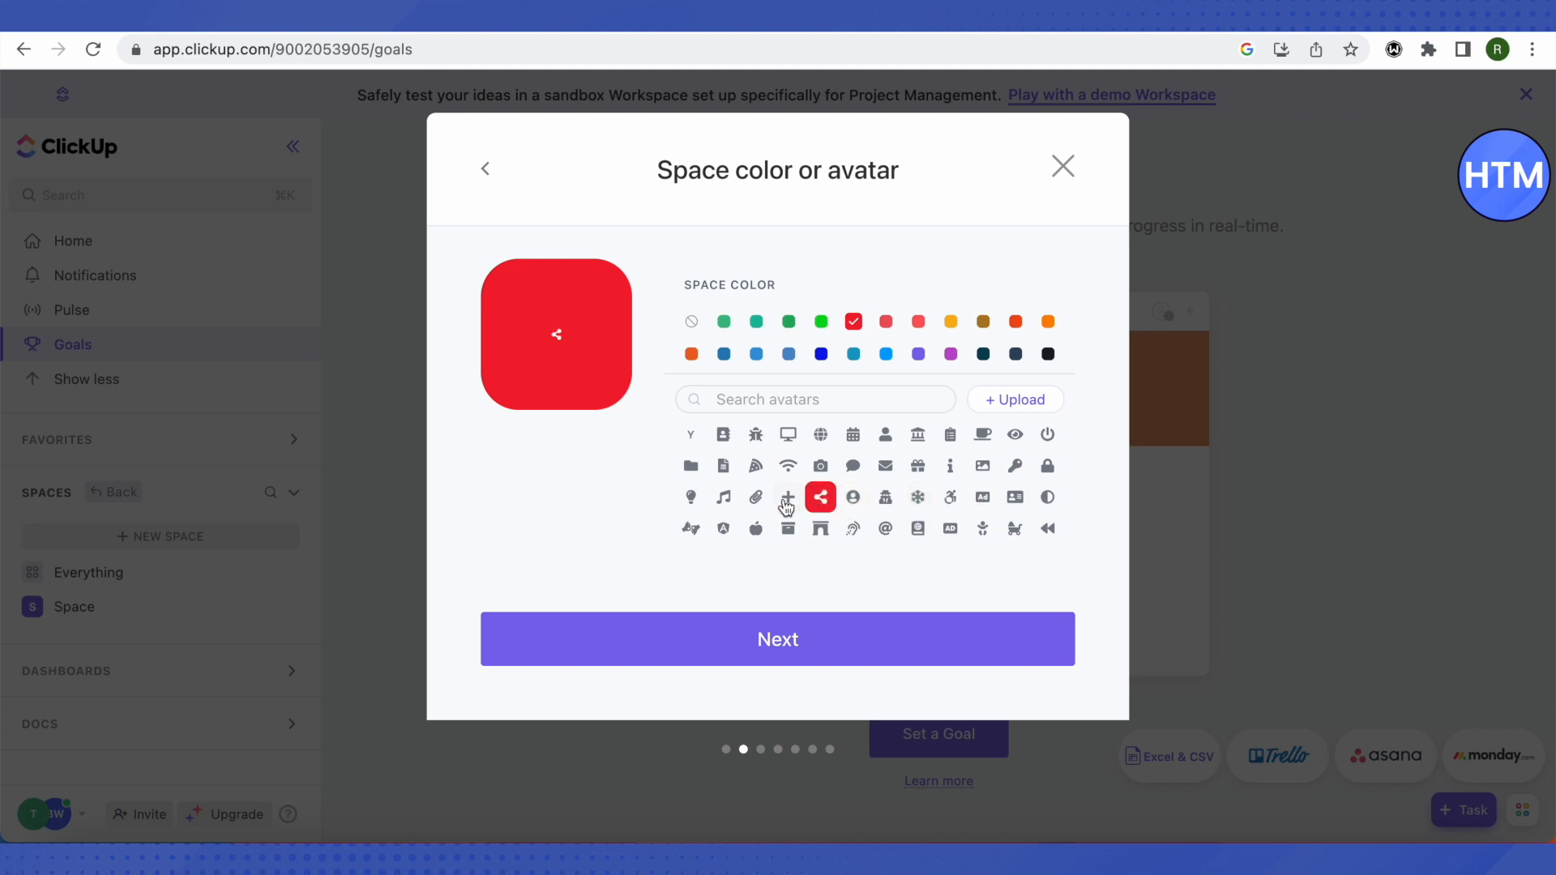
{"action": "left_click", "coordinate": [694, 530]}
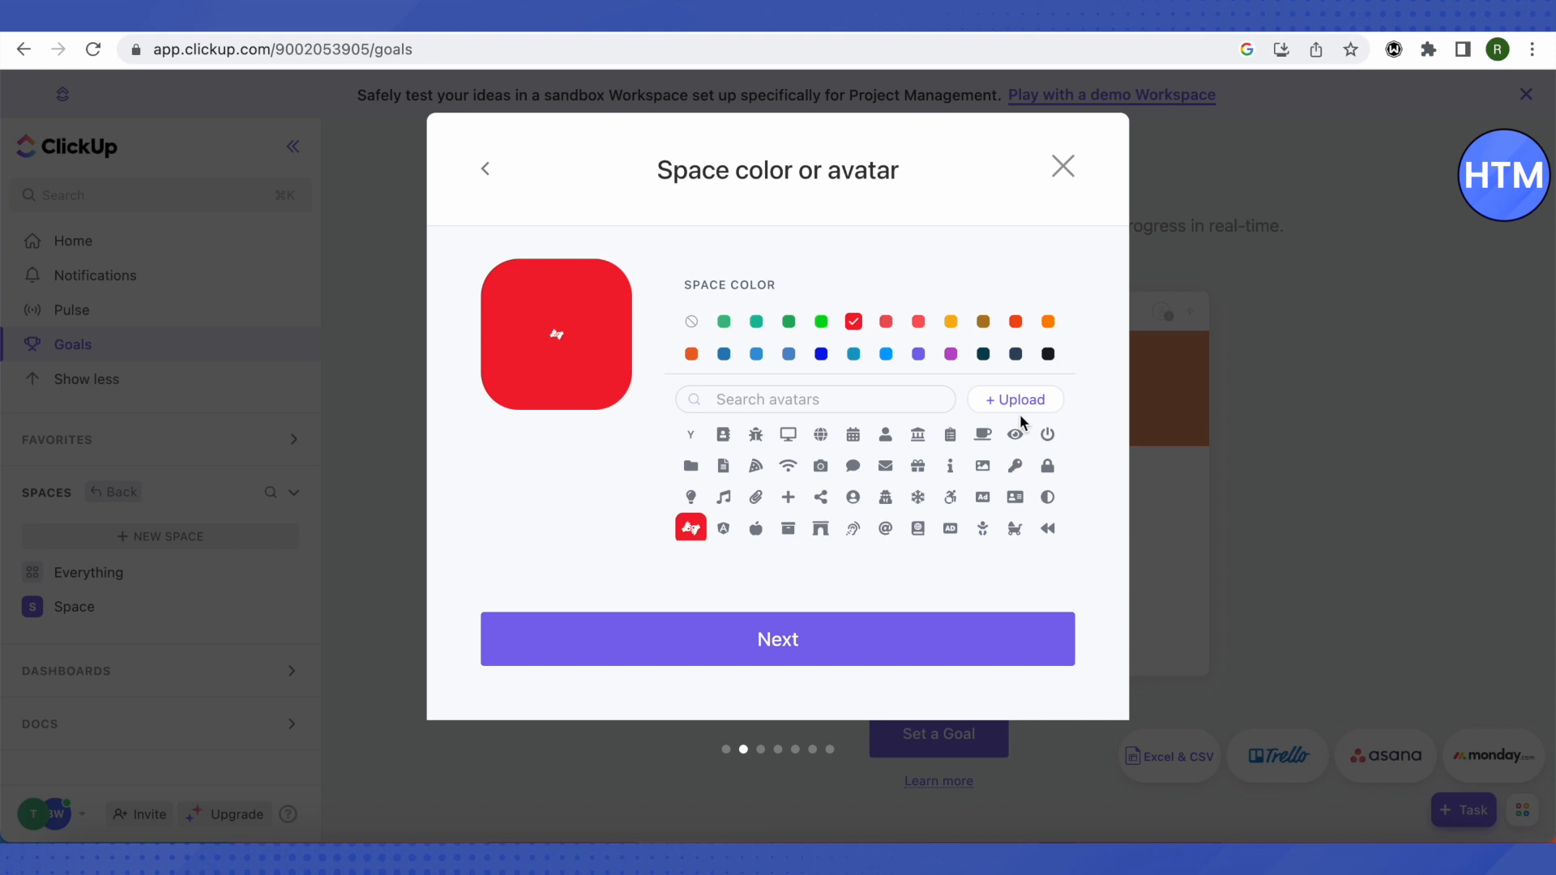
{"action": "left_click", "coordinate": [810, 649]}
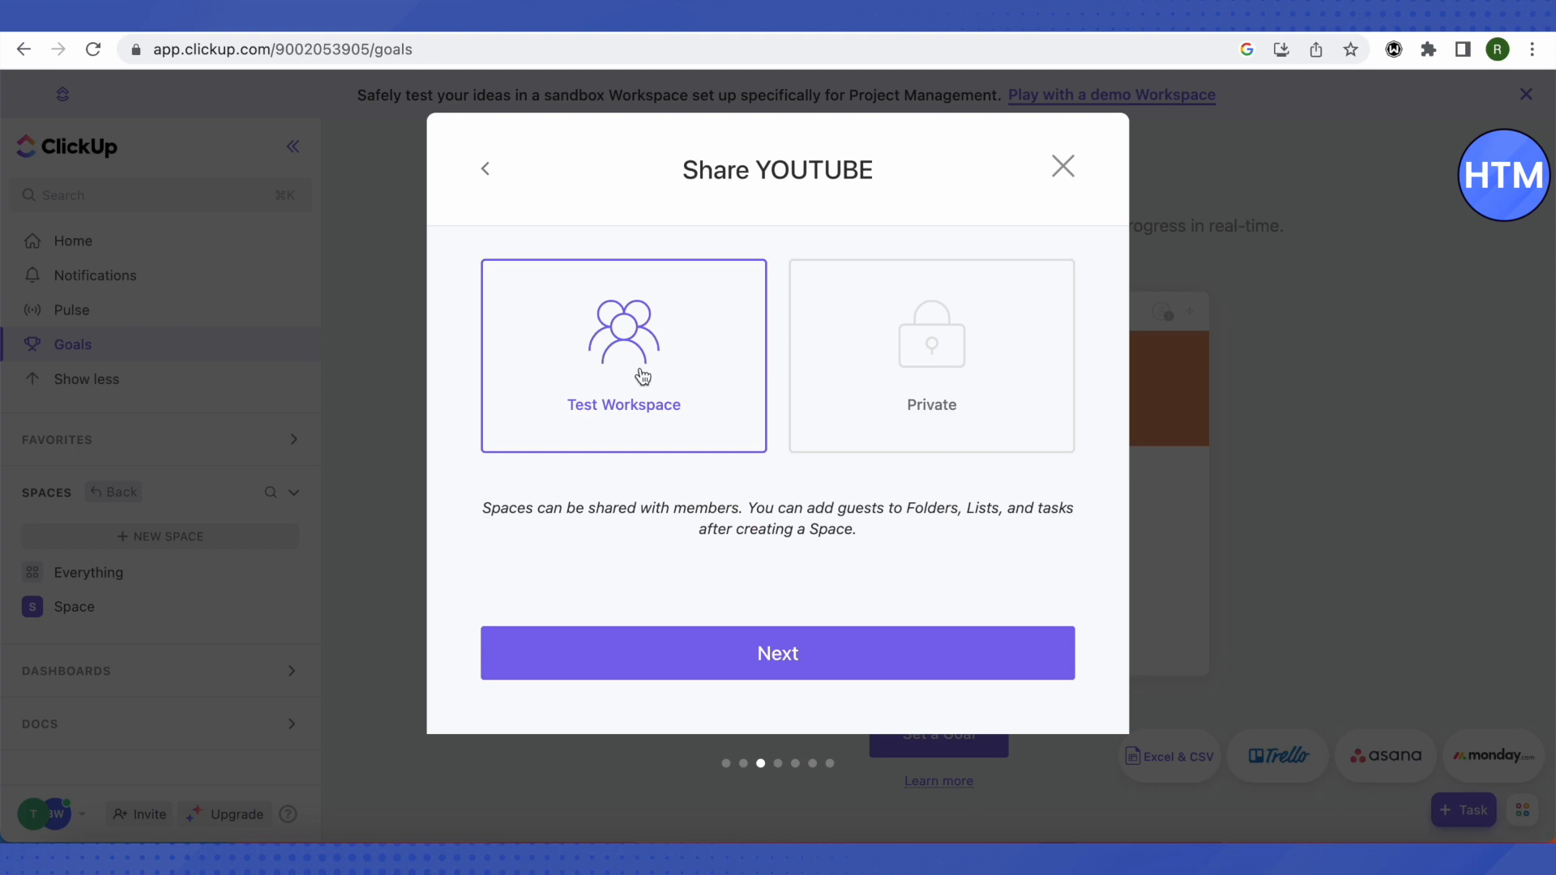
{"action": "left_click", "coordinate": [787, 666]}
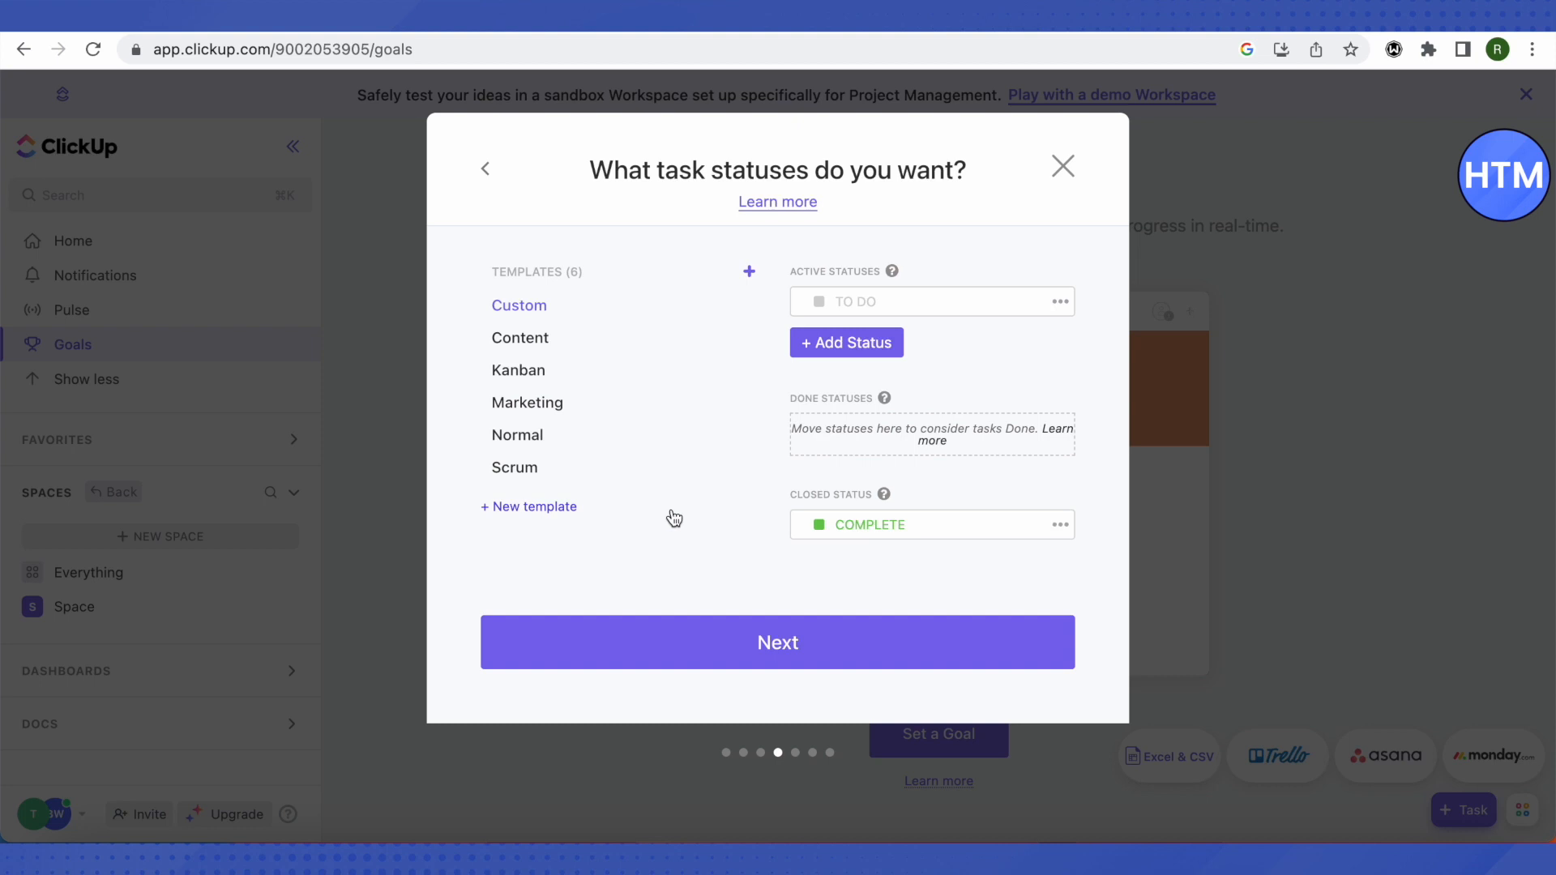
Step: Compare the task statuses in the Content, Kanban, Marketing and Normal templates, then return to Custom
{"action": "left_click", "coordinate": [514, 350]}
{"action": "left_click", "coordinate": [521, 380]}
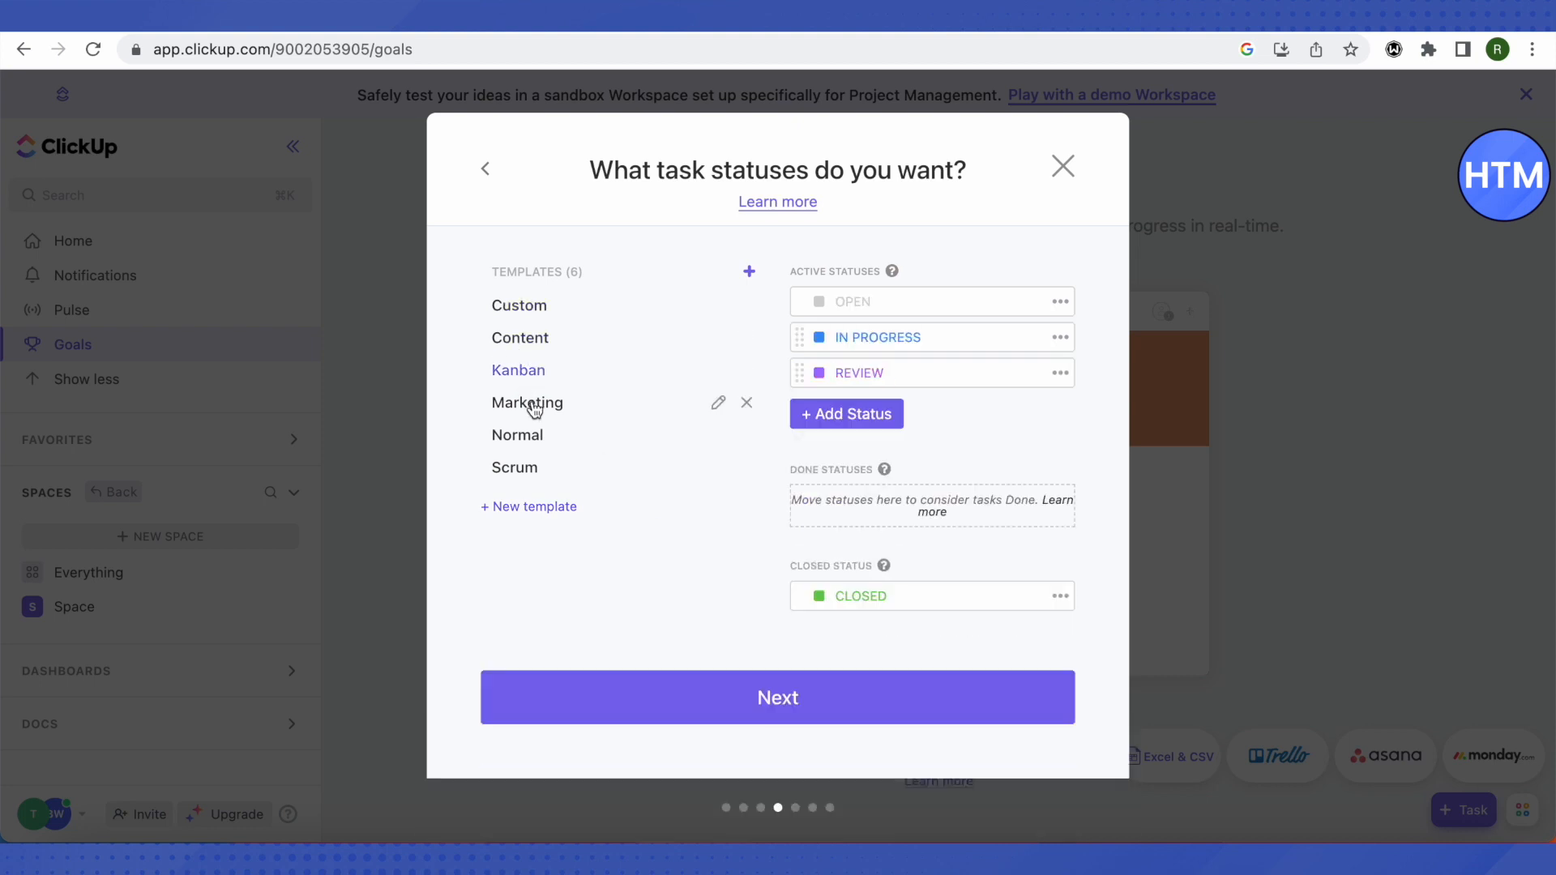
{"action": "left_click", "coordinate": [535, 405]}
{"action": "left_click", "coordinate": [522, 374]}
{"action": "left_click", "coordinate": [522, 349]}
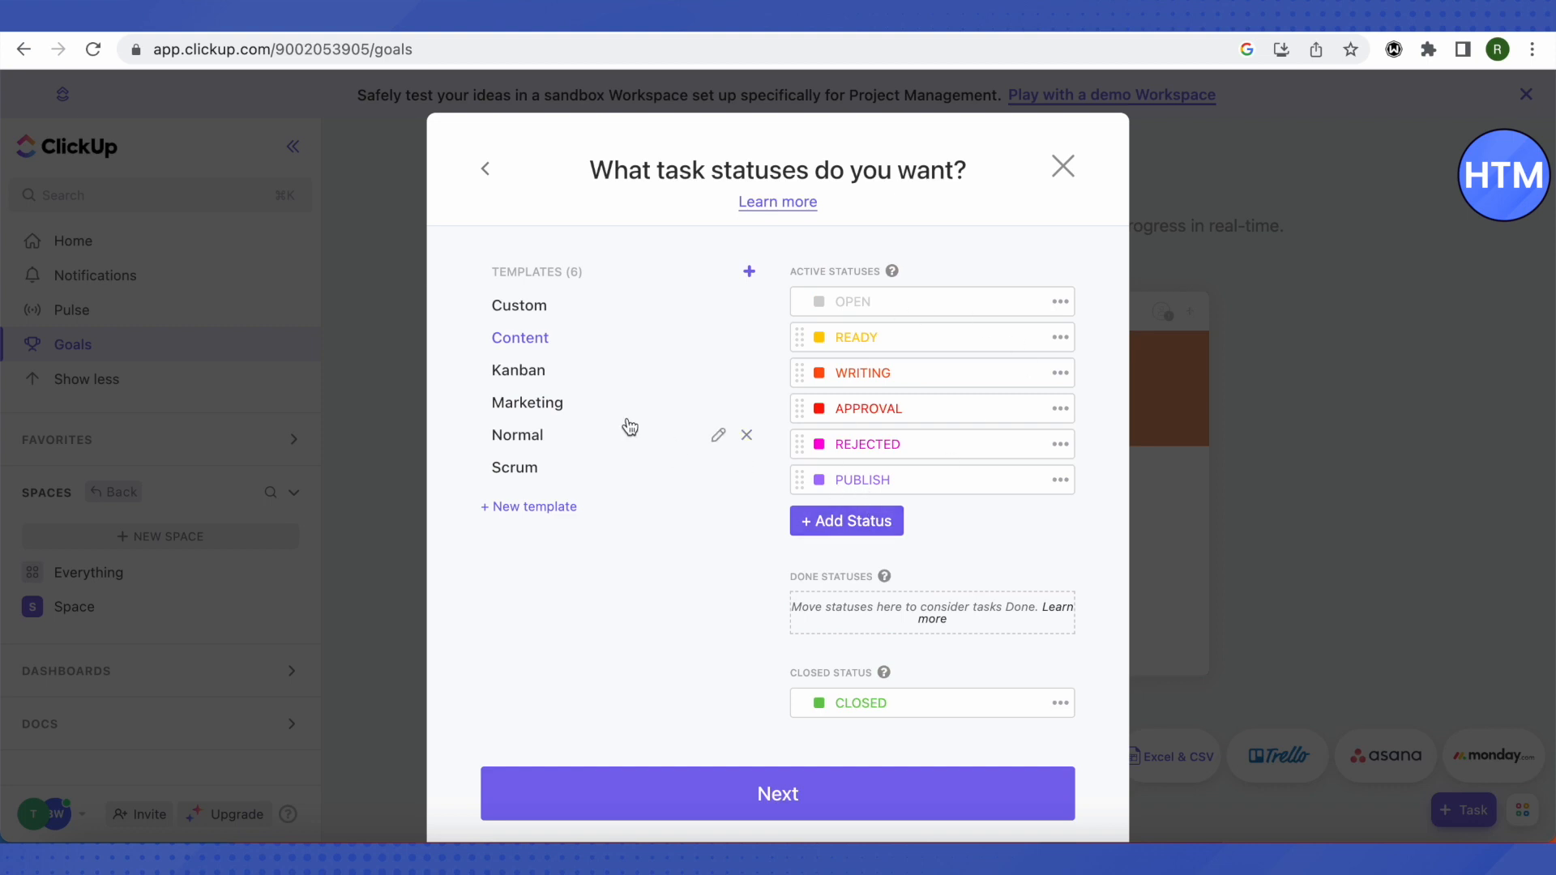
{"action": "left_click", "coordinate": [533, 411]}
{"action": "left_click", "coordinate": [528, 438]}
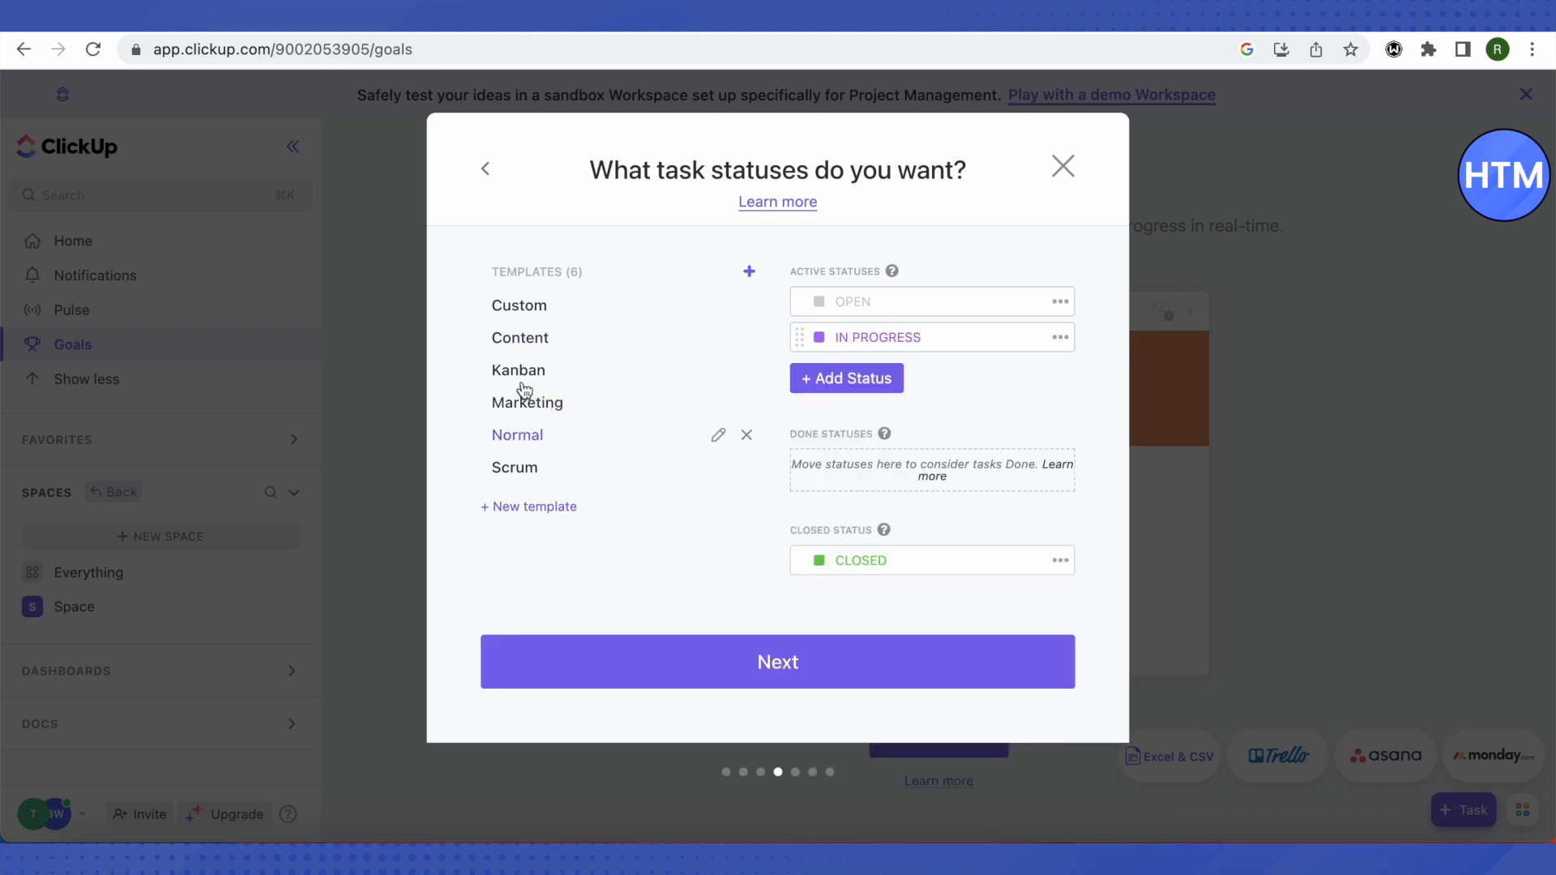
{"action": "left_click", "coordinate": [523, 314]}
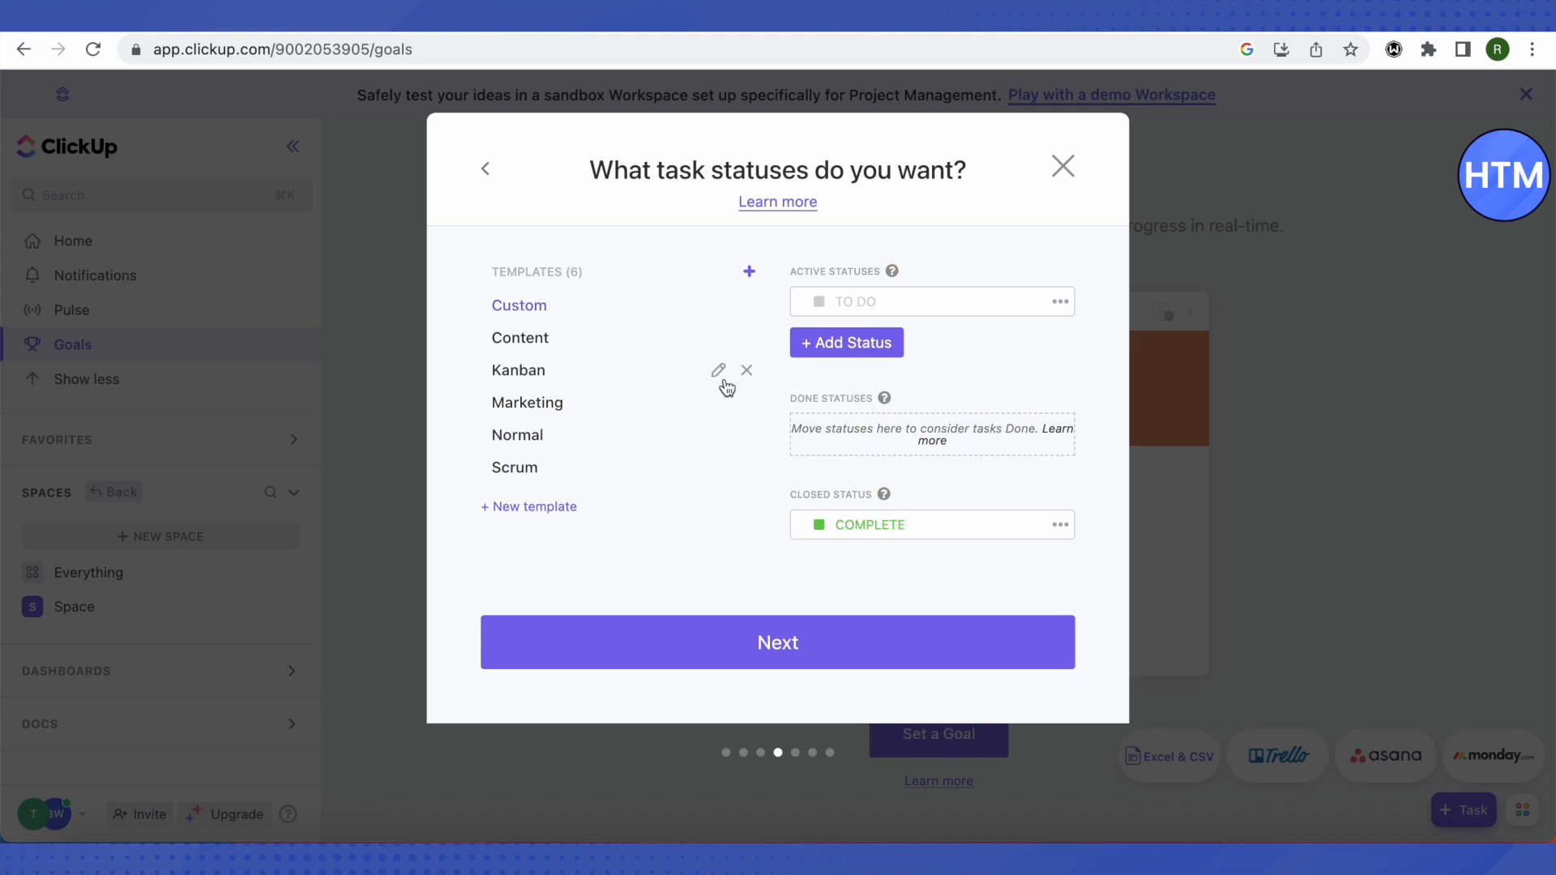
Step: Rename the first active status TOPIC, color it light blue, and add a SCRIPTING status below it
{"action": "left_click", "coordinate": [864, 305]}
{"action": "type", "text": "TOPIC"}
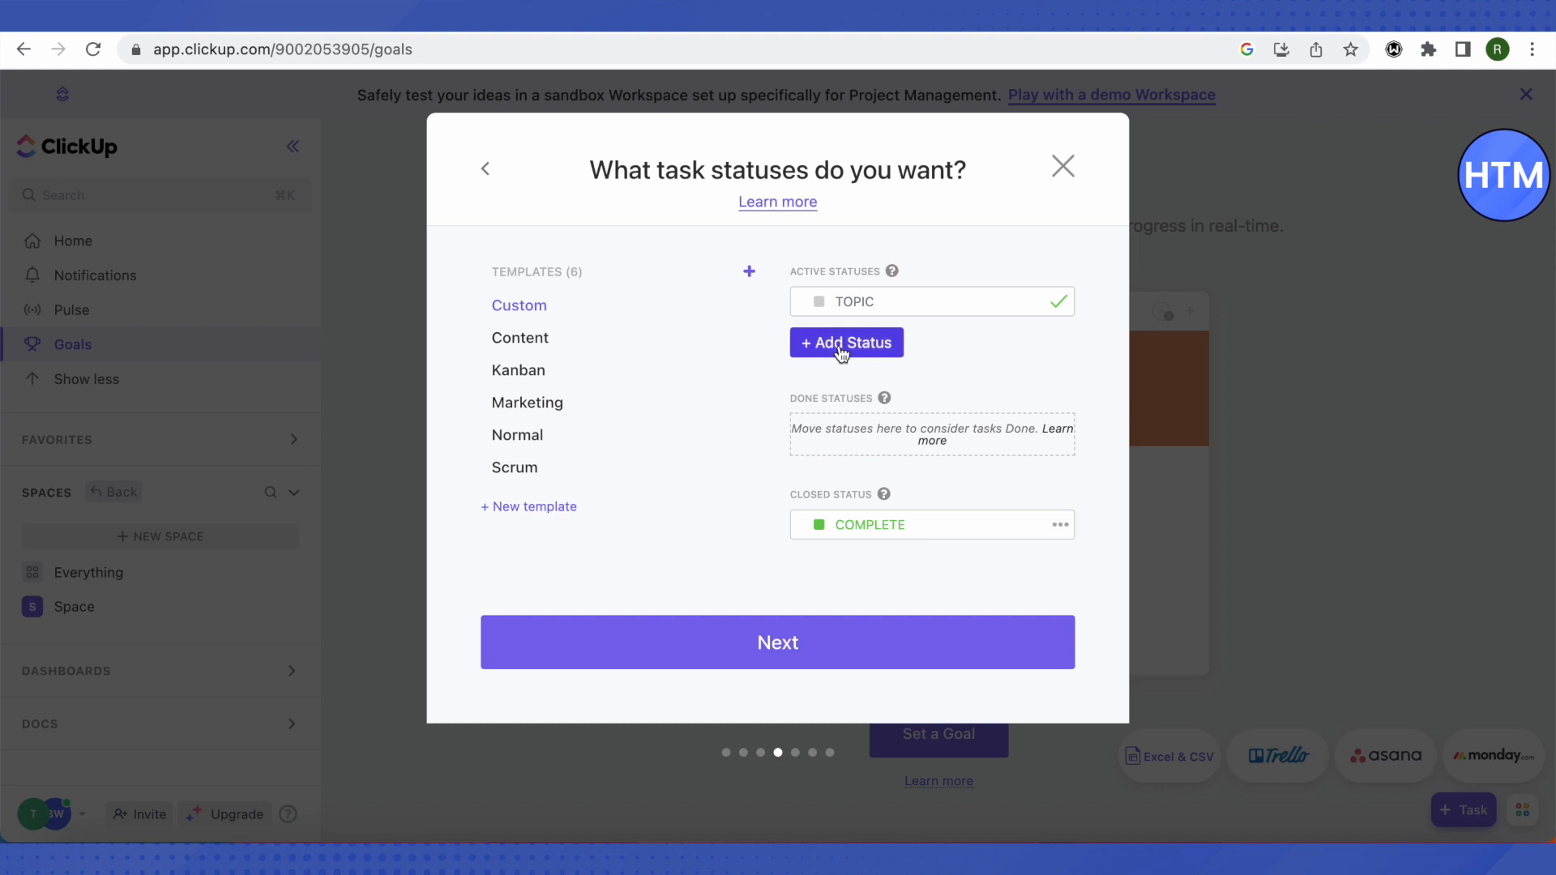
{"action": "left_click", "coordinate": [841, 348]}
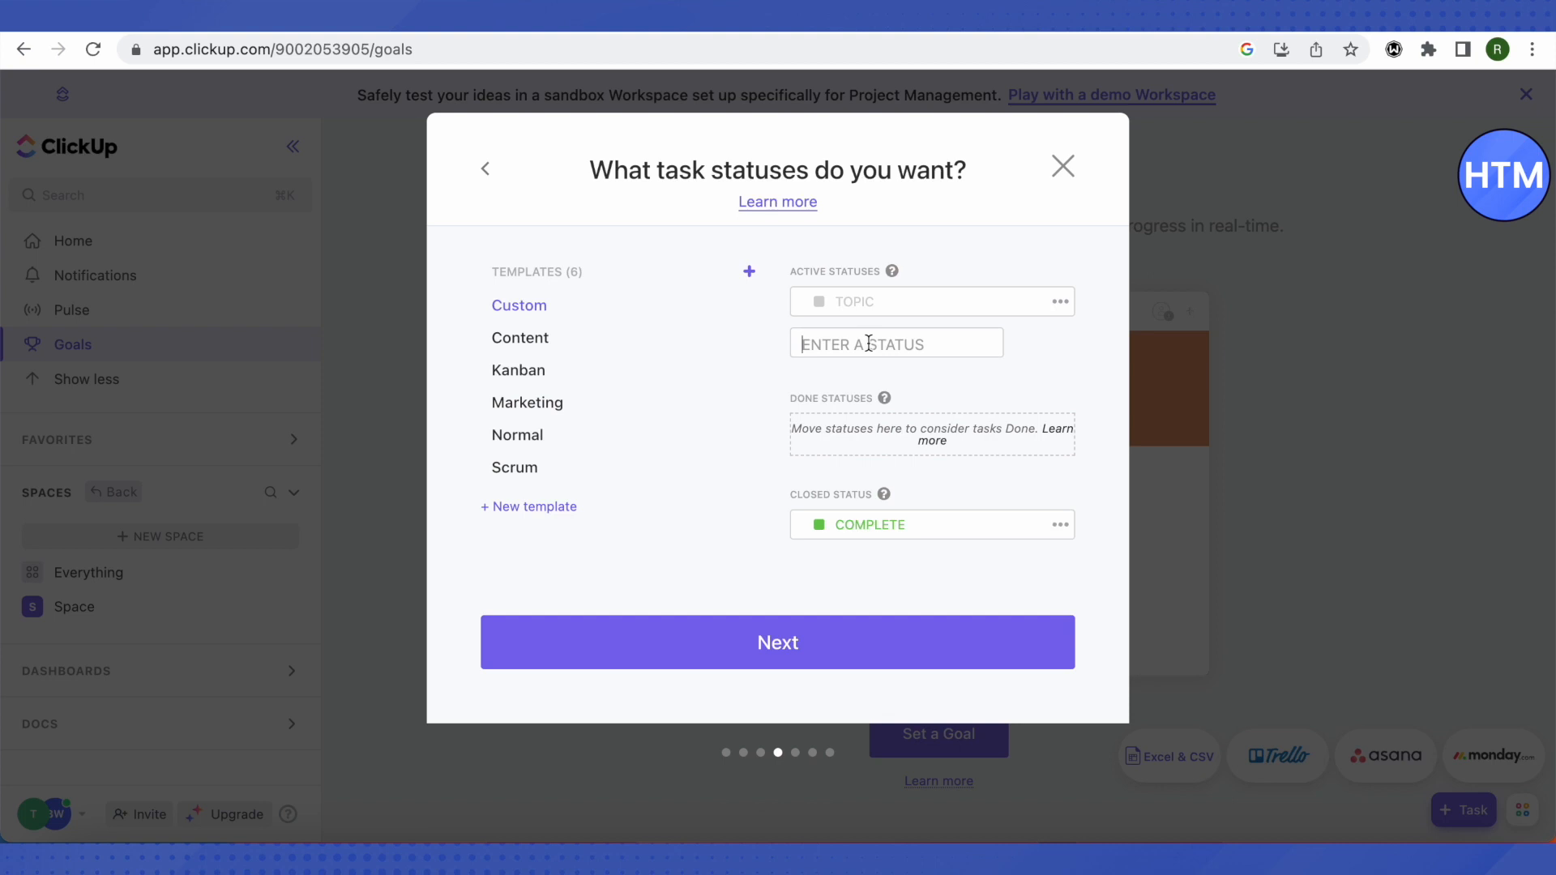
{"action": "type", "text": "SCRIPTING"}
{"action": "key", "text": "Return"}
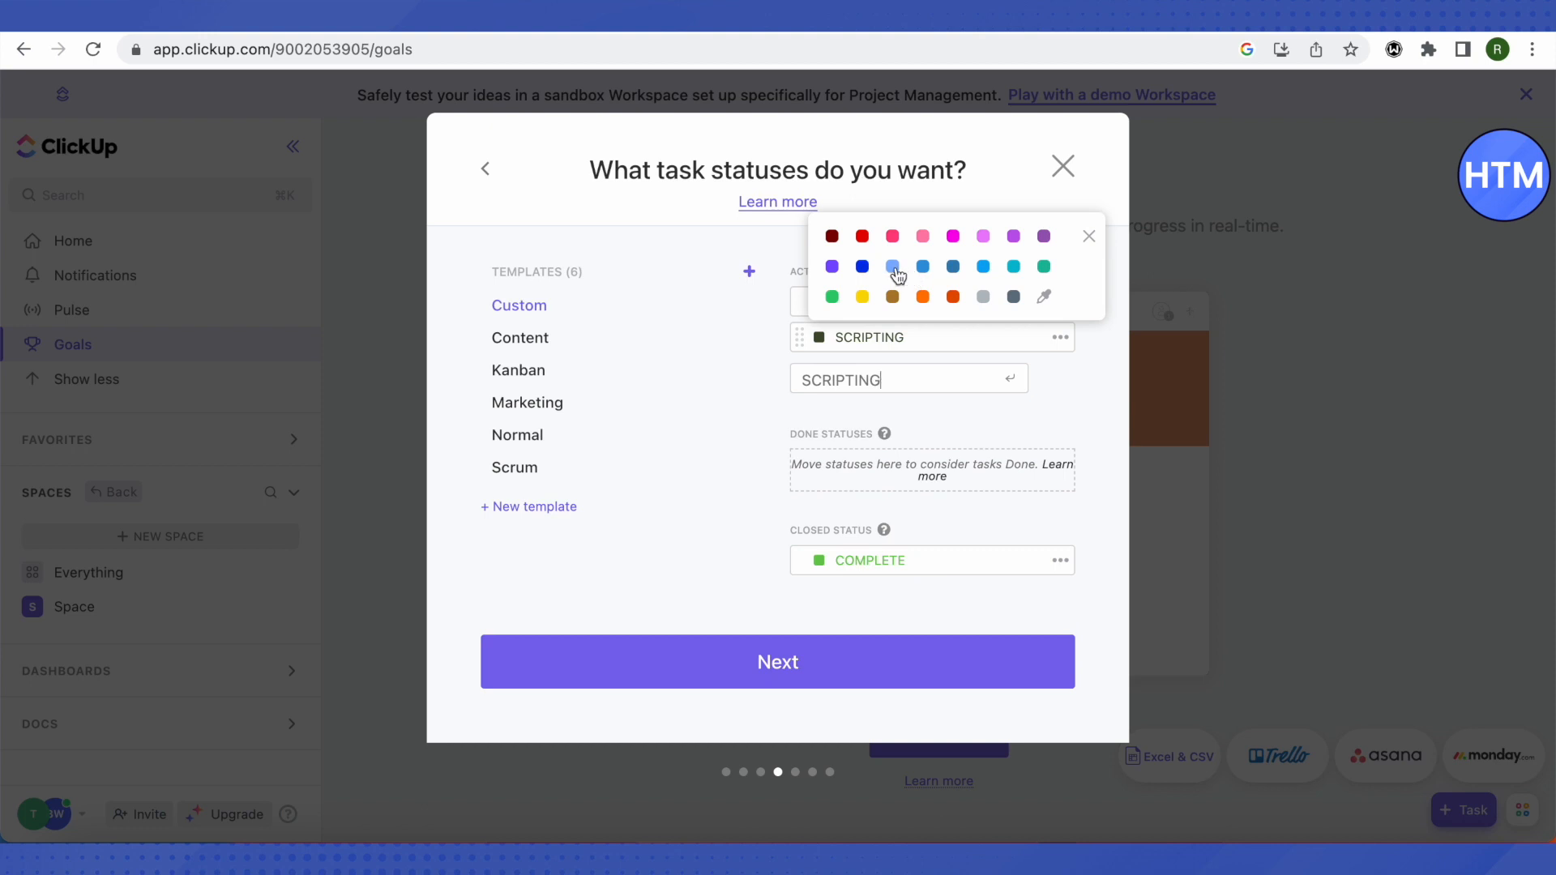
{"action": "left_click", "coordinate": [892, 266]}
Step: Add RECORDING, EDITING and PUBLISHNG as further active statuses and accept the custom status list
{"action": "left_click", "coordinate": [847, 379]}
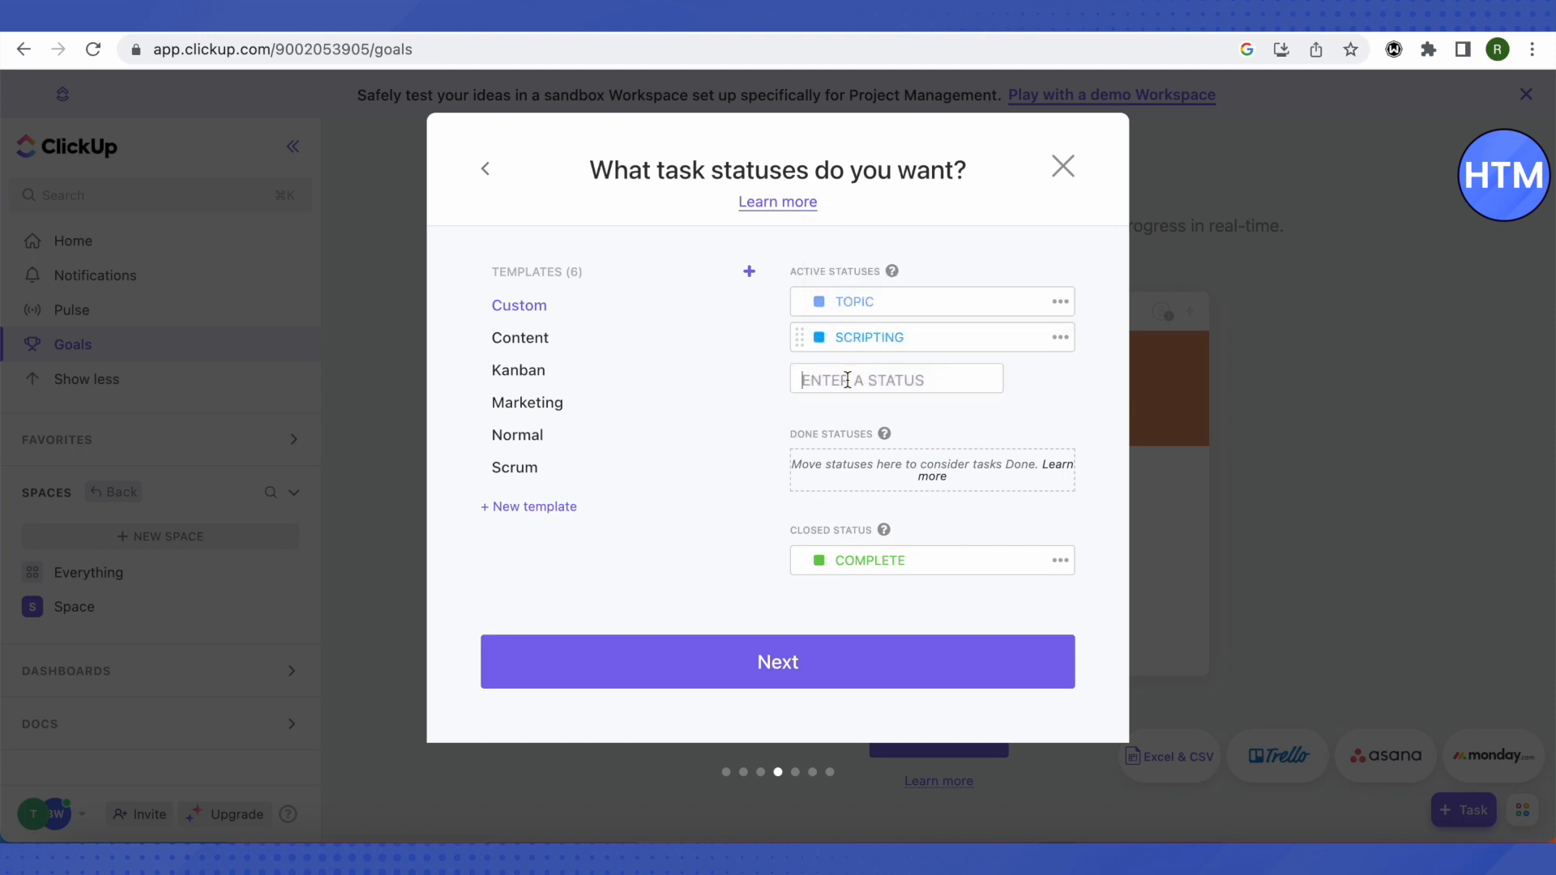
{"action": "type", "text": "RECORDING"}
{"action": "key", "text": "Return"}
{"action": "type", "text": "EDITING"}
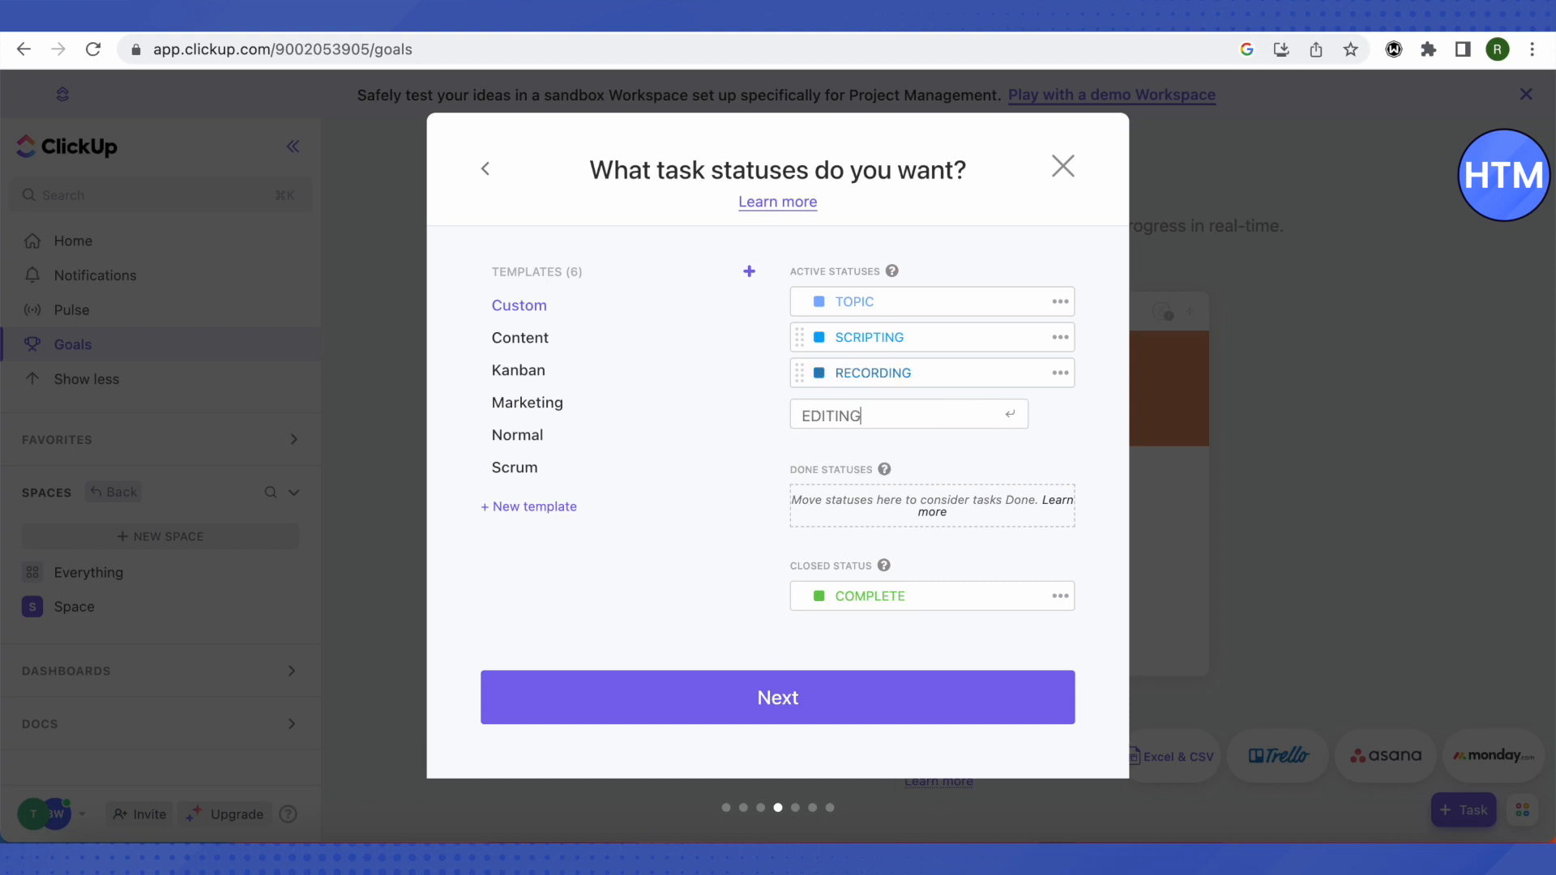
{"action": "key", "text": "Return"}
{"action": "type", "text": "P"}
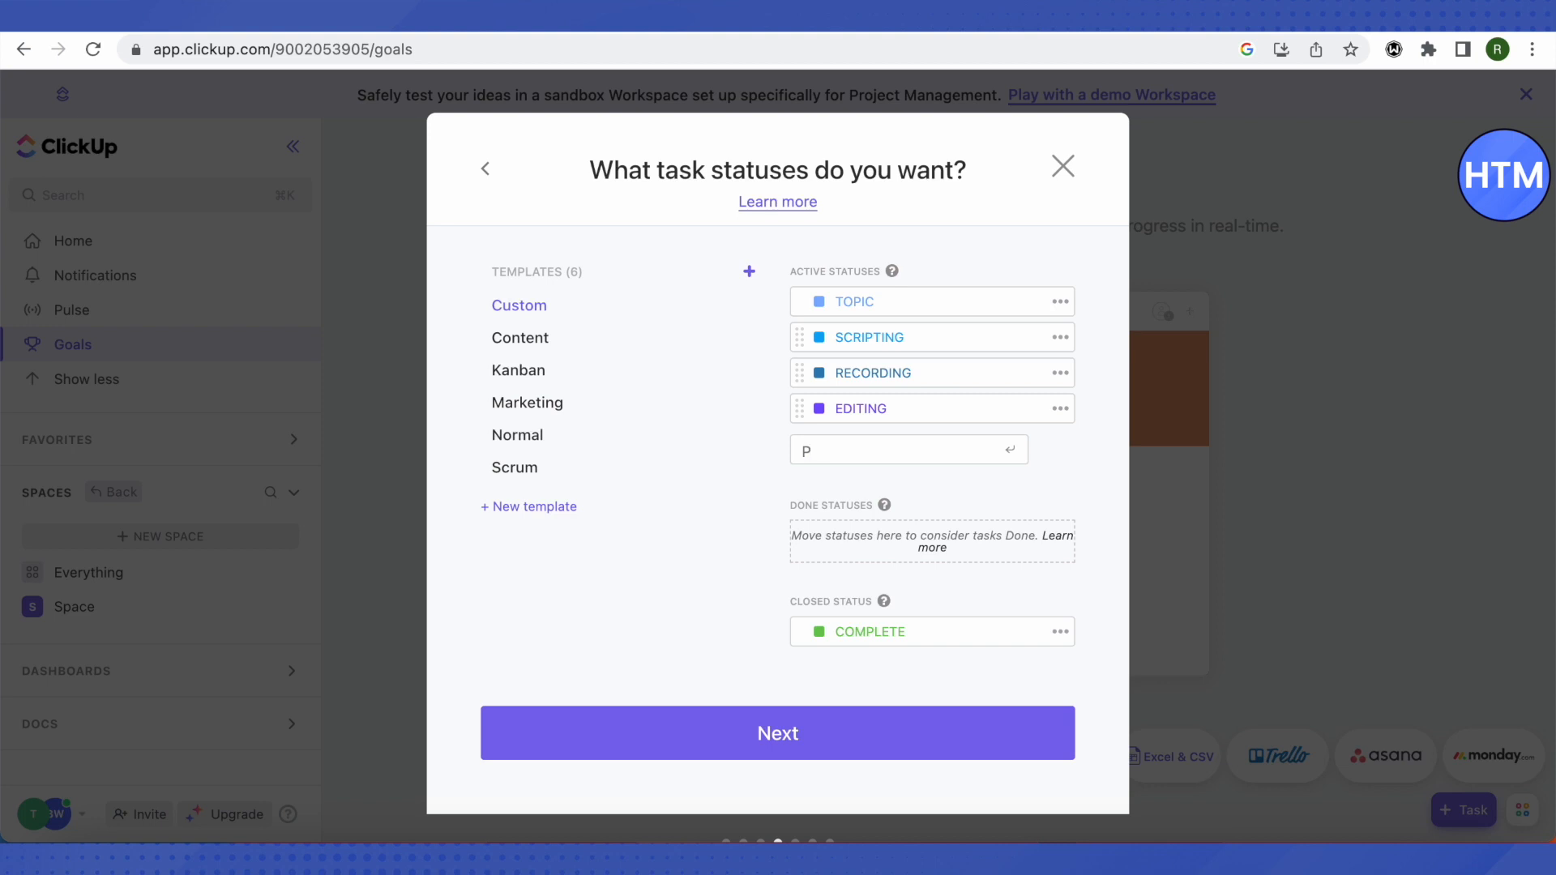
{"action": "type", "text": "UBLISHNG"}
{"action": "key", "text": "Return"}
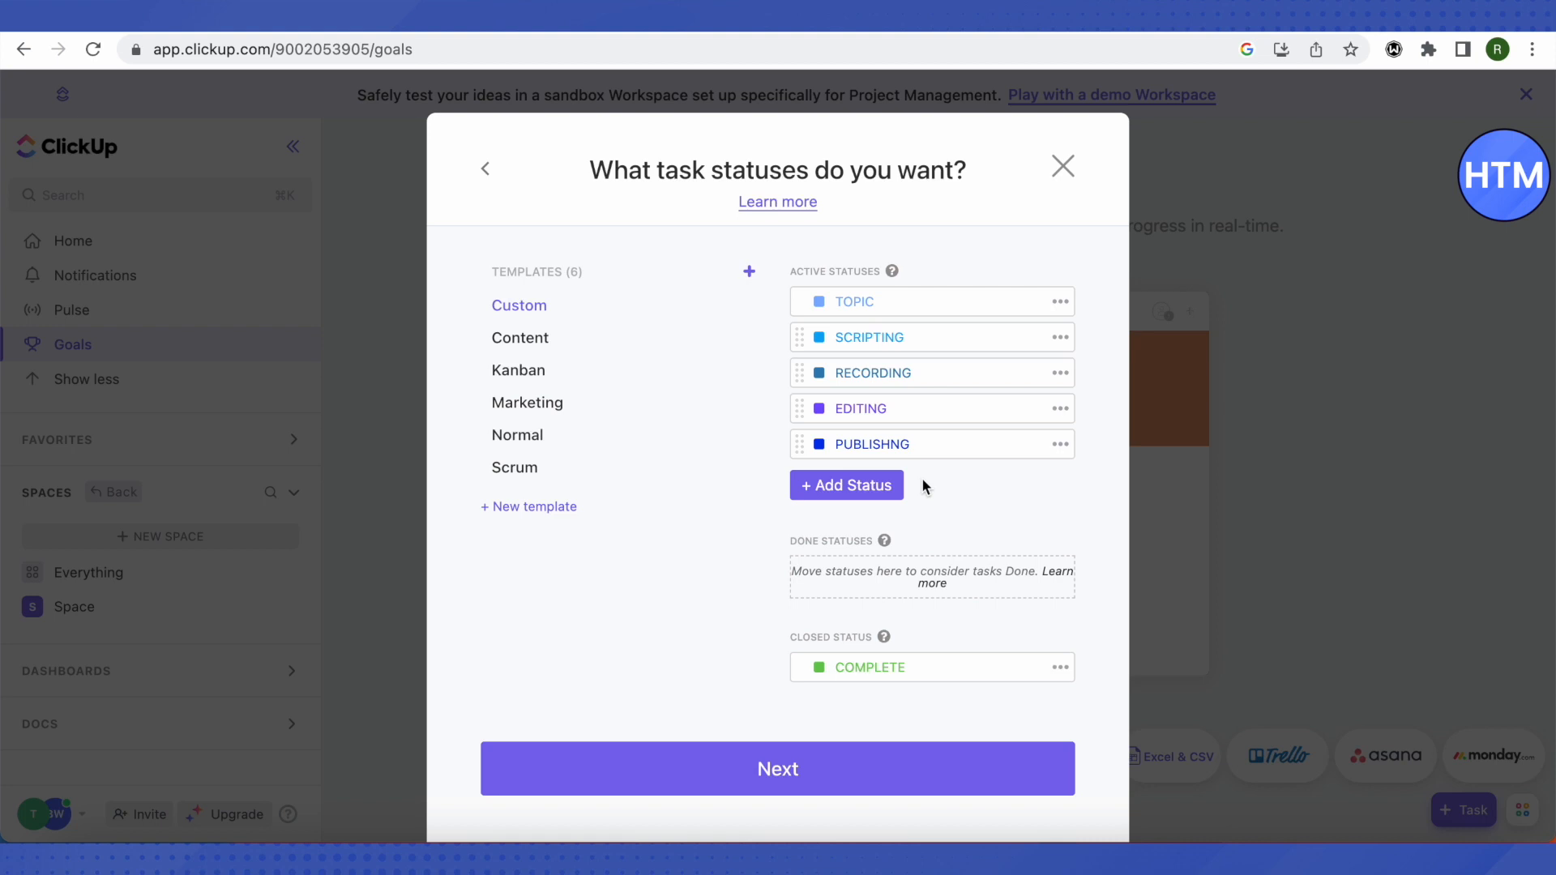
{"action": "left_click", "coordinate": [799, 783]}
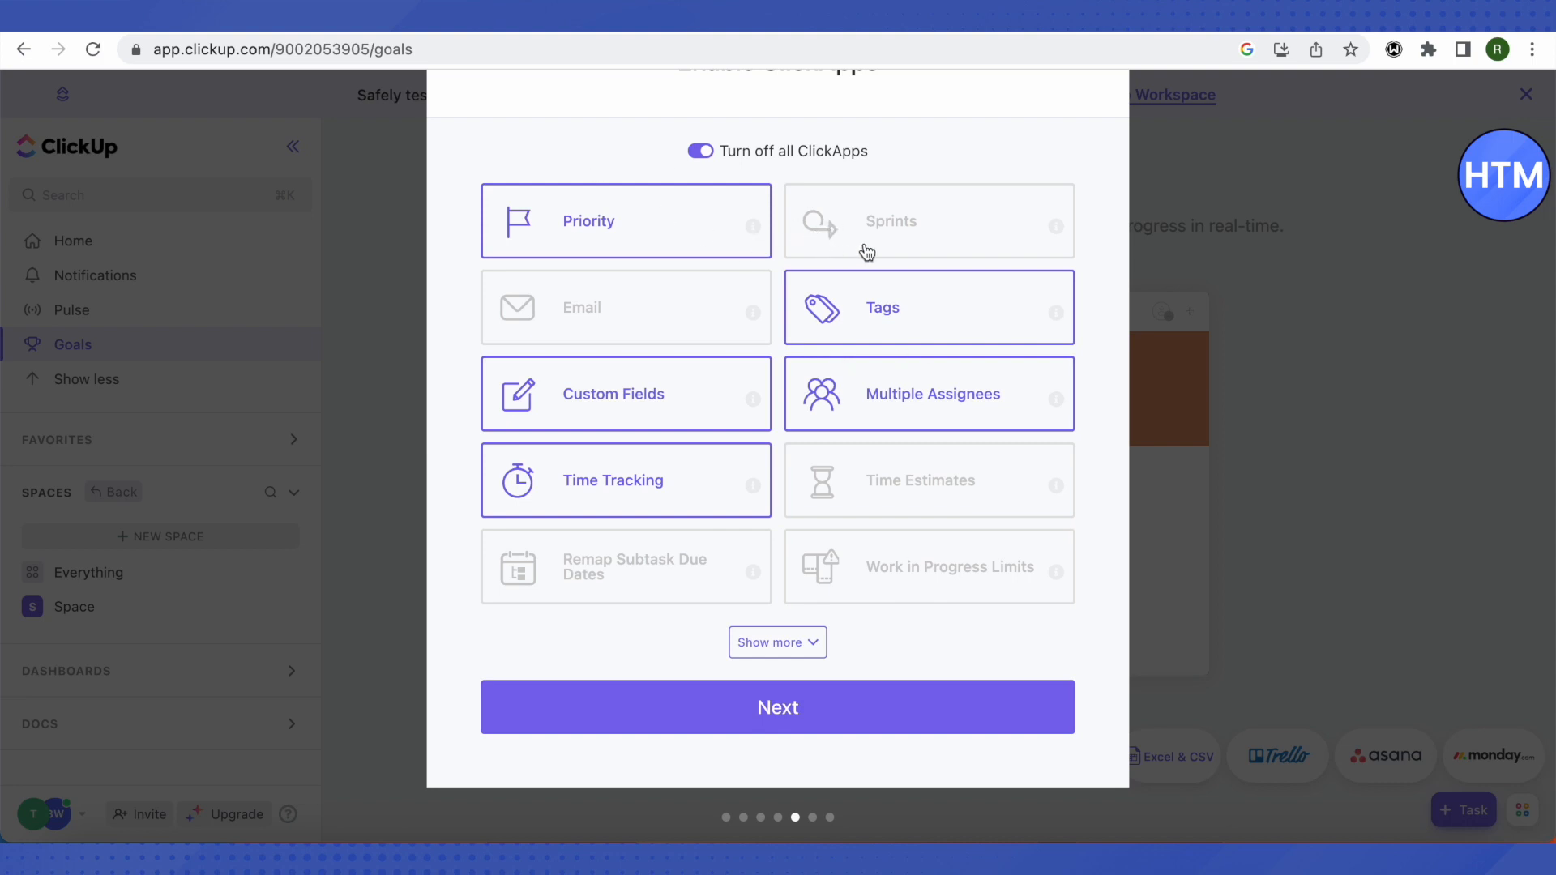
Step: Turn off the Priority, Tags, Multiple Assignees, Custom Fields and Time Tracking ClickApps for the Space
{"action": "mouse_move", "coordinate": [729, 239]}
{"action": "left_click", "coordinate": [654, 246]}
{"action": "left_click", "coordinate": [882, 335]}
{"action": "left_click", "coordinate": [878, 409]}
{"action": "left_click", "coordinate": [694, 421]}
{"action": "left_click", "coordinate": [700, 475]}
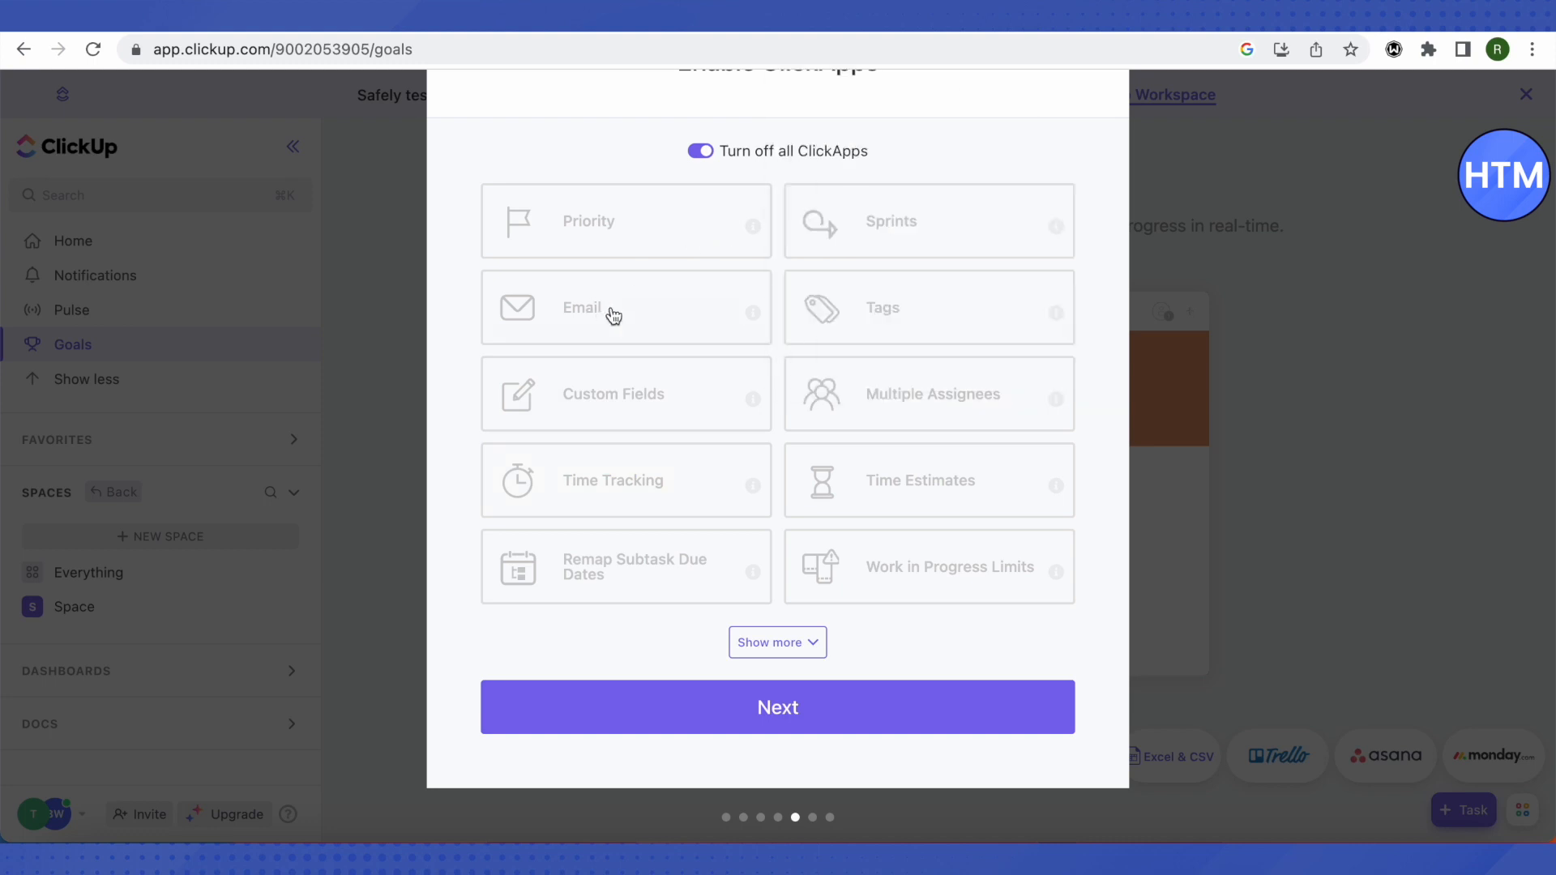
Step: Enable the Priority, Email, Tags and Multiple Assignees ClickApps for the Space
{"action": "left_click", "coordinate": [653, 239]}
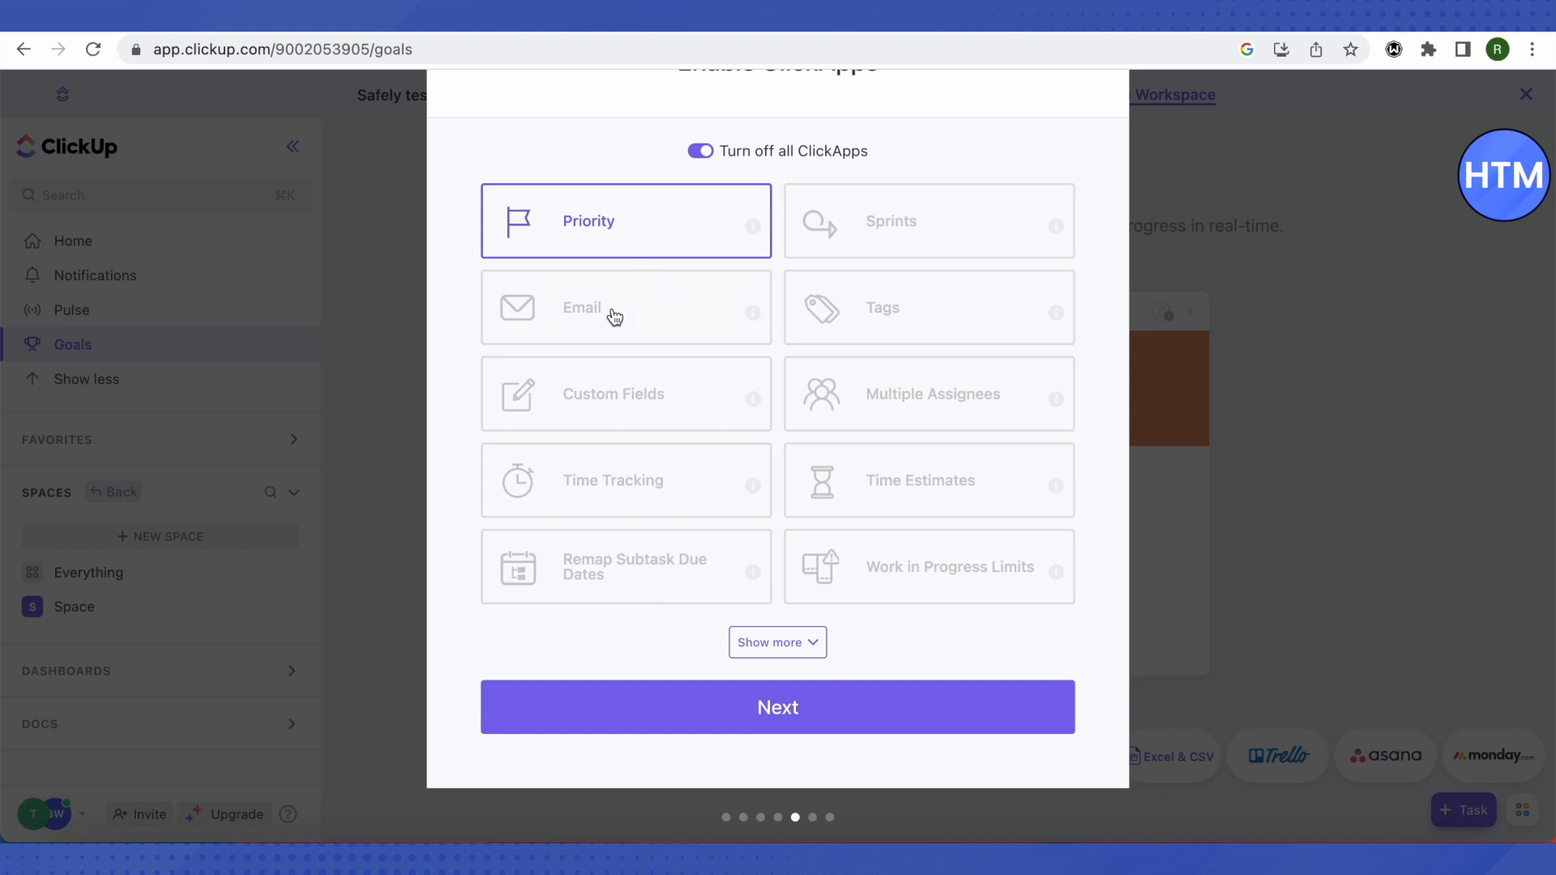
{"action": "left_click", "coordinate": [719, 332]}
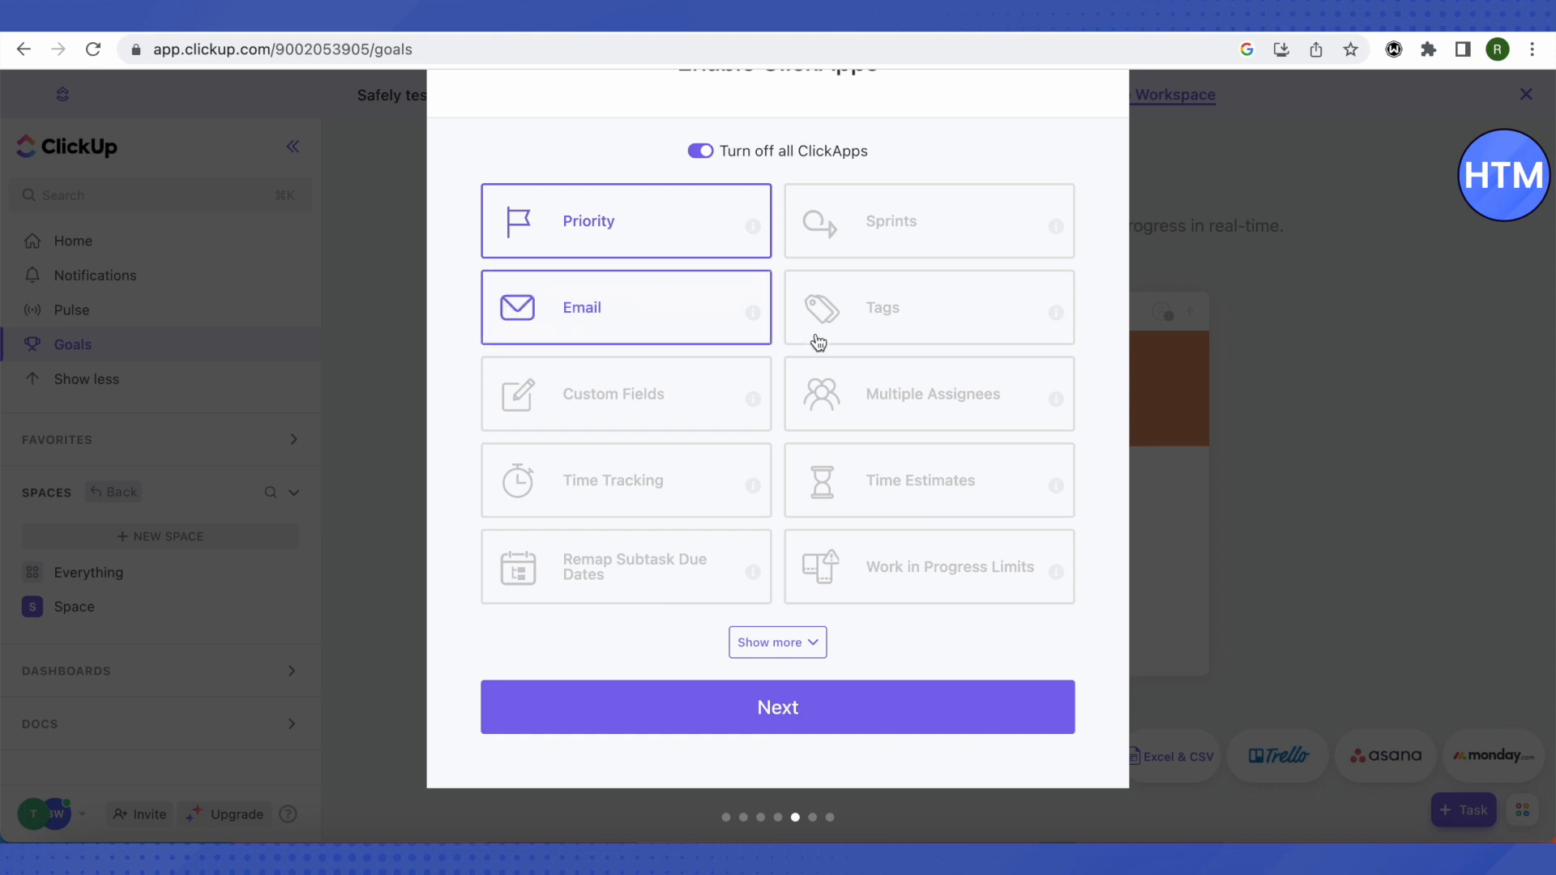
{"action": "left_click", "coordinate": [892, 337]}
{"action": "left_click", "coordinate": [905, 401]}
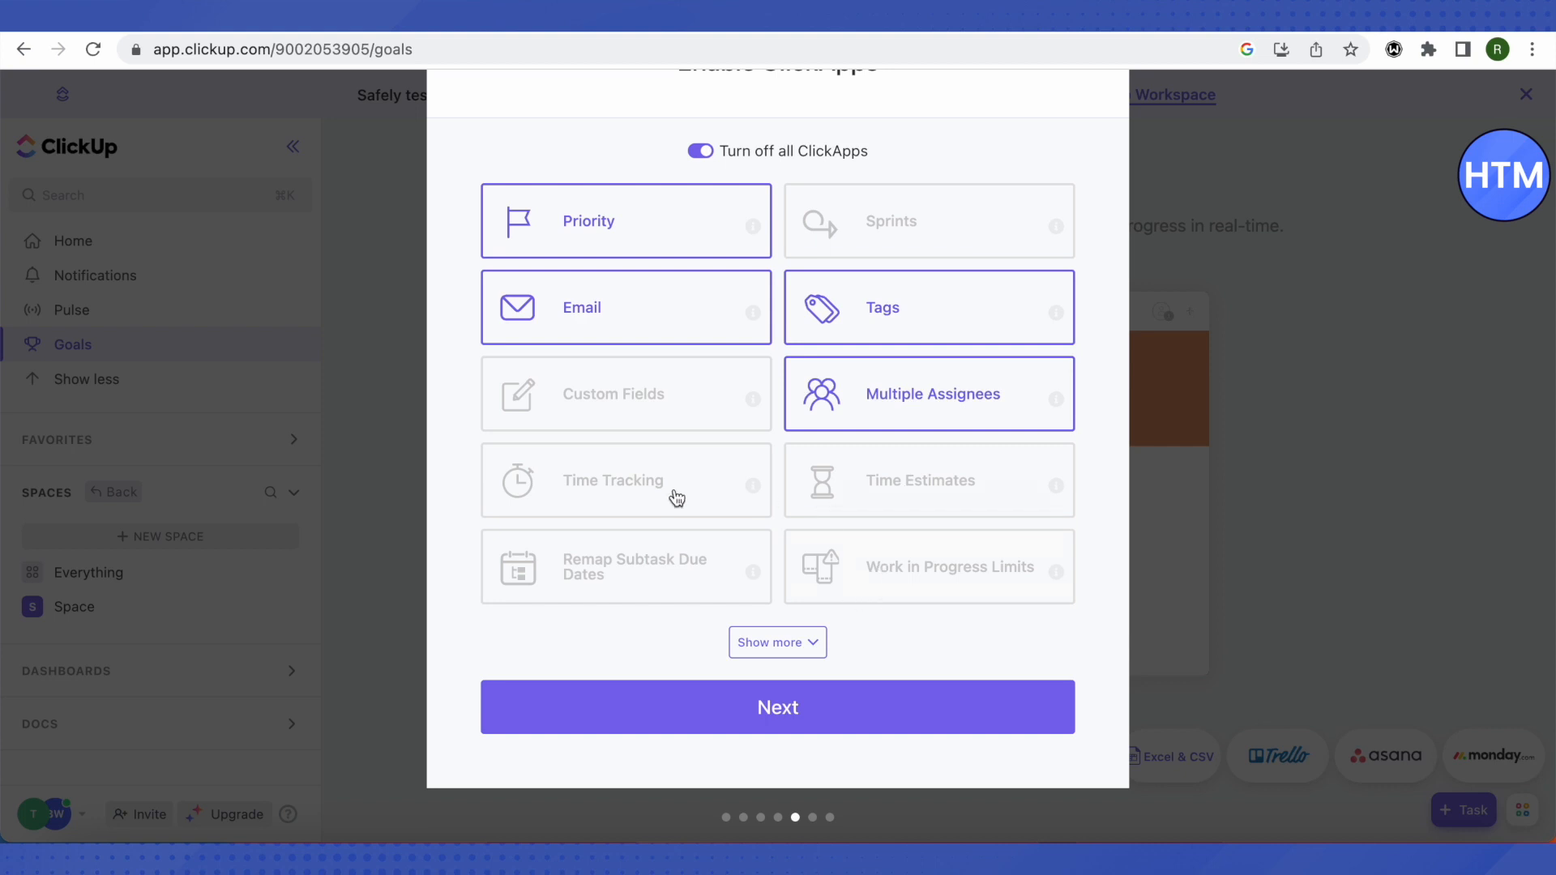
Step: Enable Time Tracking, turn off Incomplete Warning and Dependency Warning in the full ClickApps list, and accept the selection
{"action": "left_click", "coordinate": [736, 644]}
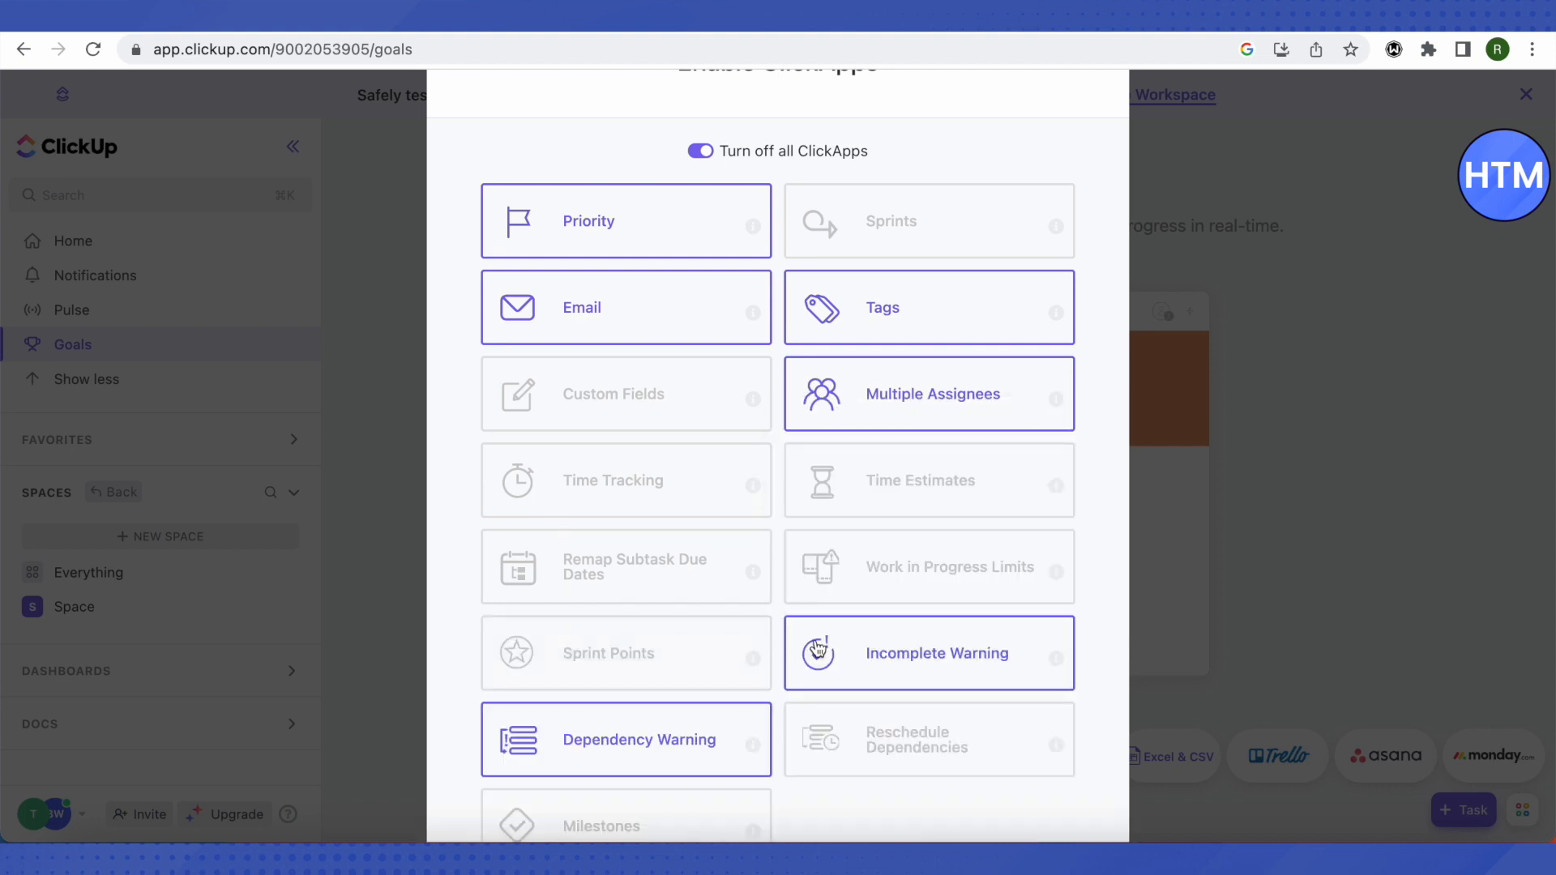
{"action": "scroll", "coordinate": [608, 583], "scroll_direction": "down", "scroll_amount": 3}
{"action": "left_click", "coordinate": [664, 562]}
{"action": "left_click", "coordinate": [900, 478]}
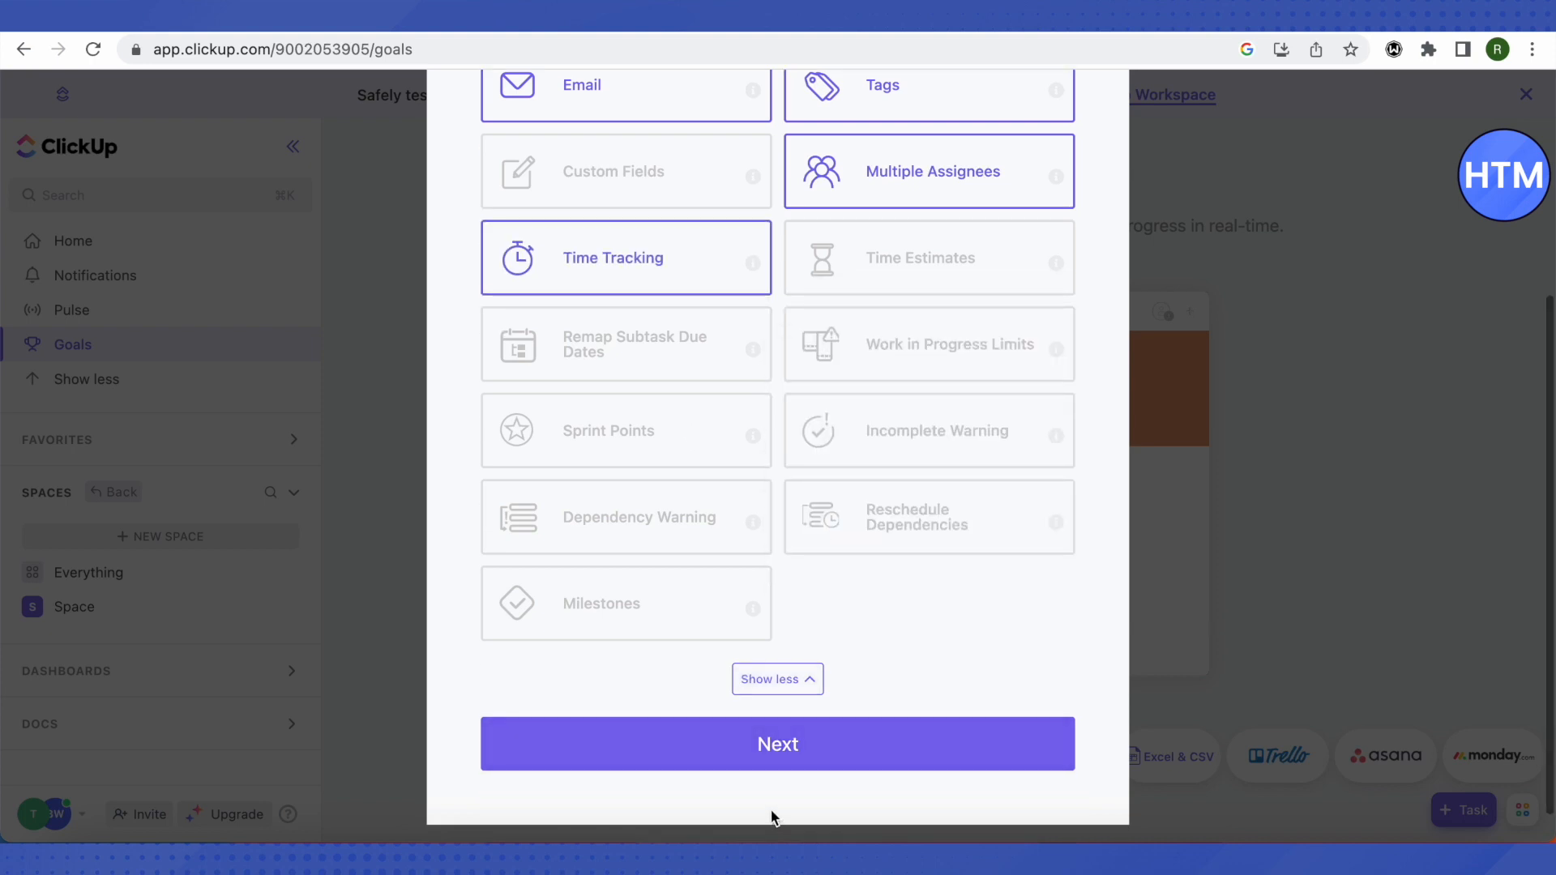
{"action": "left_click", "coordinate": [810, 760]}
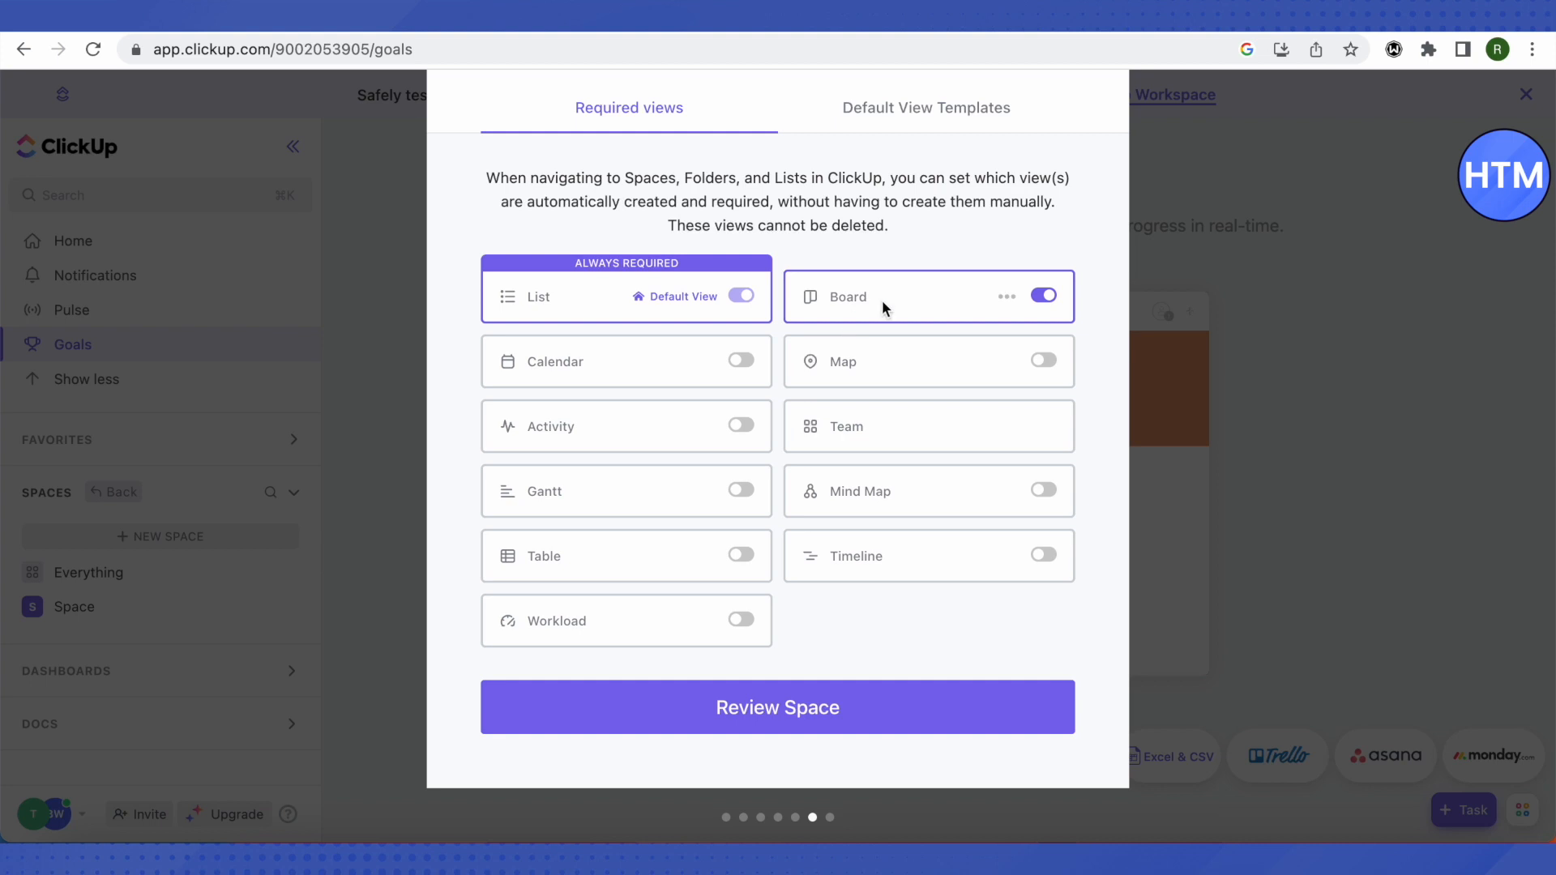
Step: Enable Calendar and Map as required views for the Space
{"action": "left_click", "coordinate": [740, 361]}
{"action": "left_click", "coordinate": [1050, 364]}
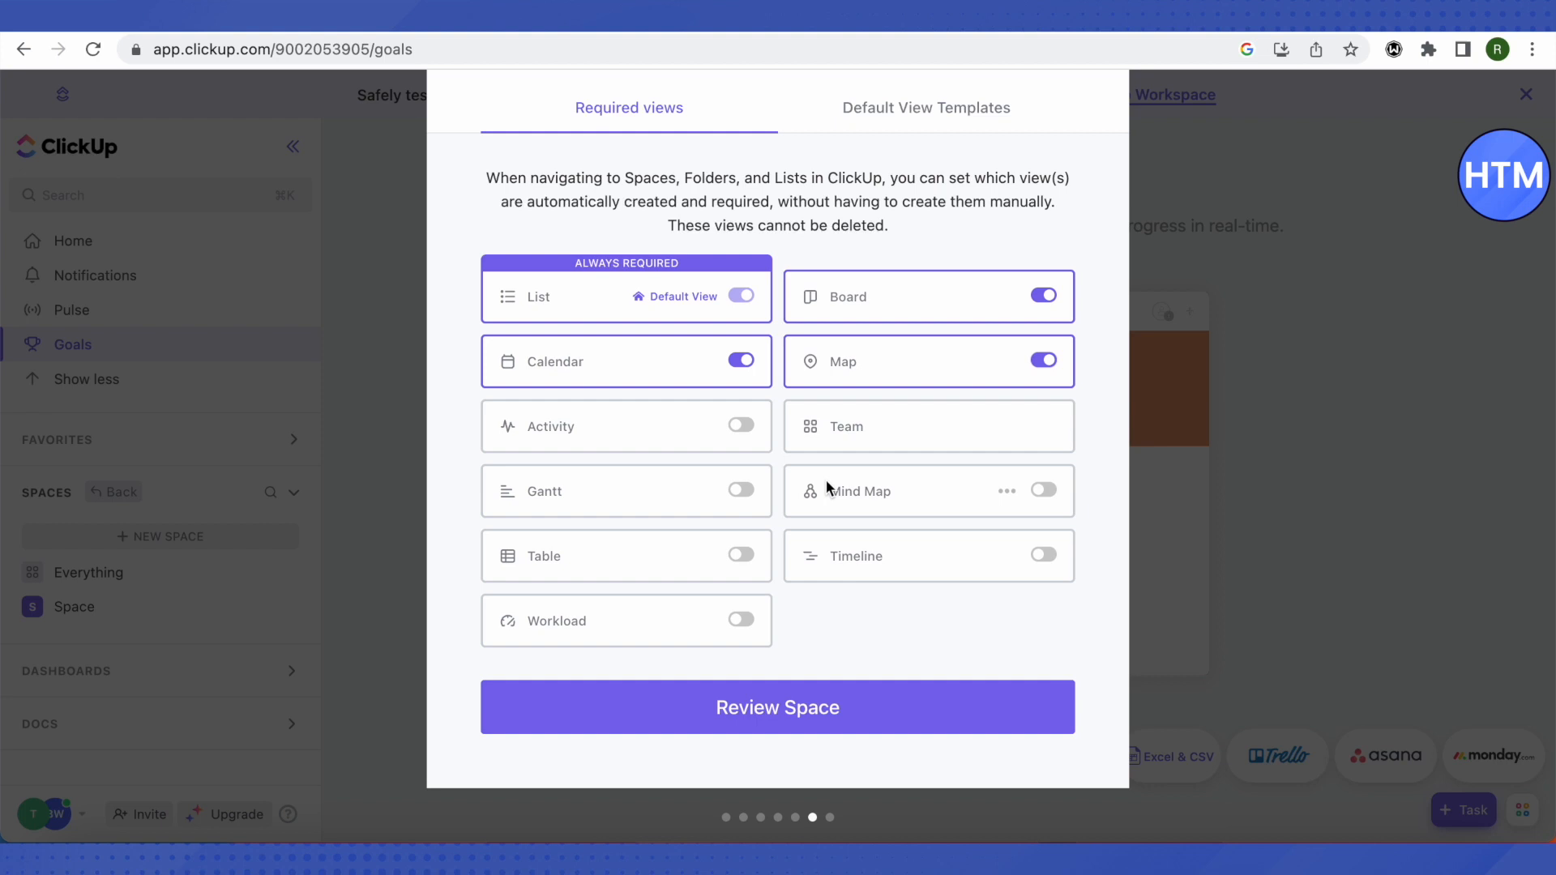
Step: Make Board the default view, review the settings and create the YOUTUBE Space
{"action": "left_click", "coordinate": [1006, 296]}
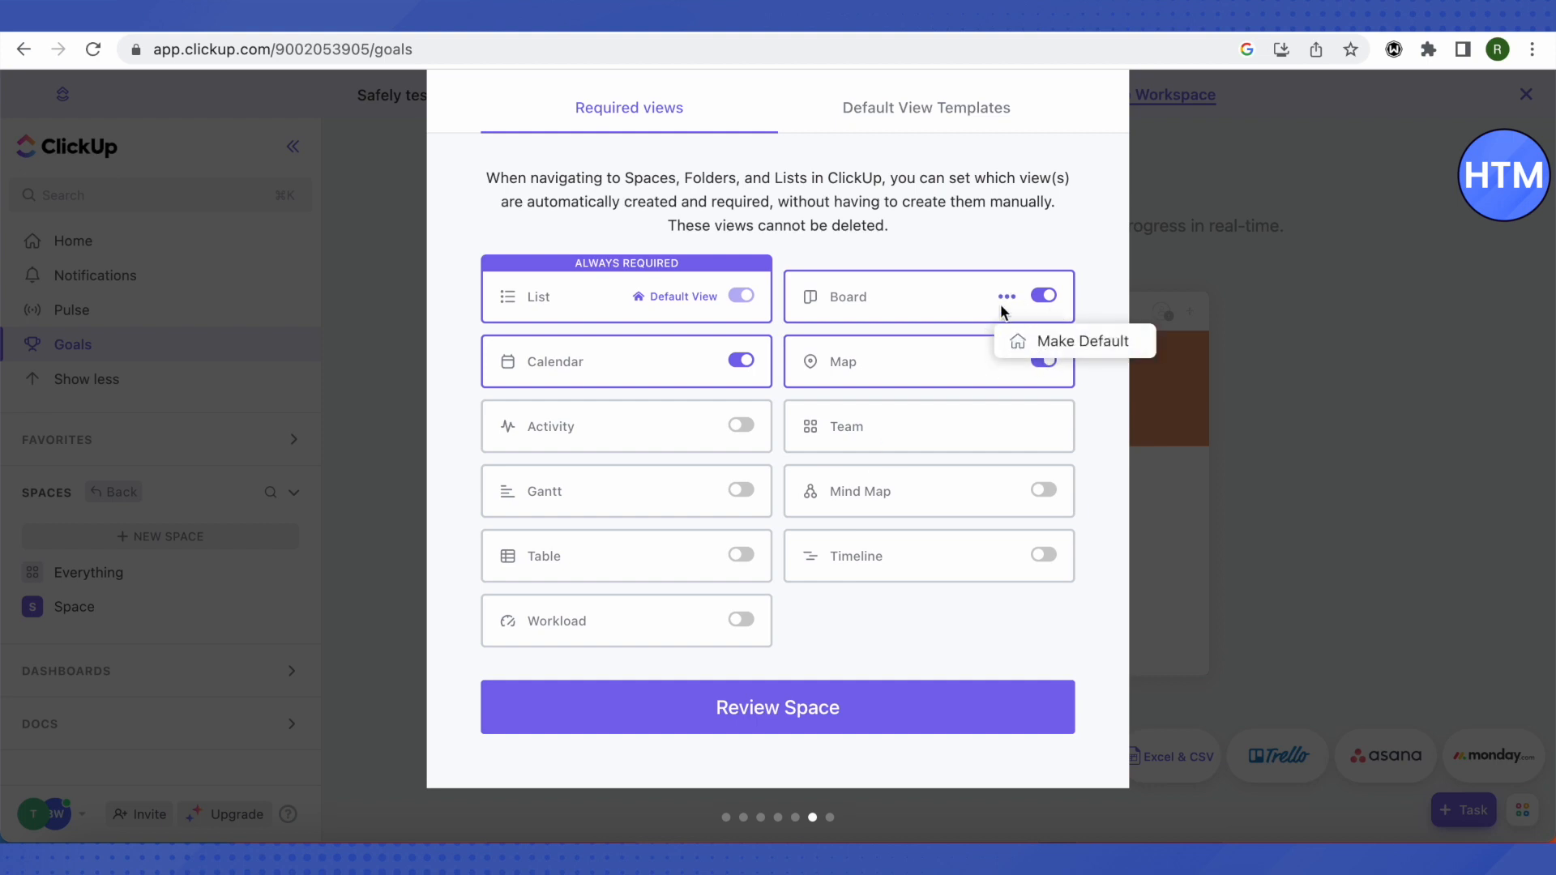
{"action": "left_click", "coordinate": [1023, 341]}
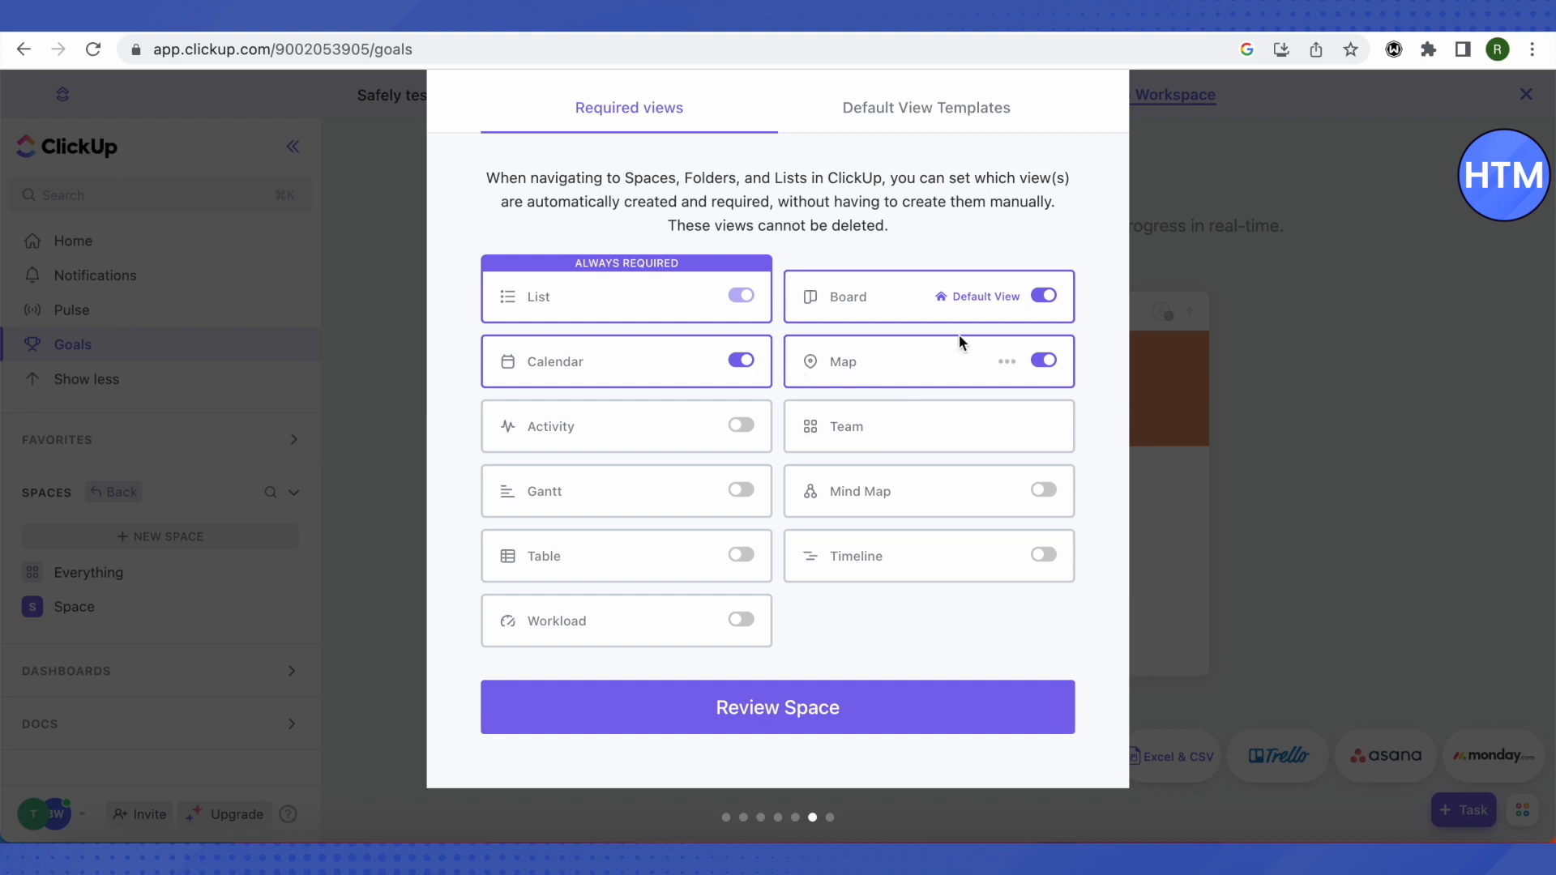
{"action": "left_click", "coordinate": [783, 736]}
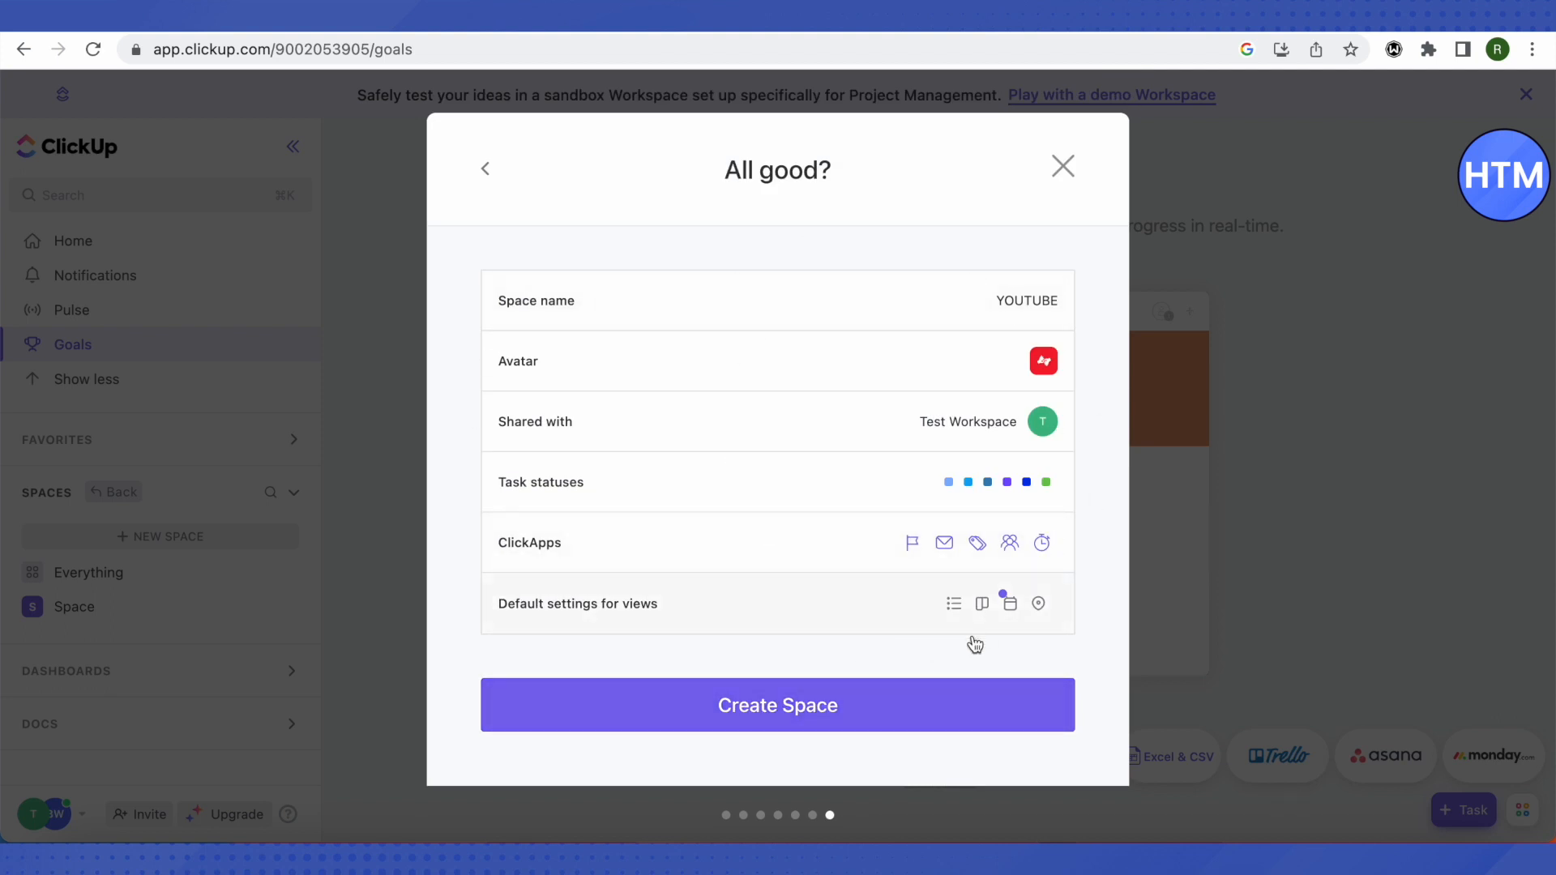
{"action": "left_click", "coordinate": [749, 721]}
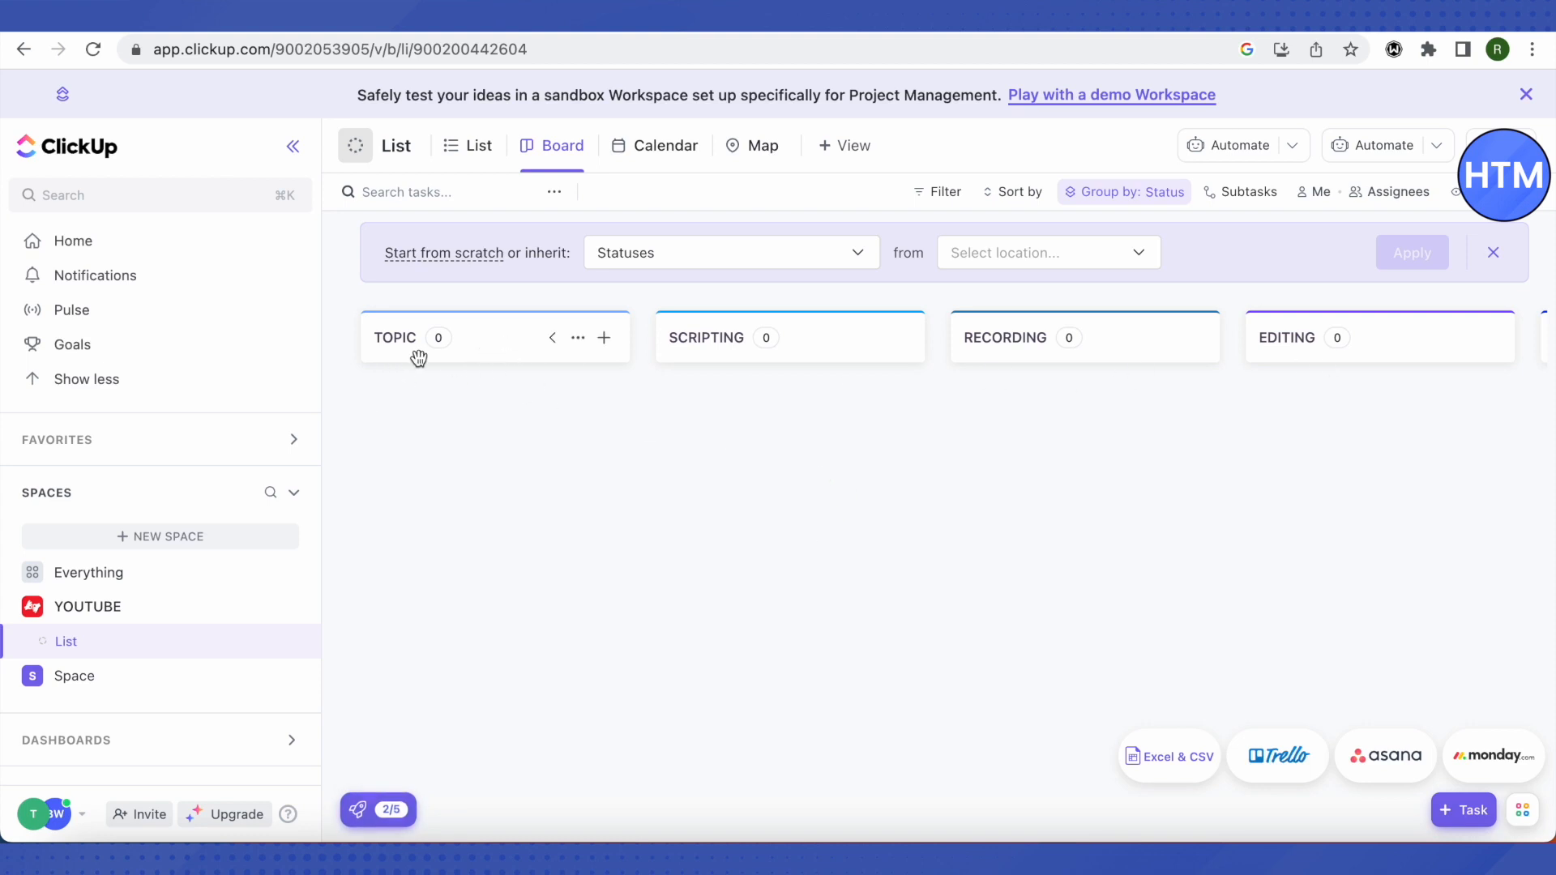
Step: Add a task named CRYPTO under the TOPIC status on the YOUTUBE Space's board
{"action": "scroll", "coordinate": [1394, 369], "scroll_direction": "right", "scroll_amount": 4}
{"action": "scroll", "coordinate": [1384, 359], "scroll_direction": "right", "scroll_amount": 6}
{"action": "scroll", "coordinate": [887, 373], "scroll_direction": "left", "scroll_amount": 10}
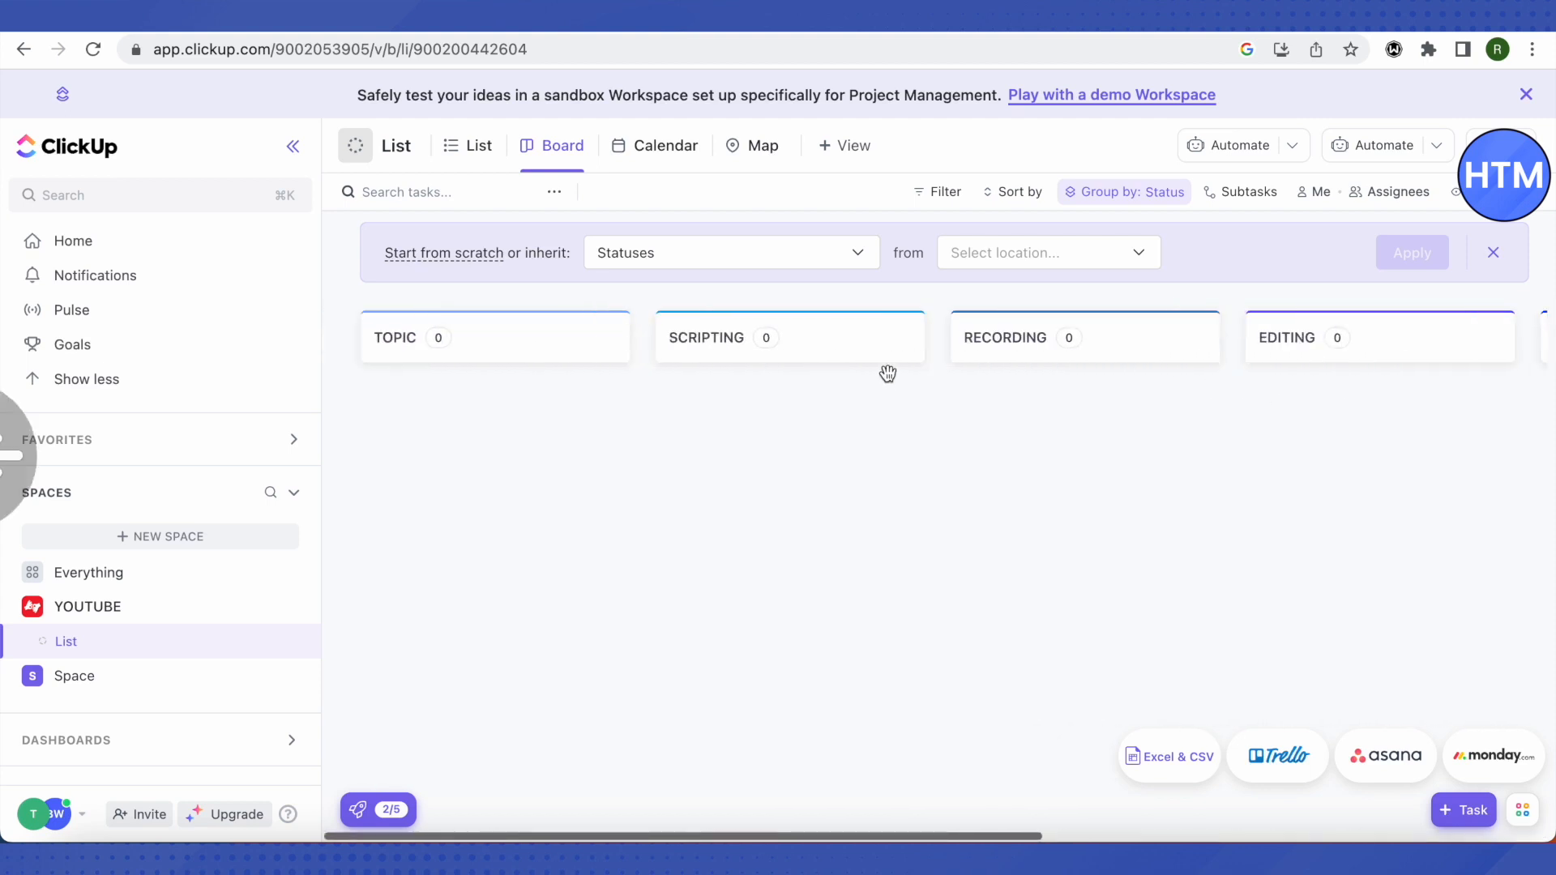
{"action": "scroll", "coordinate": [887, 374], "scroll_direction": "left", "scroll_amount": 5}
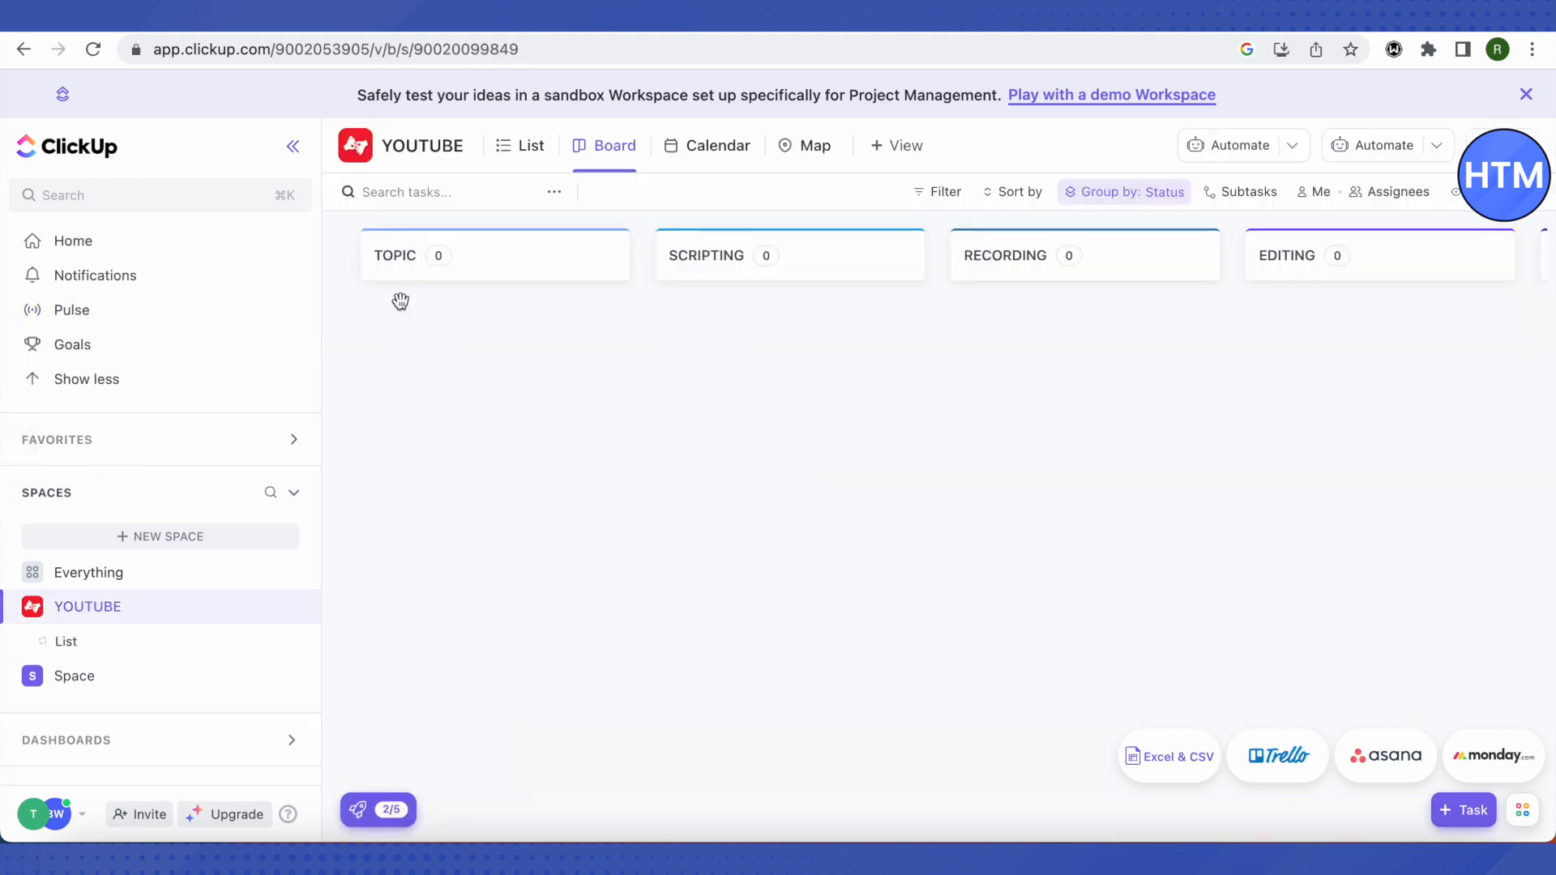
{"action": "left_click", "coordinate": [415, 339]}
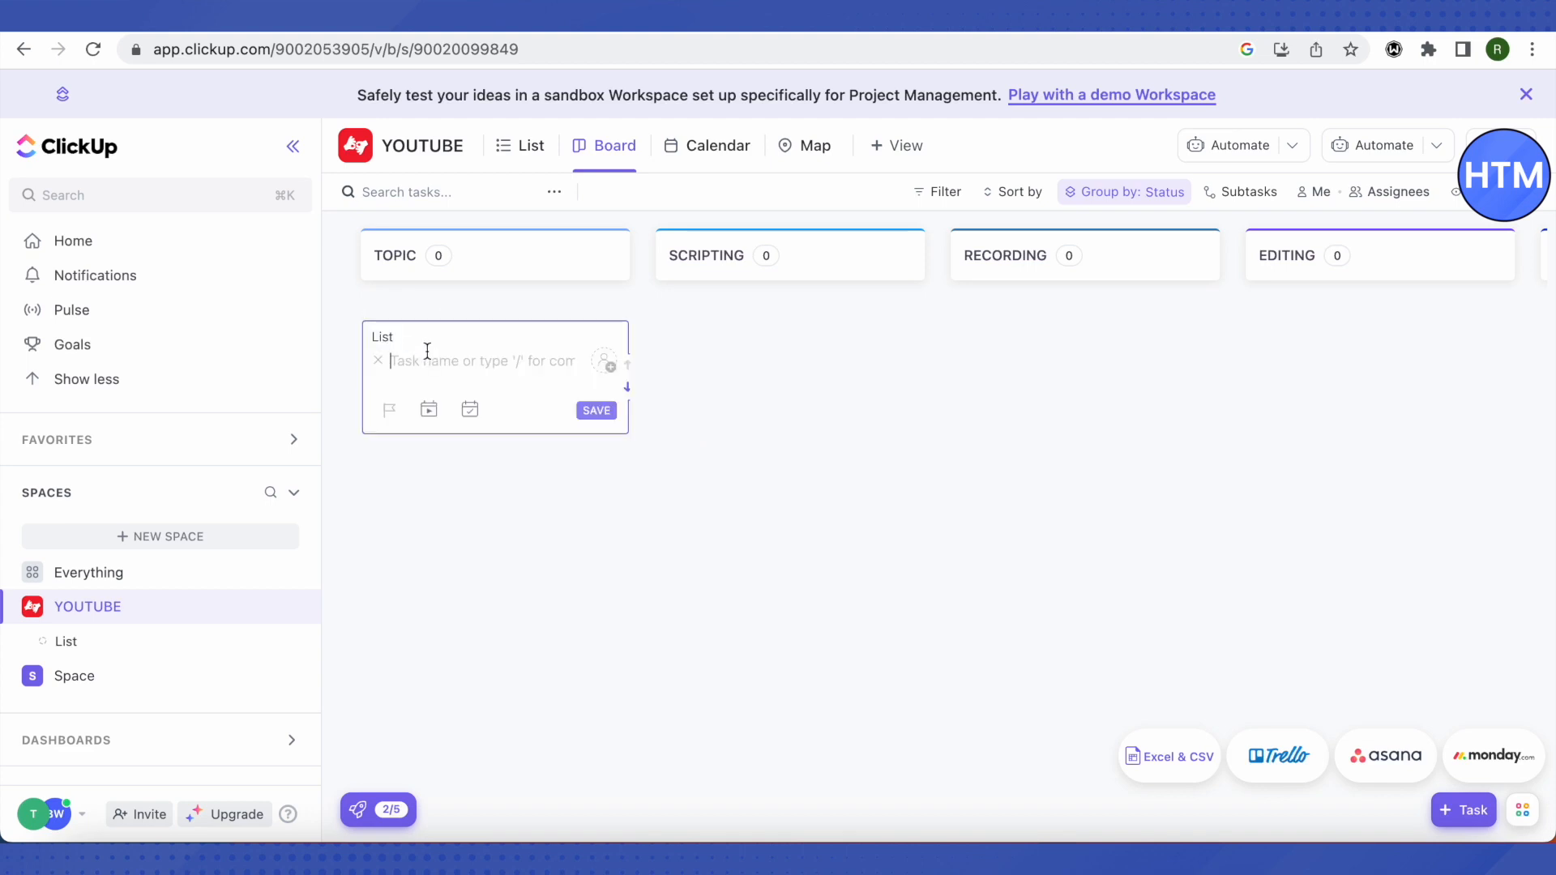
{"action": "type", "text": "CRYPTO"}
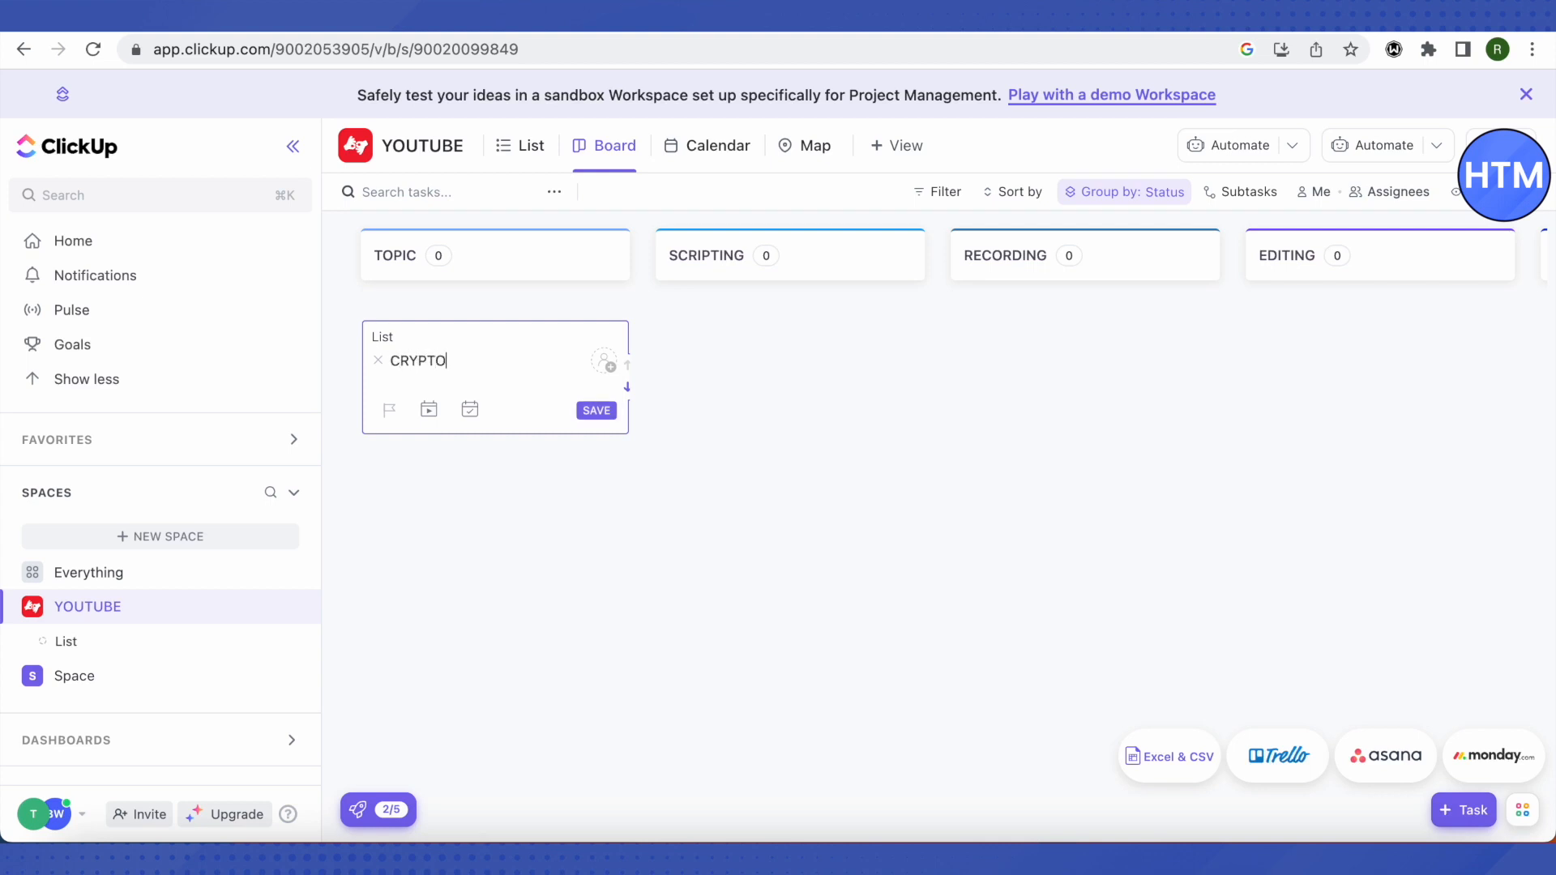
{"action": "key", "text": "Return"}
{"action": "left_click", "coordinate": [787, 440]}
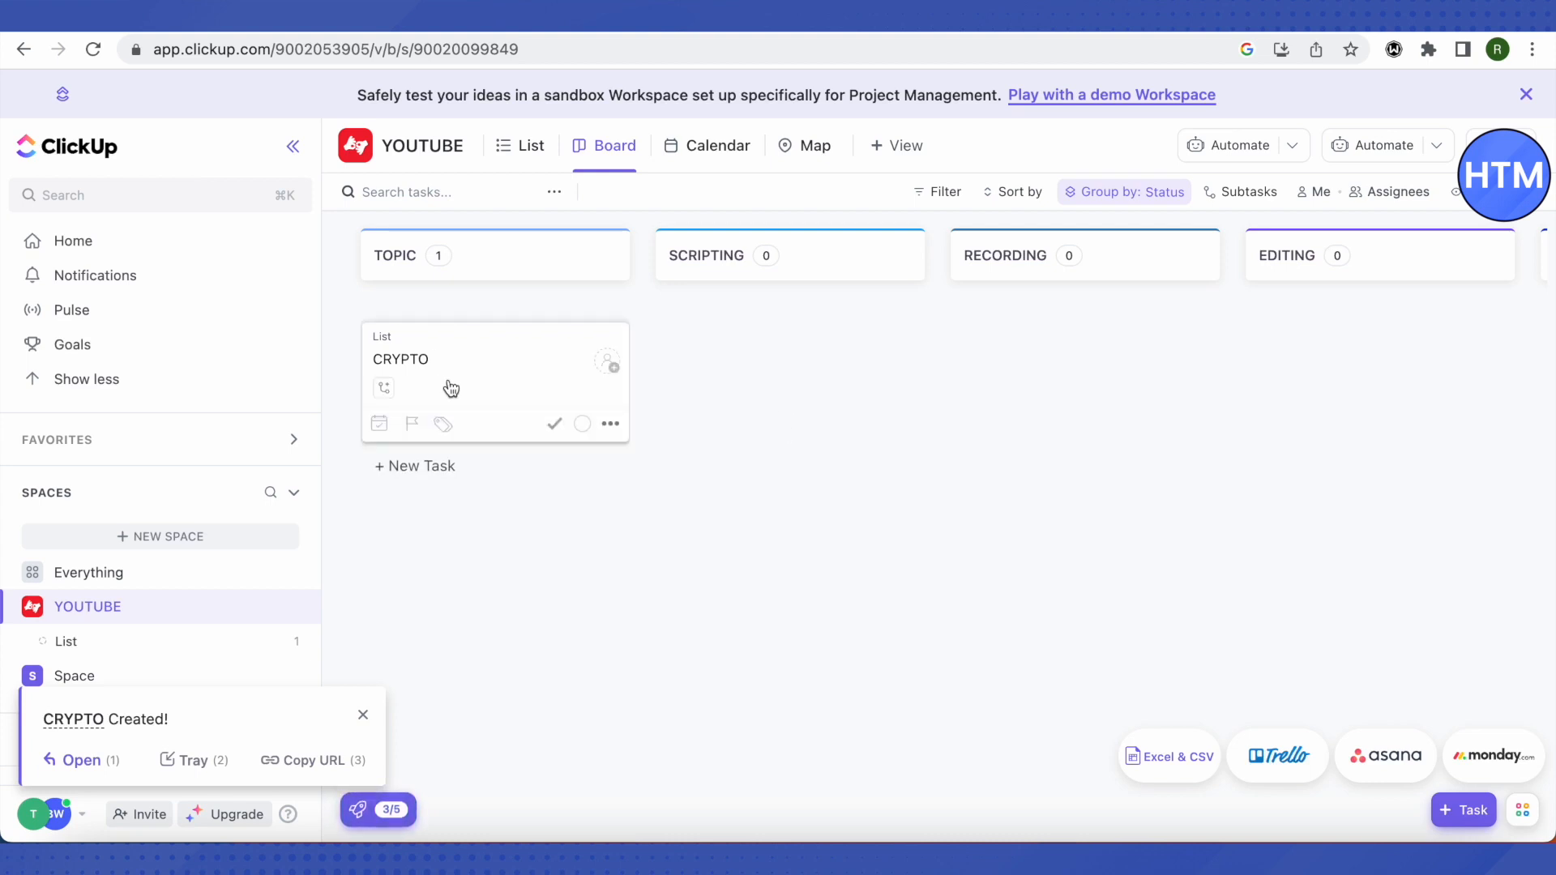
Step: Add a second task named Banking under TOPIC, and move the CRYPTO task to SCRIPTING
{"action": "left_click", "coordinate": [418, 456]}
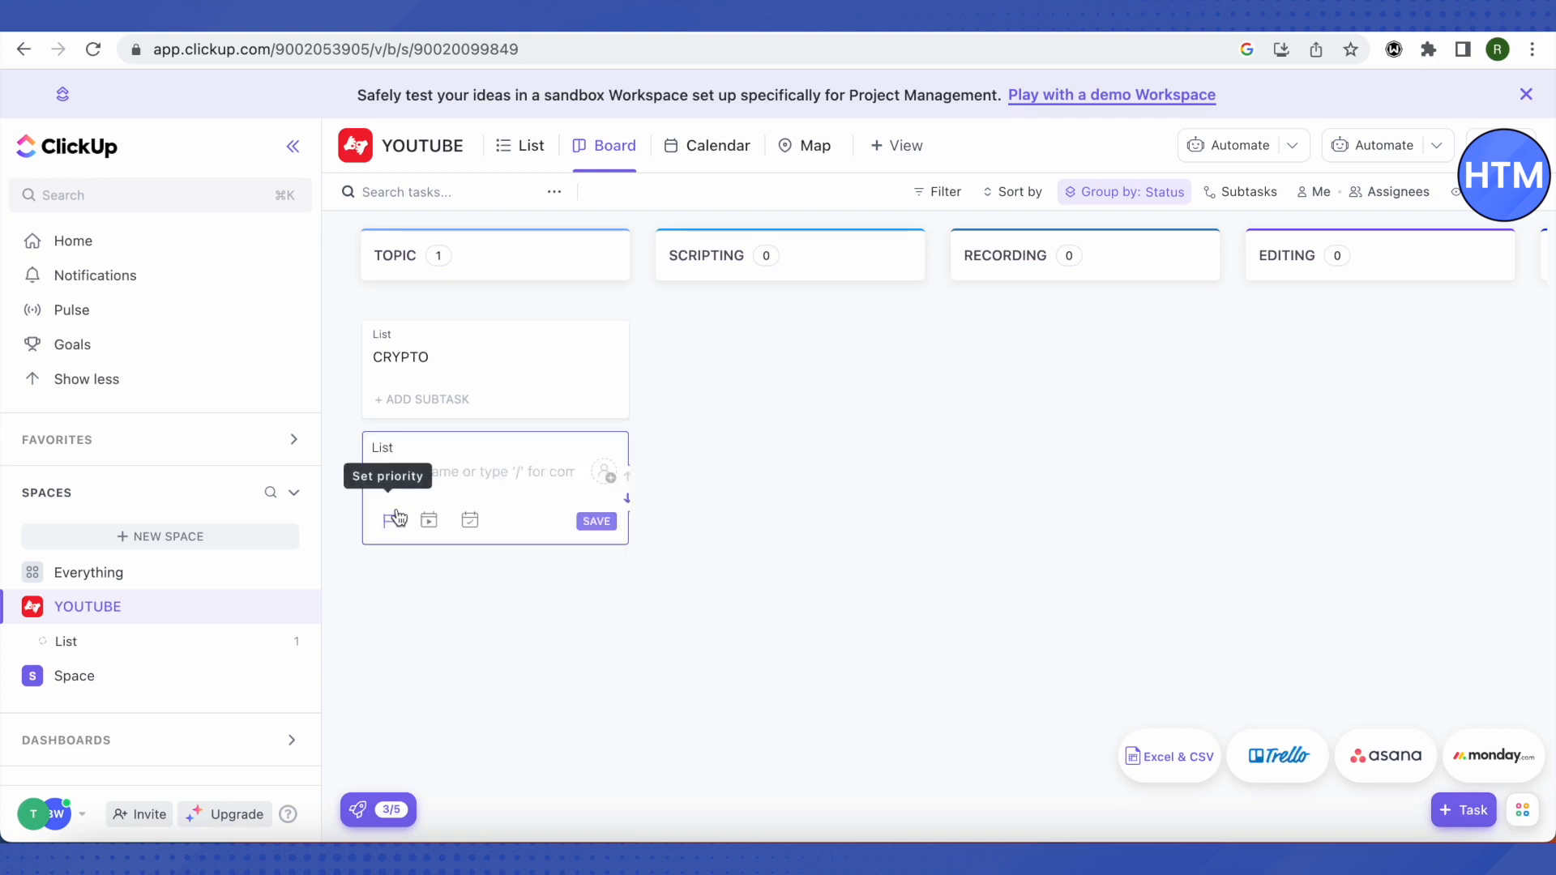
{"action": "type", "text": "Banking"}
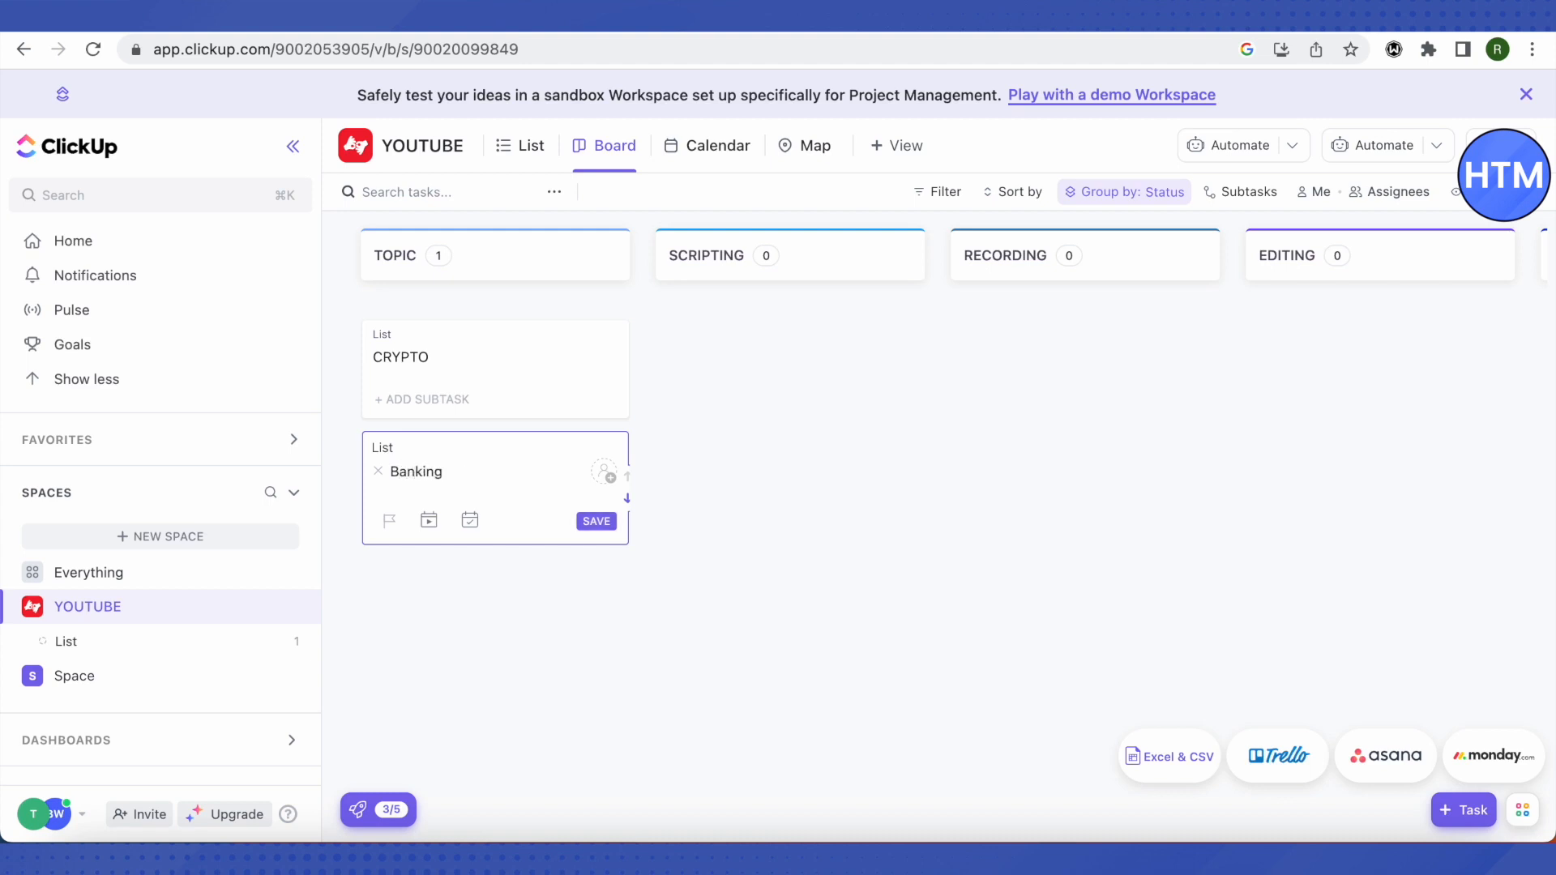
{"action": "key", "text": "Return"}
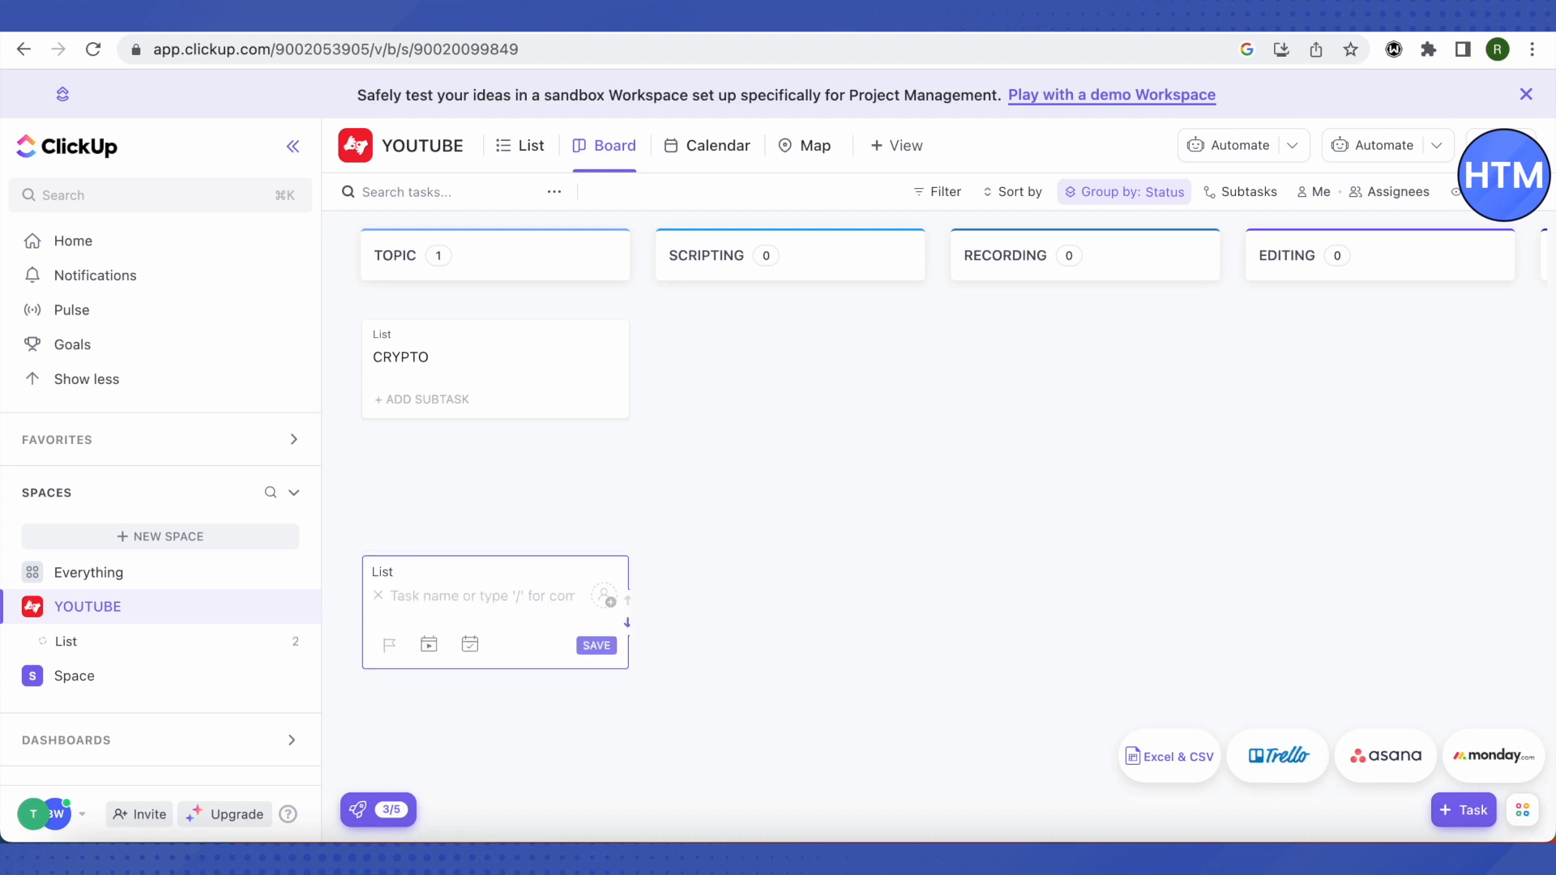
{"action": "left_click", "coordinate": [833, 512]}
{"action": "mouse_move", "coordinate": [459, 372]}
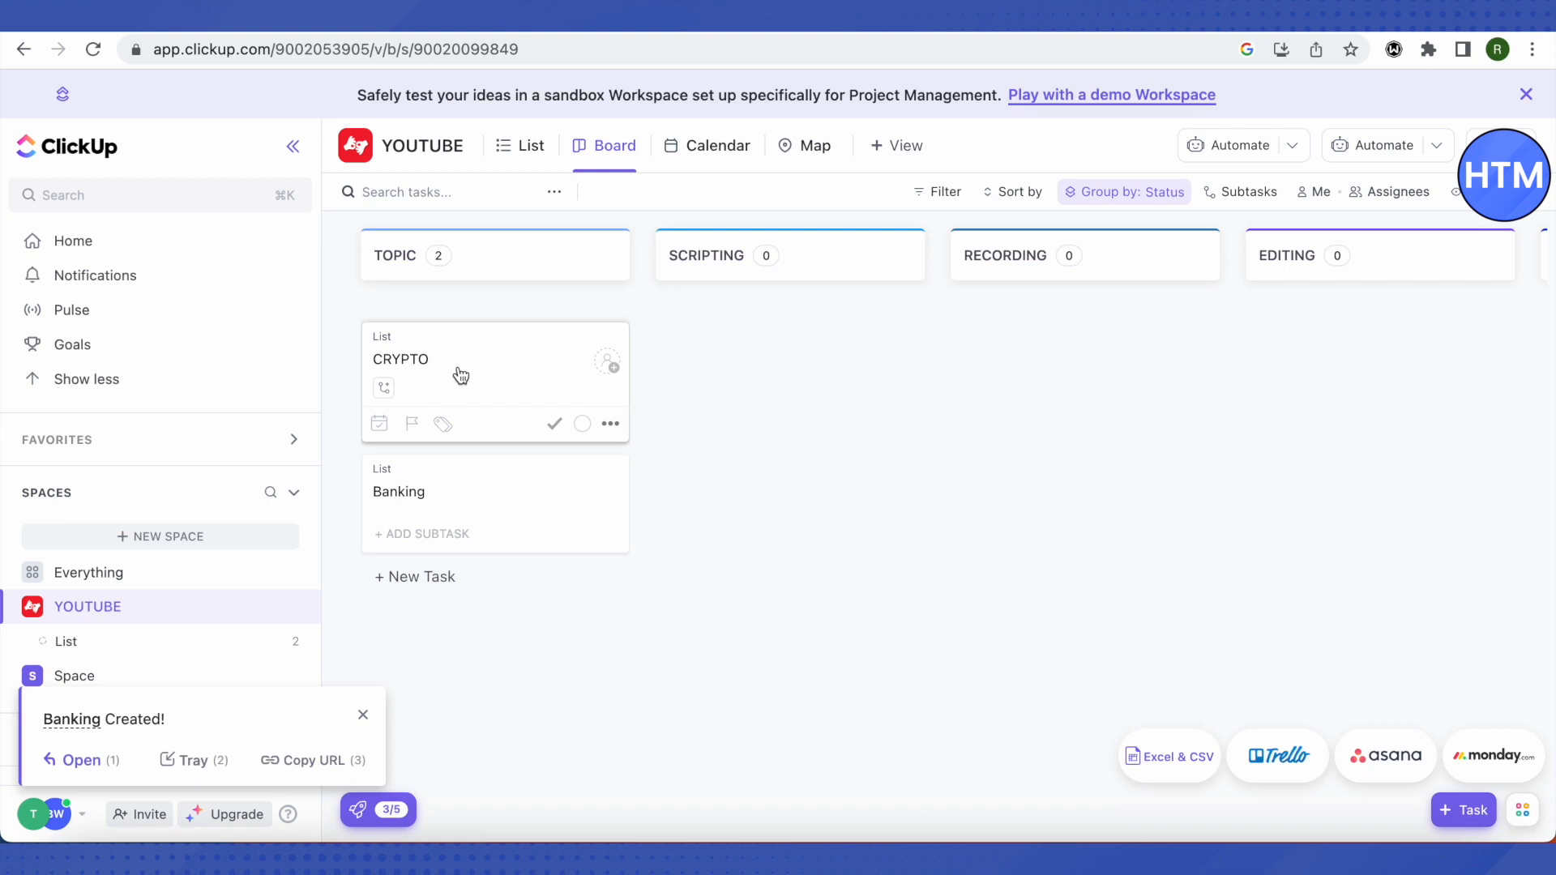
{"action": "left_click_drag", "start_coordinate": [451, 368], "coordinate": [757, 347]}
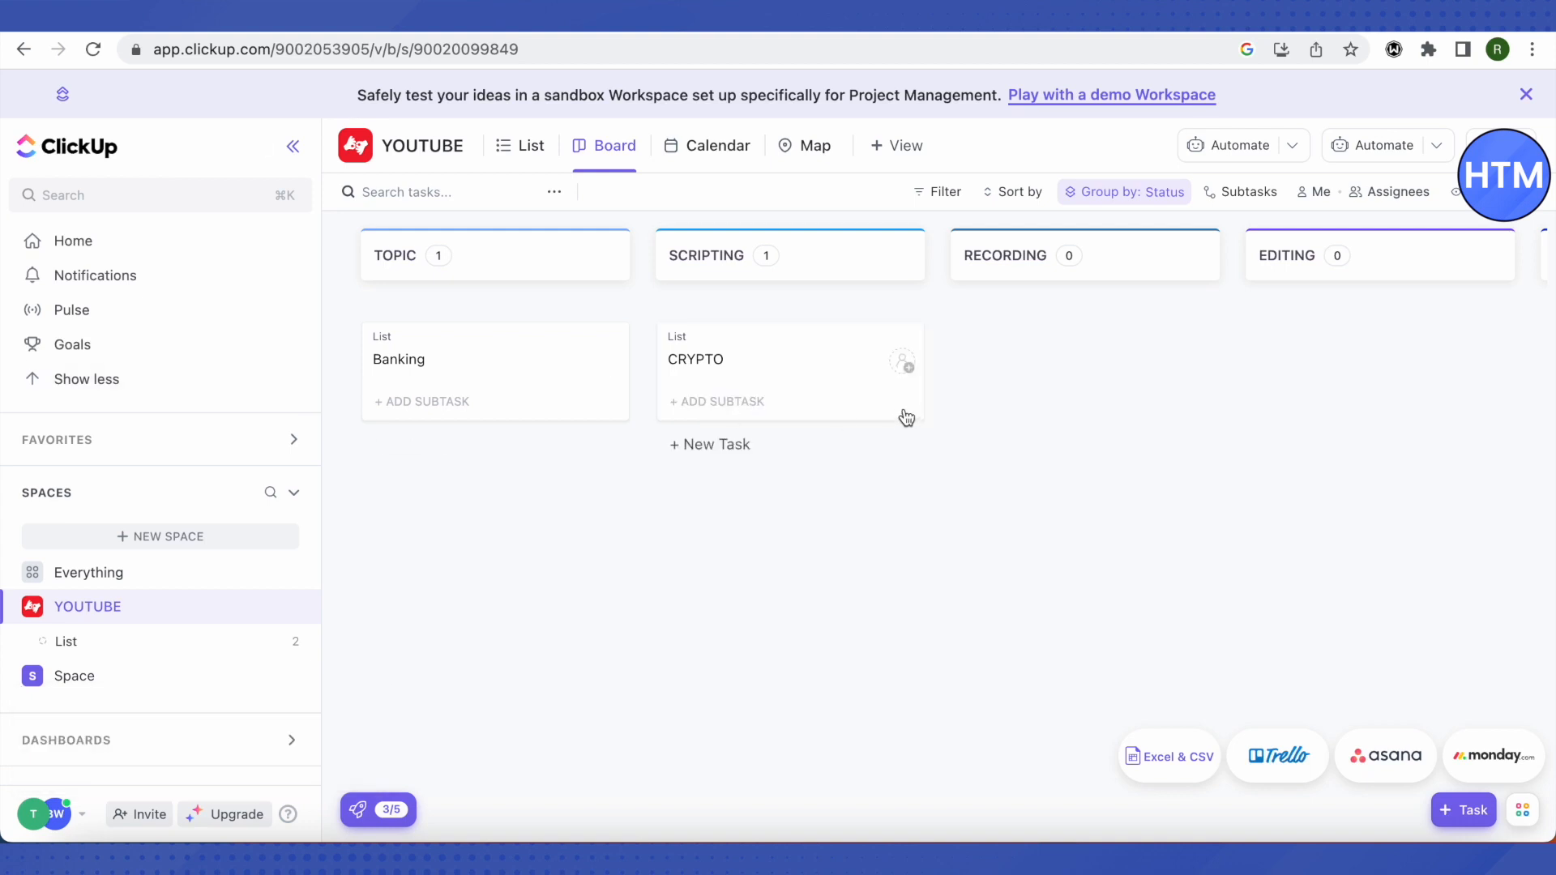
Step: Open the CRYPTO task and examine its assignee, time tracking, subtask, attachment and description options, then close it
{"action": "left_click", "coordinate": [782, 372]}
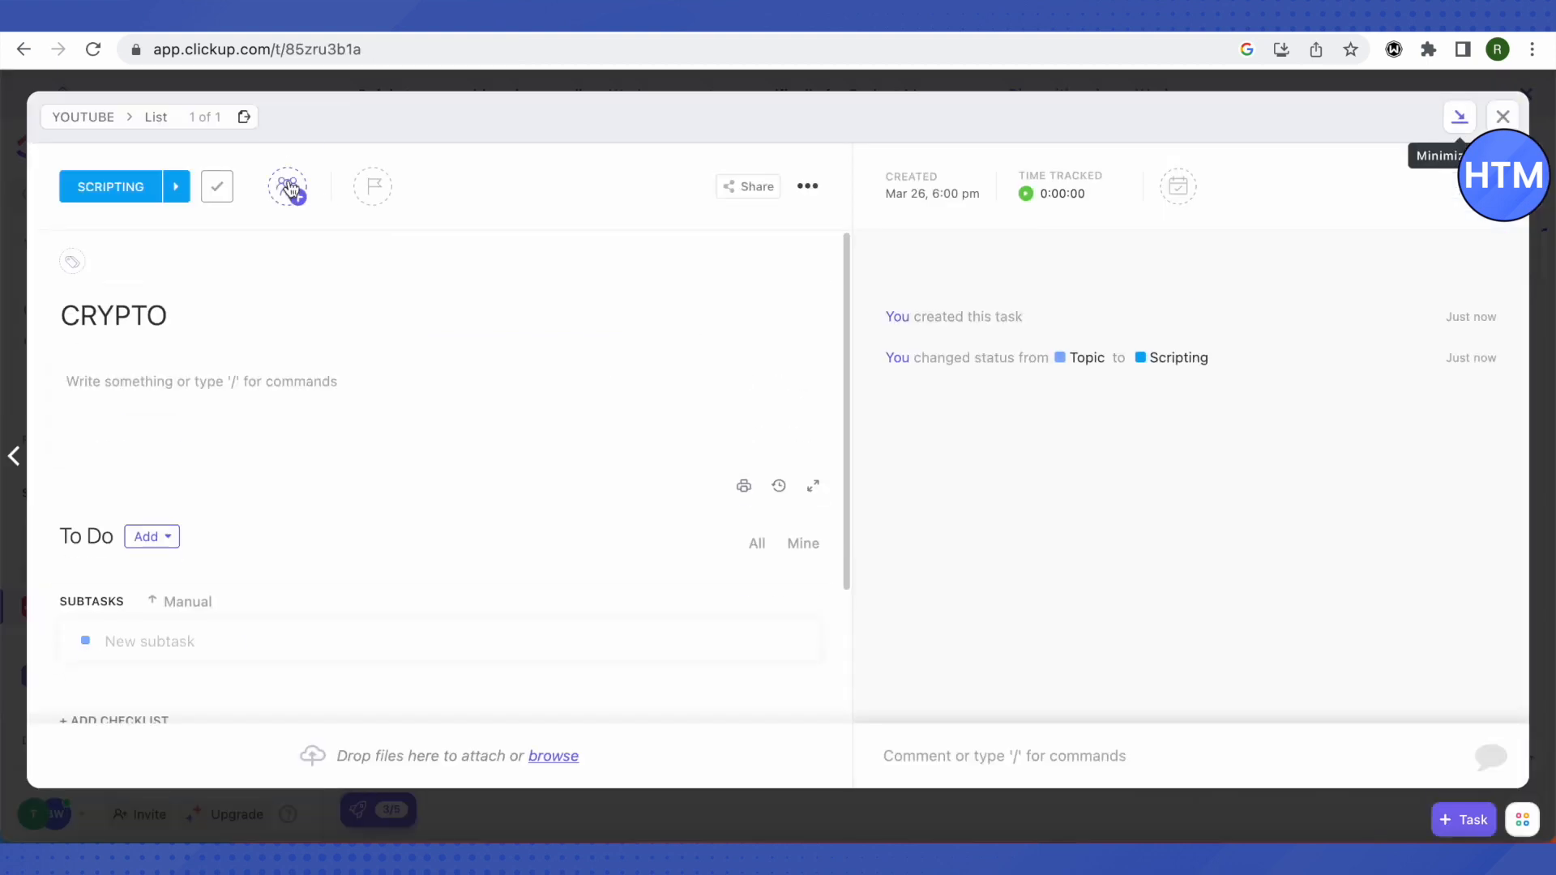
{"action": "left_click", "coordinate": [288, 188]}
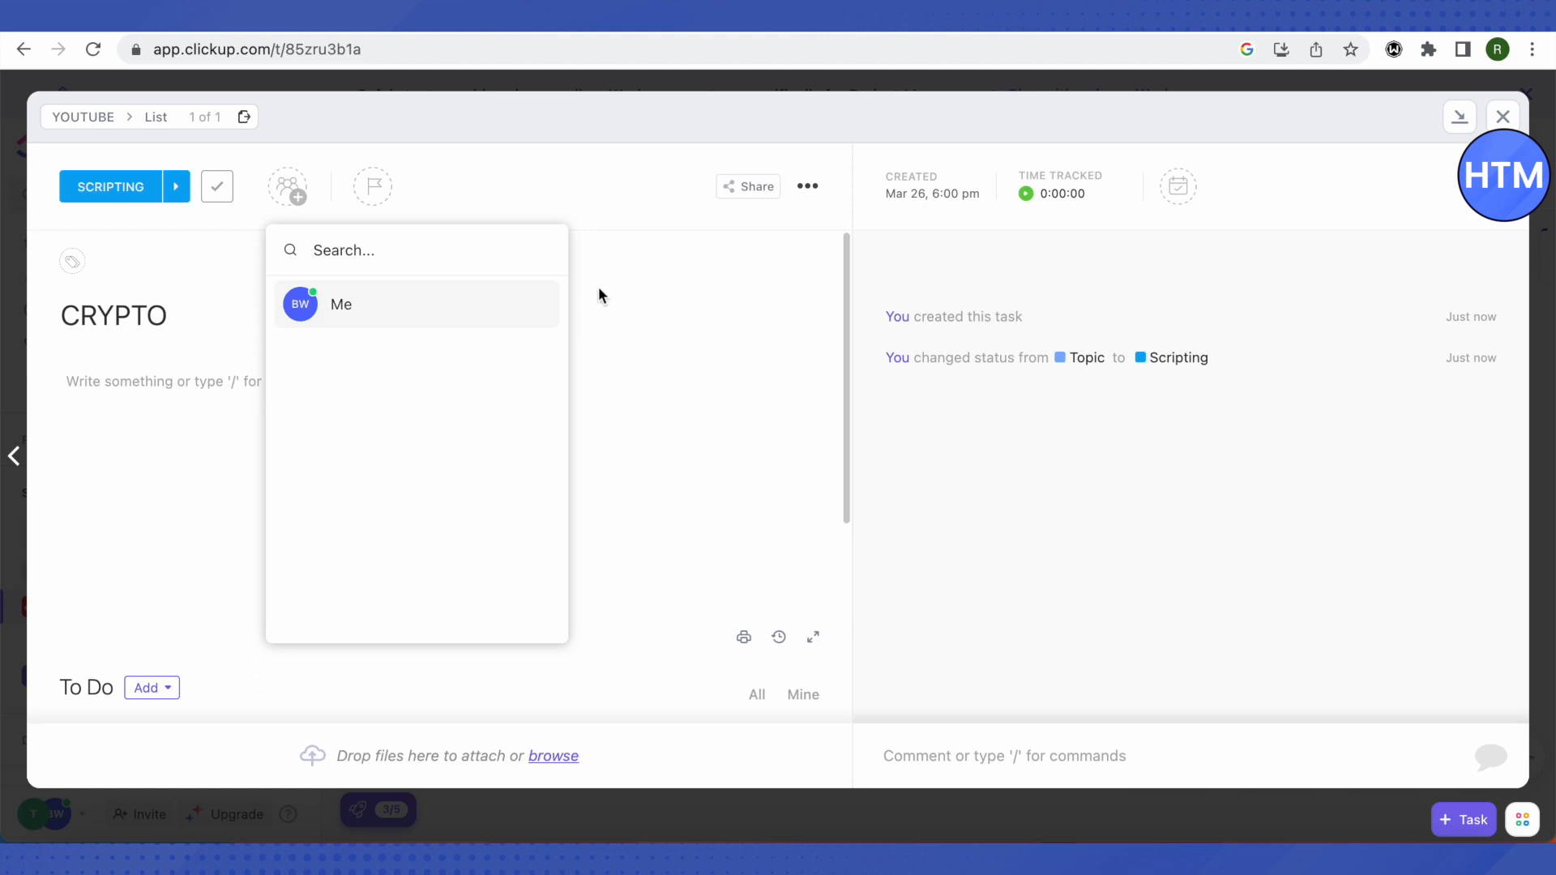
{"action": "left_click", "coordinate": [648, 234]}
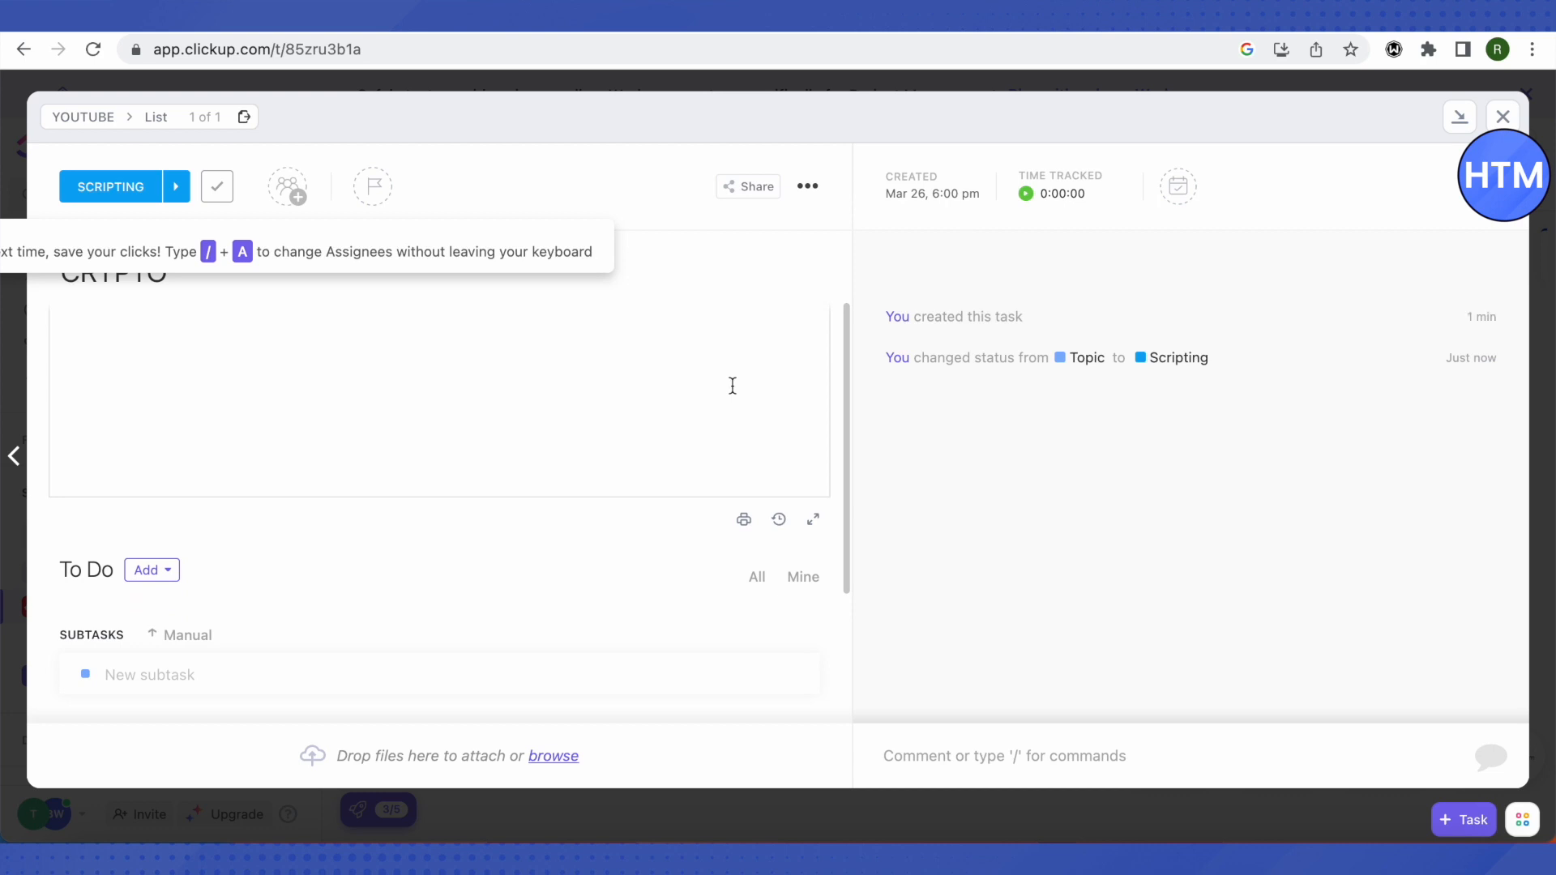
{"action": "left_click", "coordinate": [1087, 196]}
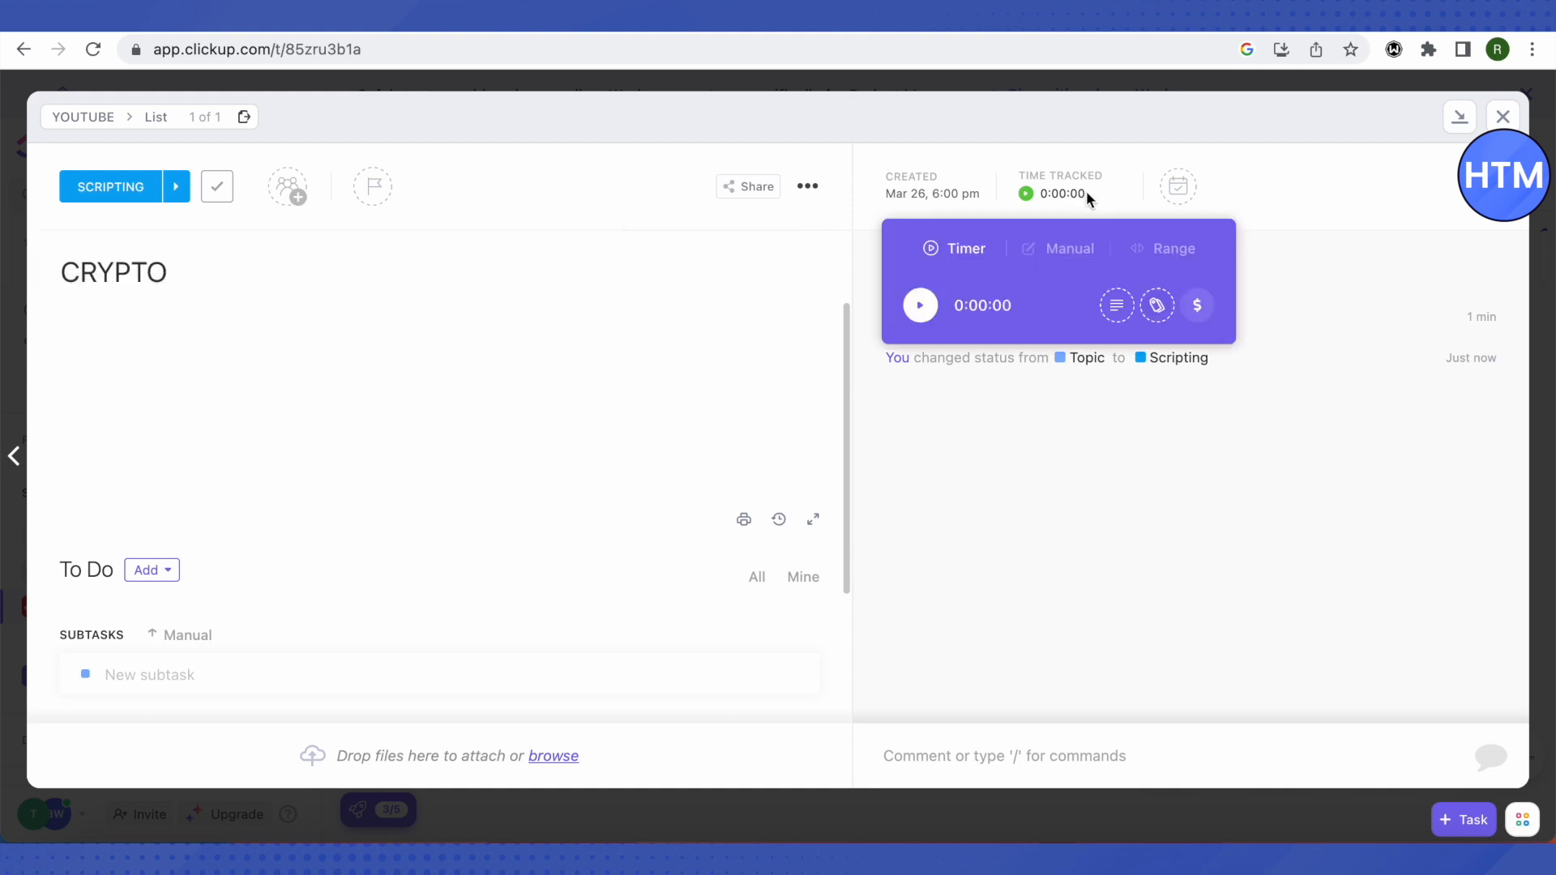
{"action": "left_click", "coordinate": [786, 230]}
{"action": "scroll", "coordinate": [458, 527], "scroll_direction": "down", "scroll_amount": 3}
{"action": "scroll", "coordinate": [450, 539], "scroll_direction": "down", "scroll_amount": 1}
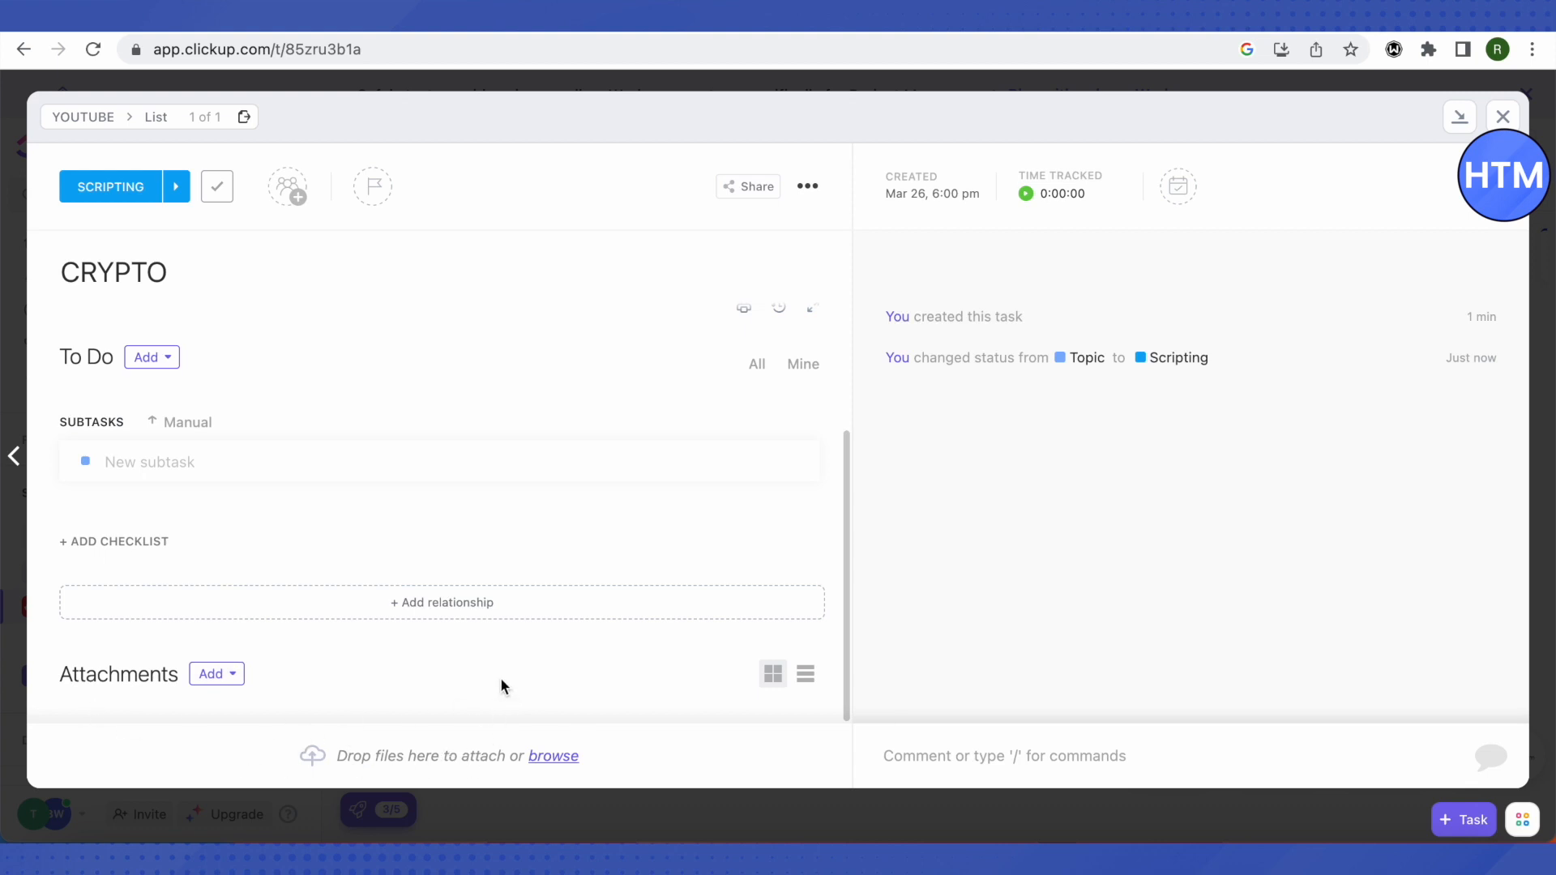
{"action": "scroll", "coordinate": [499, 678], "scroll_direction": "up", "scroll_amount": 5}
{"action": "mouse_move", "coordinate": [999, 281]}
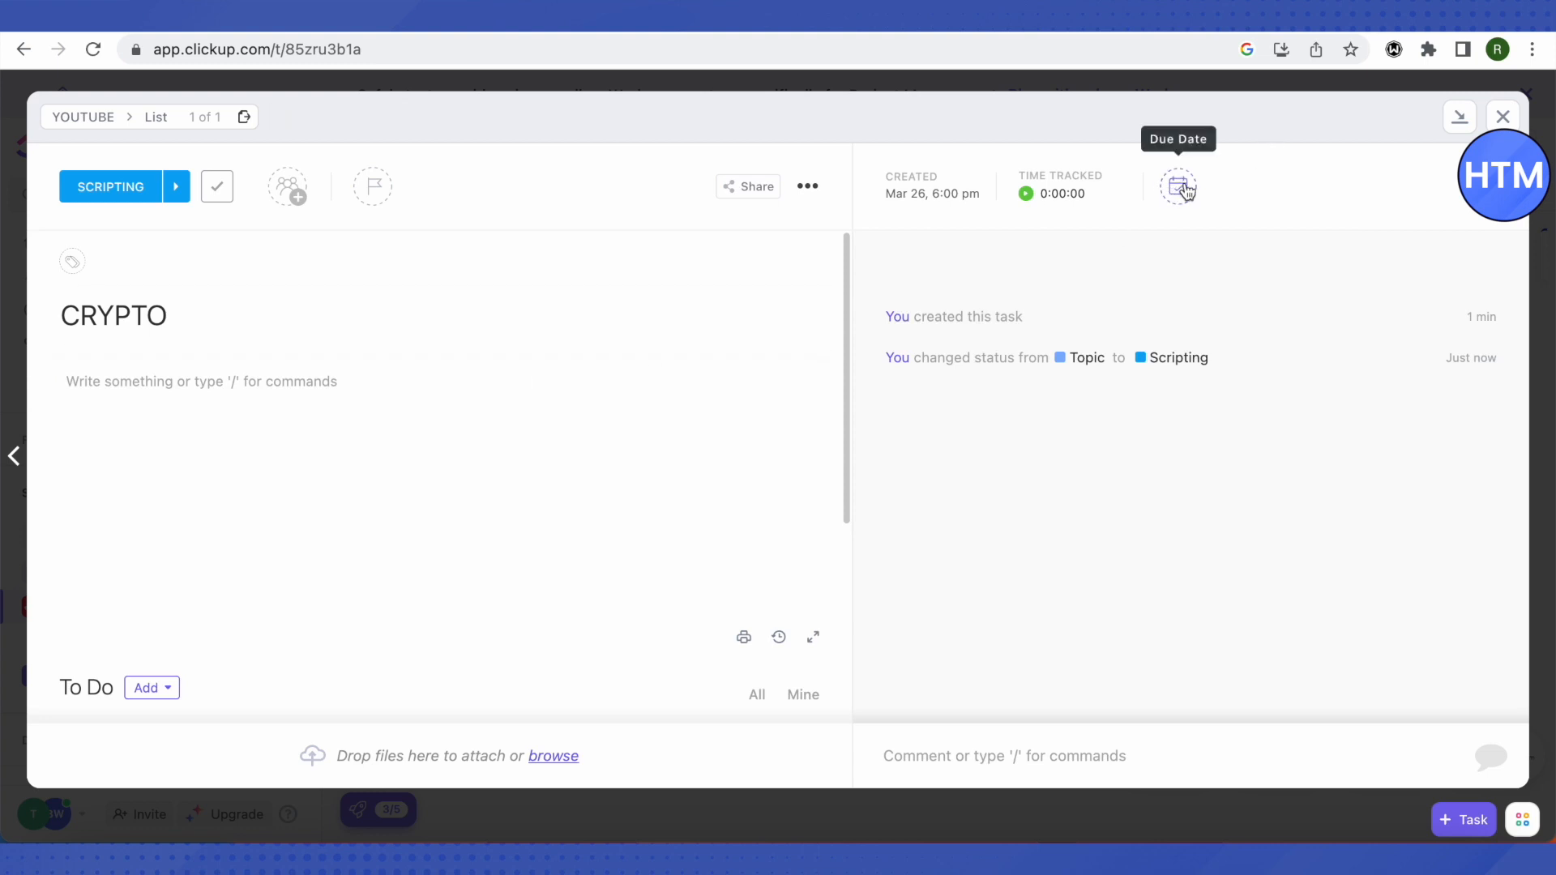
{"action": "left_click", "coordinate": [203, 382]}
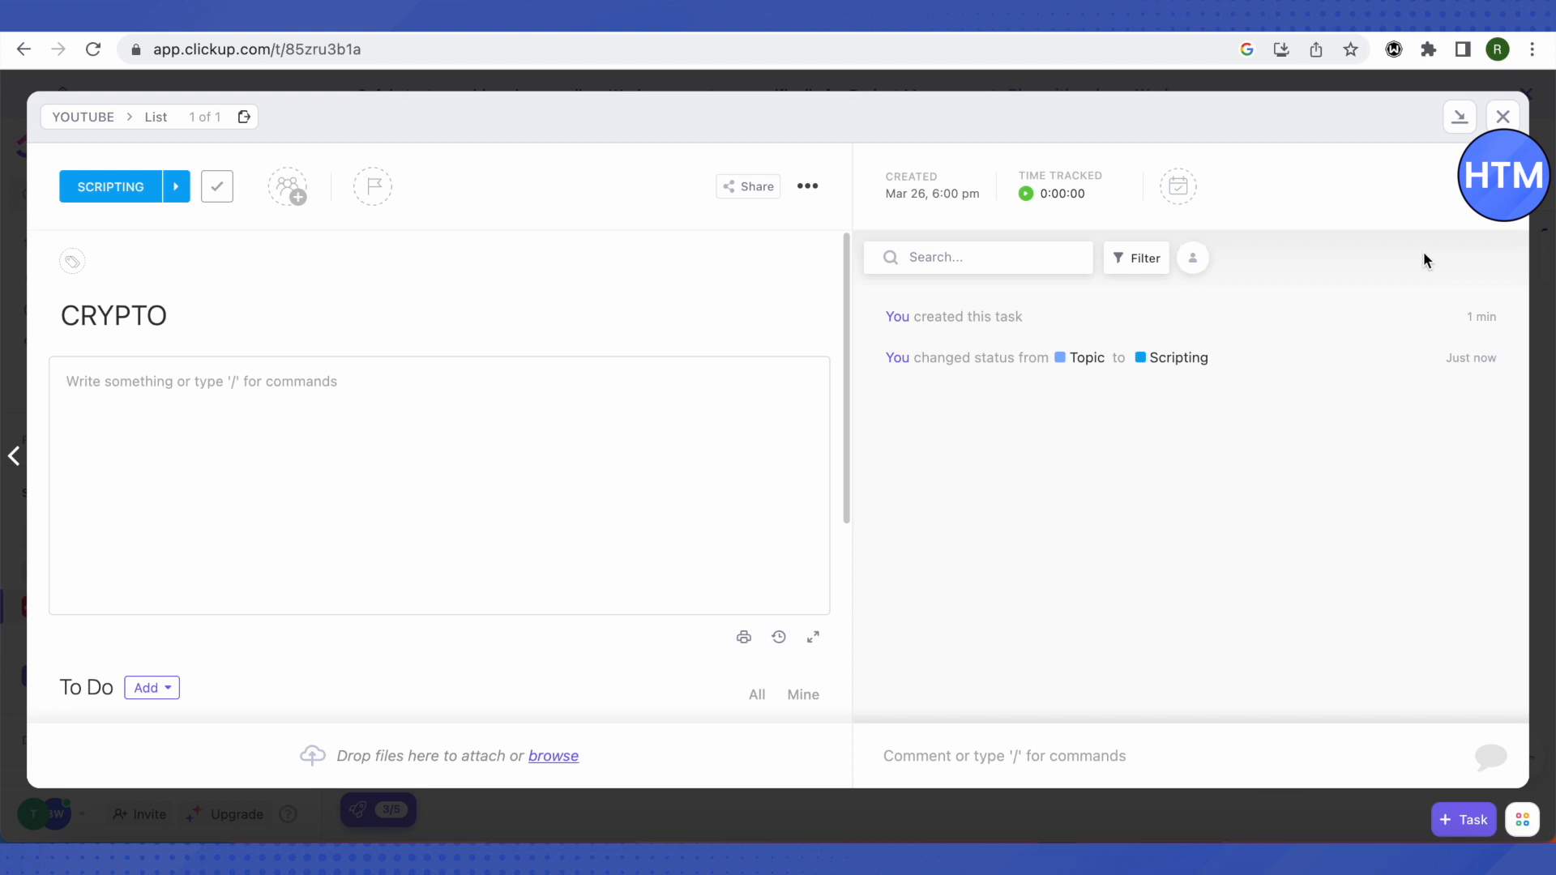
{"action": "left_click", "coordinate": [1524, 121]}
Step: Move the CRYPTO task from SCRIPTING through RECORDING and PUBLISHNG to COMPLETE
{"action": "left_click_drag", "start_coordinate": [753, 382], "coordinate": [1097, 399]}
{"action": "scroll", "coordinate": [1097, 399], "scroll_direction": "right", "scroll_amount": 7}
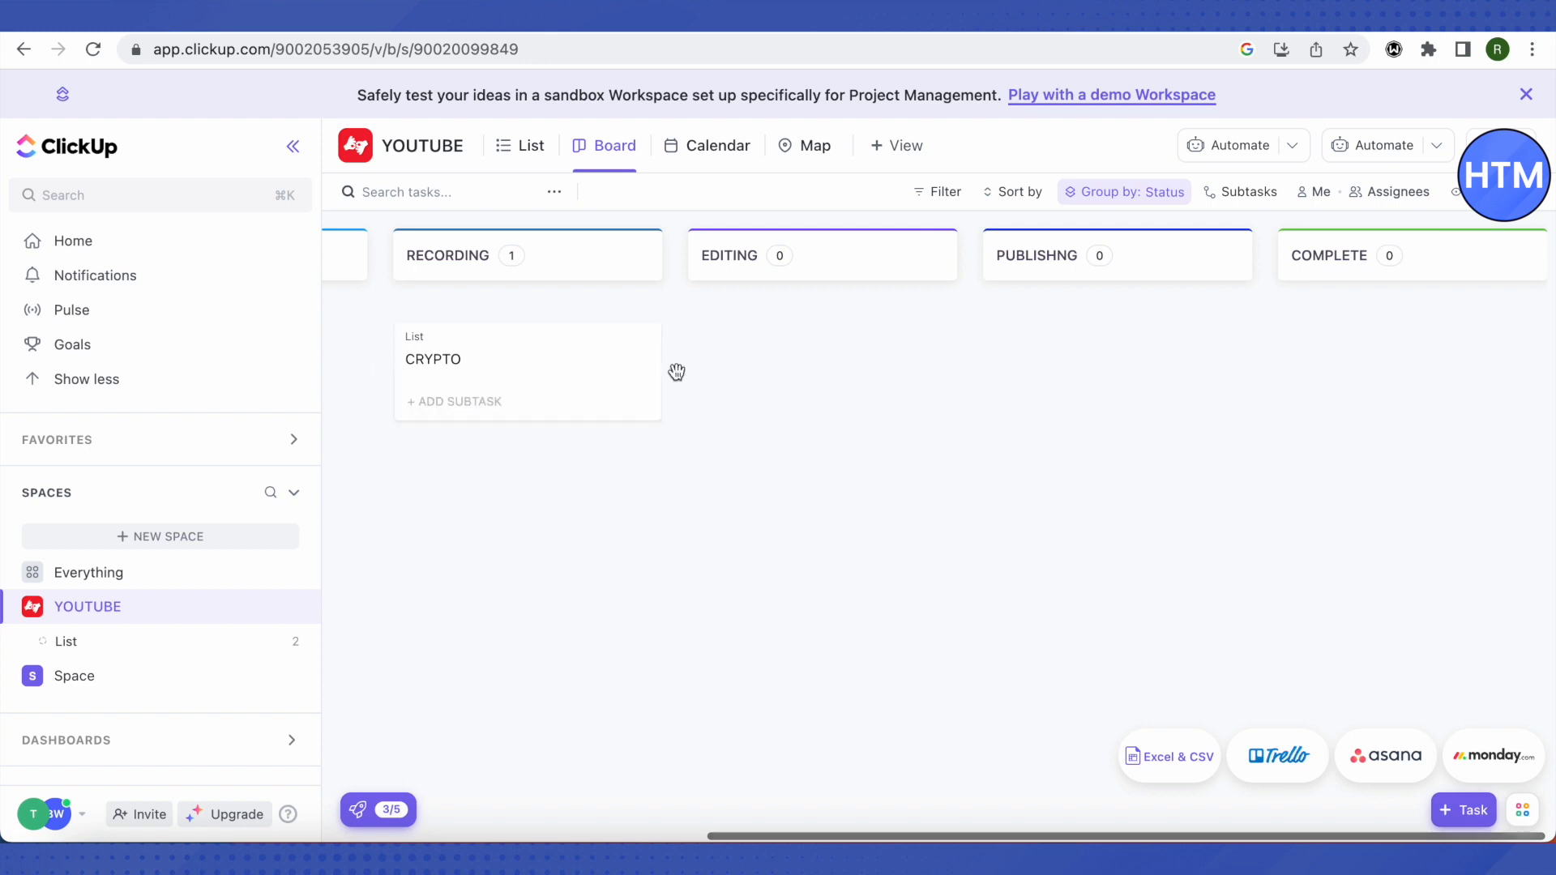
{"action": "left_click_drag", "start_coordinate": [507, 381], "coordinate": [1077, 445]}
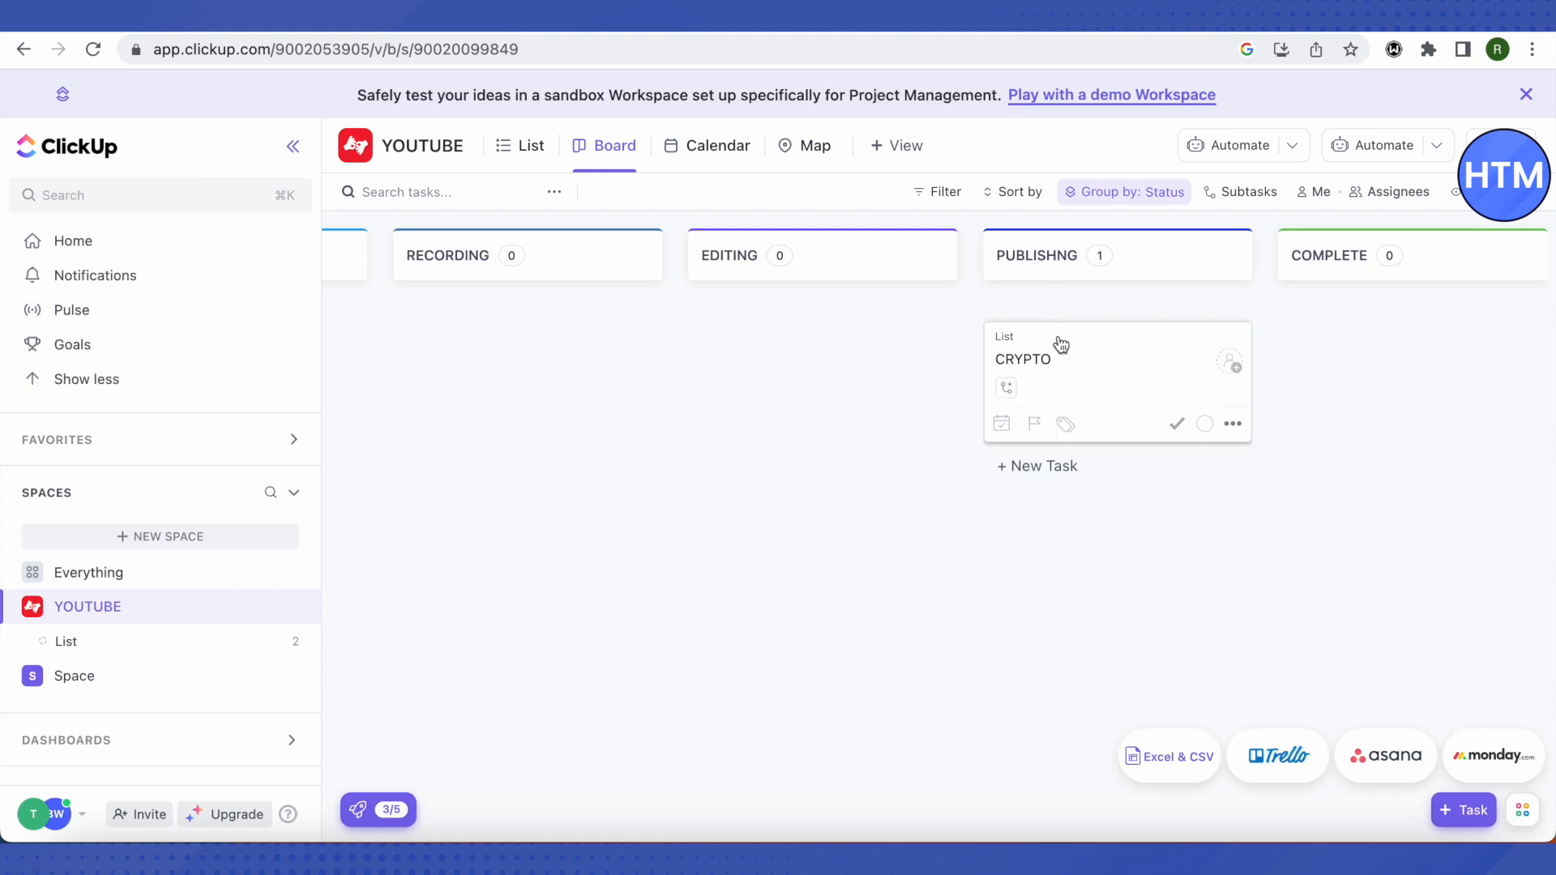
{"action": "left_click_drag", "start_coordinate": [1038, 368], "coordinate": [1377, 340]}
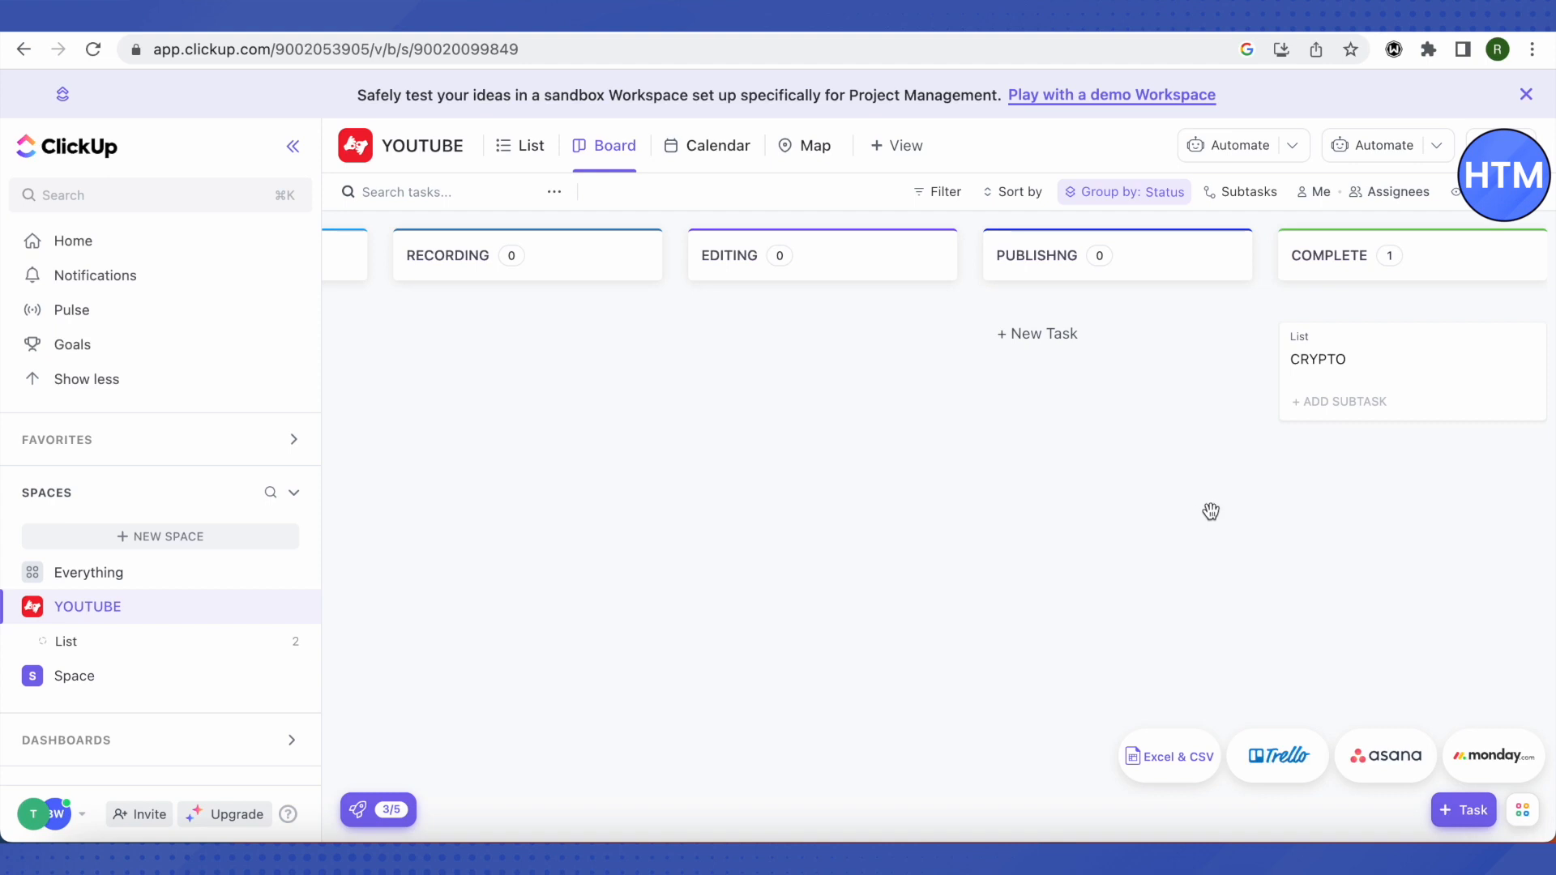
Step: Set the CRYPTO task's priority to Urgent
{"action": "mouse_move", "coordinate": [1359, 386]}
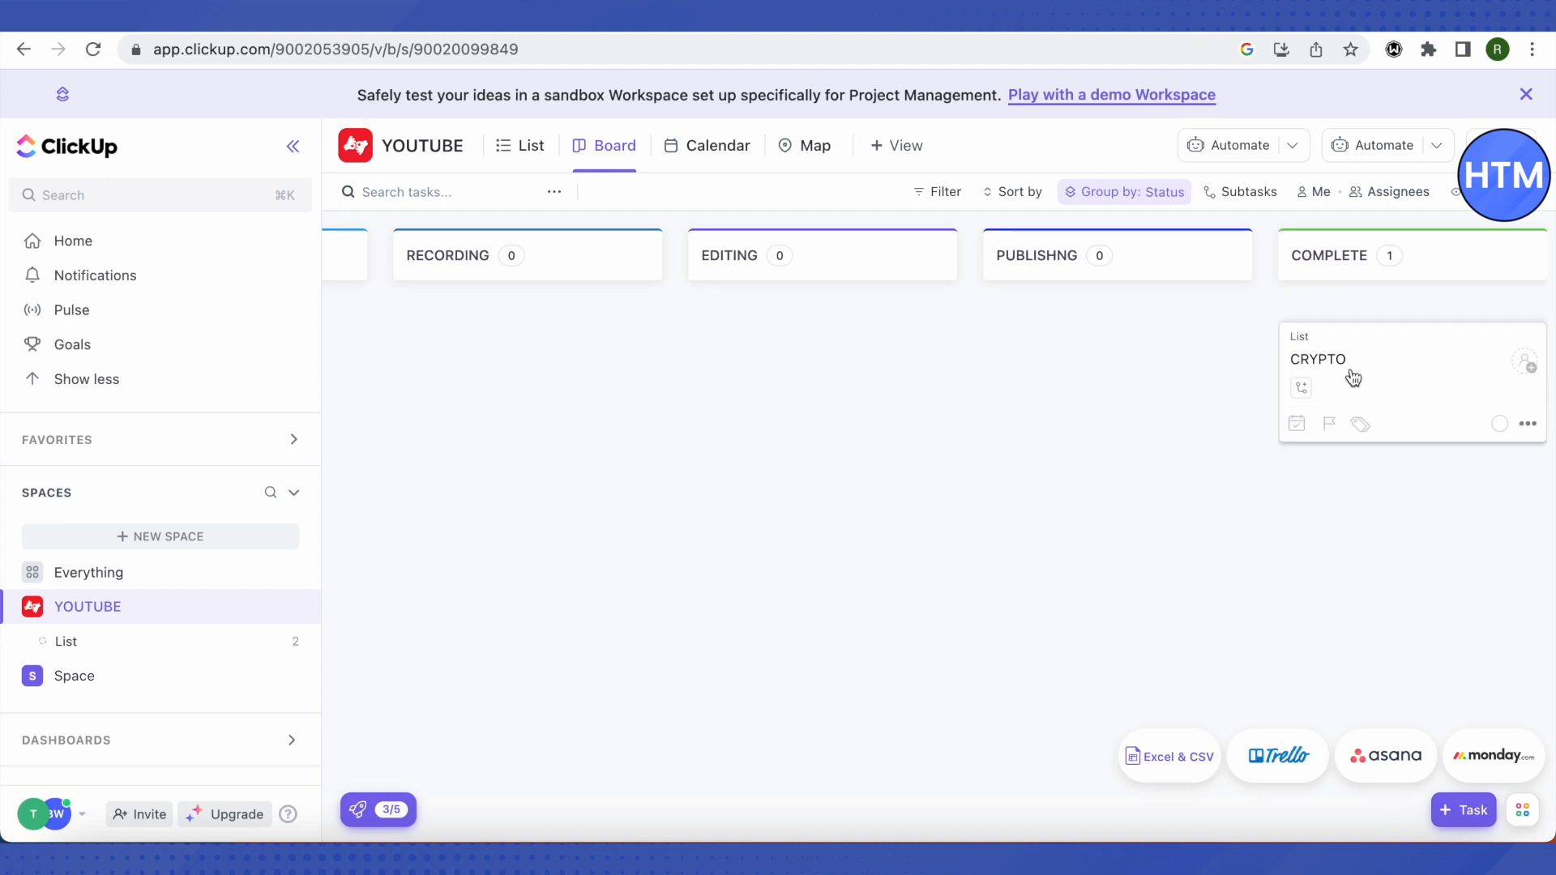
{"action": "left_click", "coordinate": [1330, 425]}
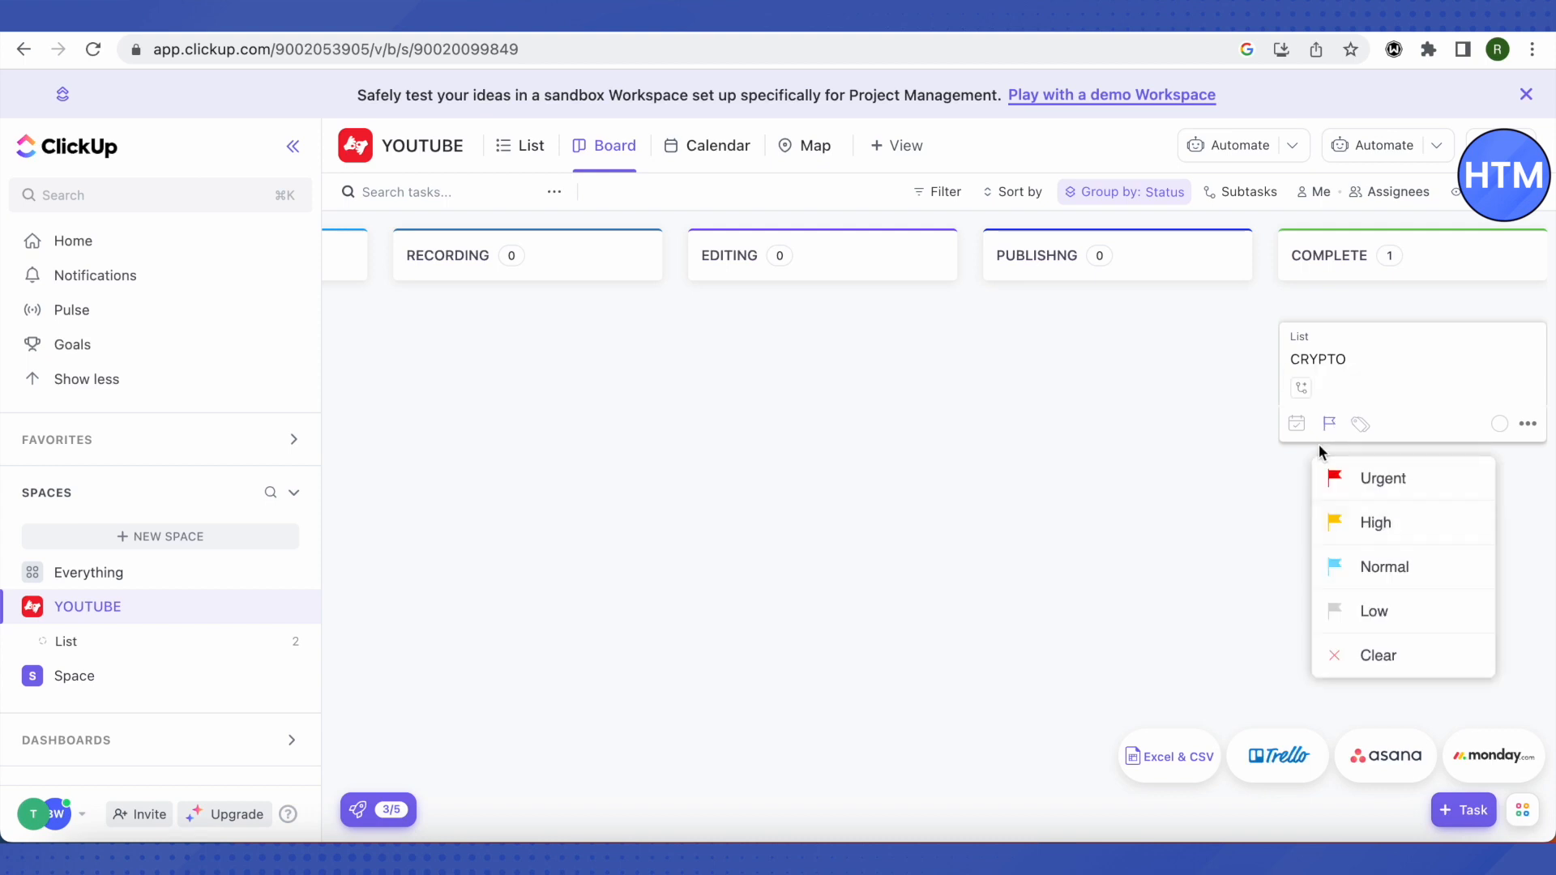
{"action": "left_click", "coordinate": [1380, 479]}
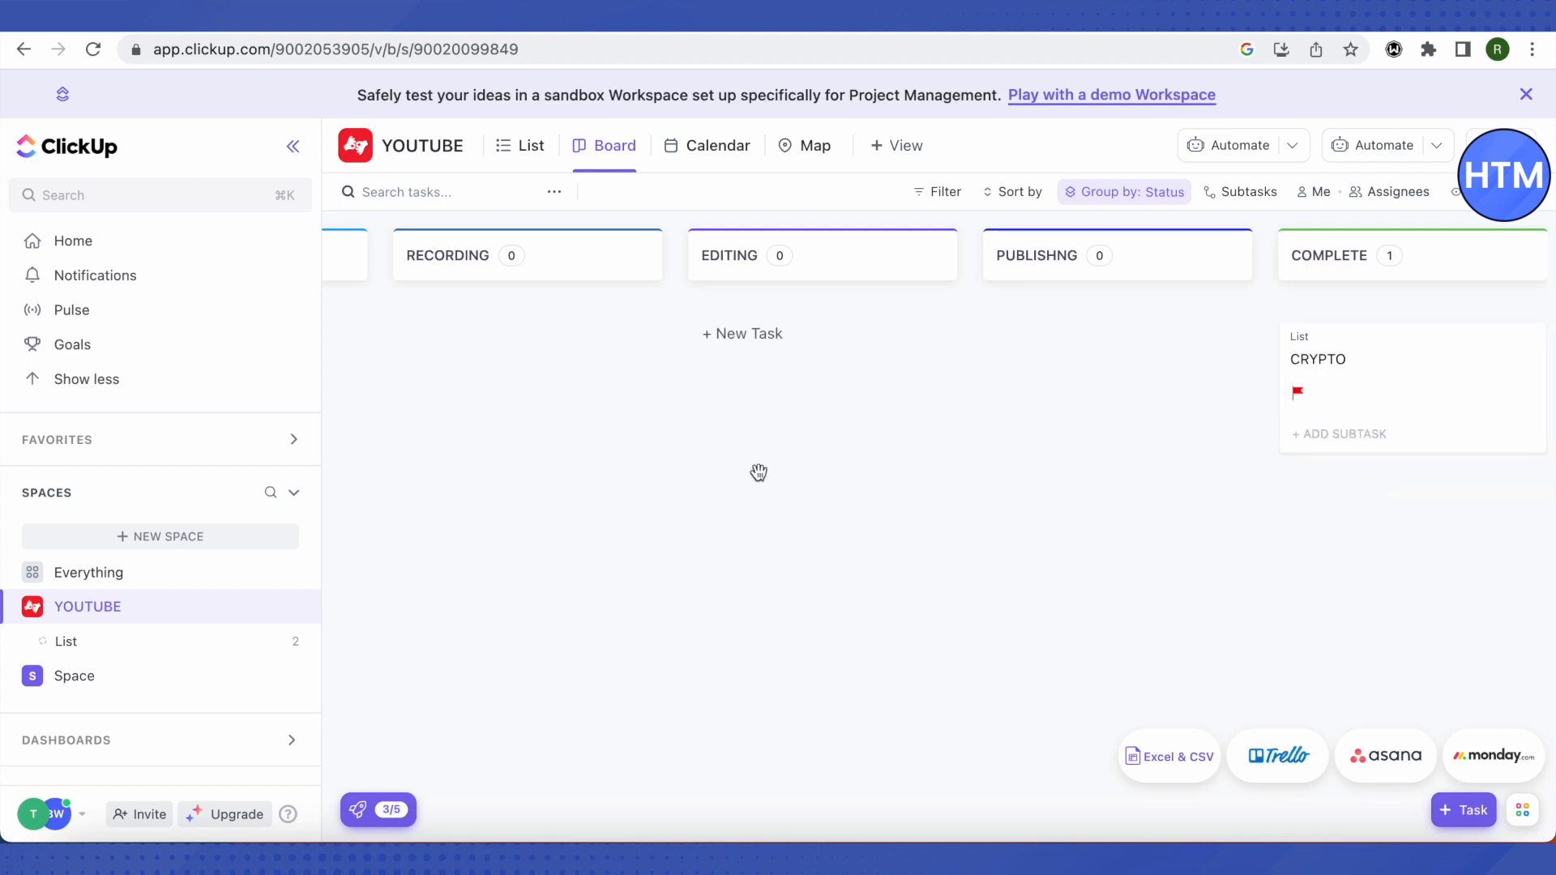
Step: Look through the YOUTUBE Space's tasks in the Calendar, Board and List views
{"action": "scroll", "coordinate": [782, 473], "scroll_direction": "left", "scroll_amount": 7}
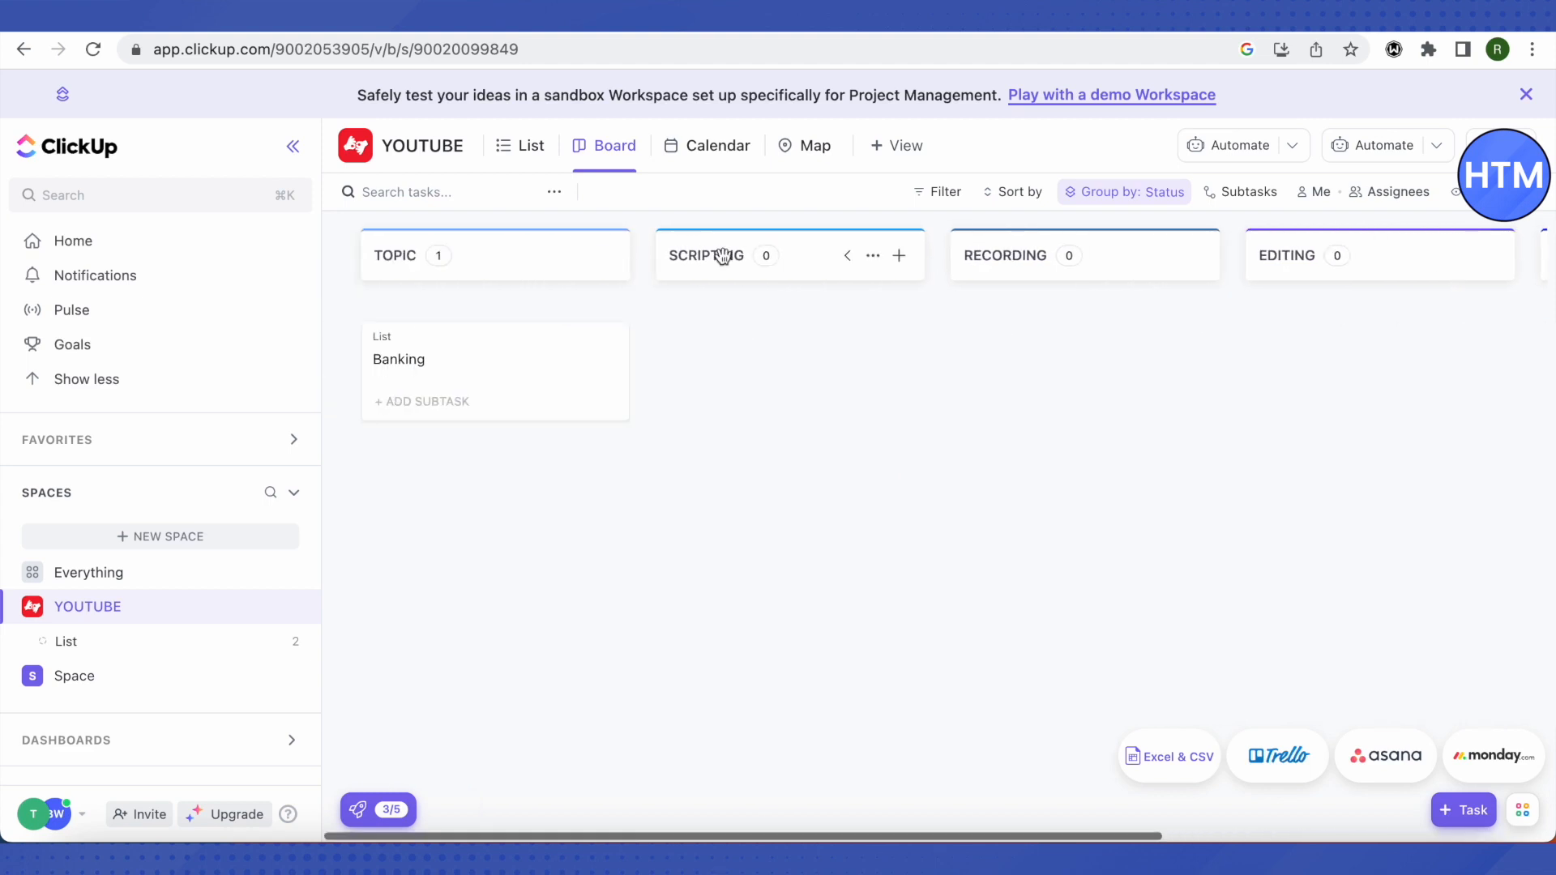
{"action": "left_click", "coordinate": [700, 155]}
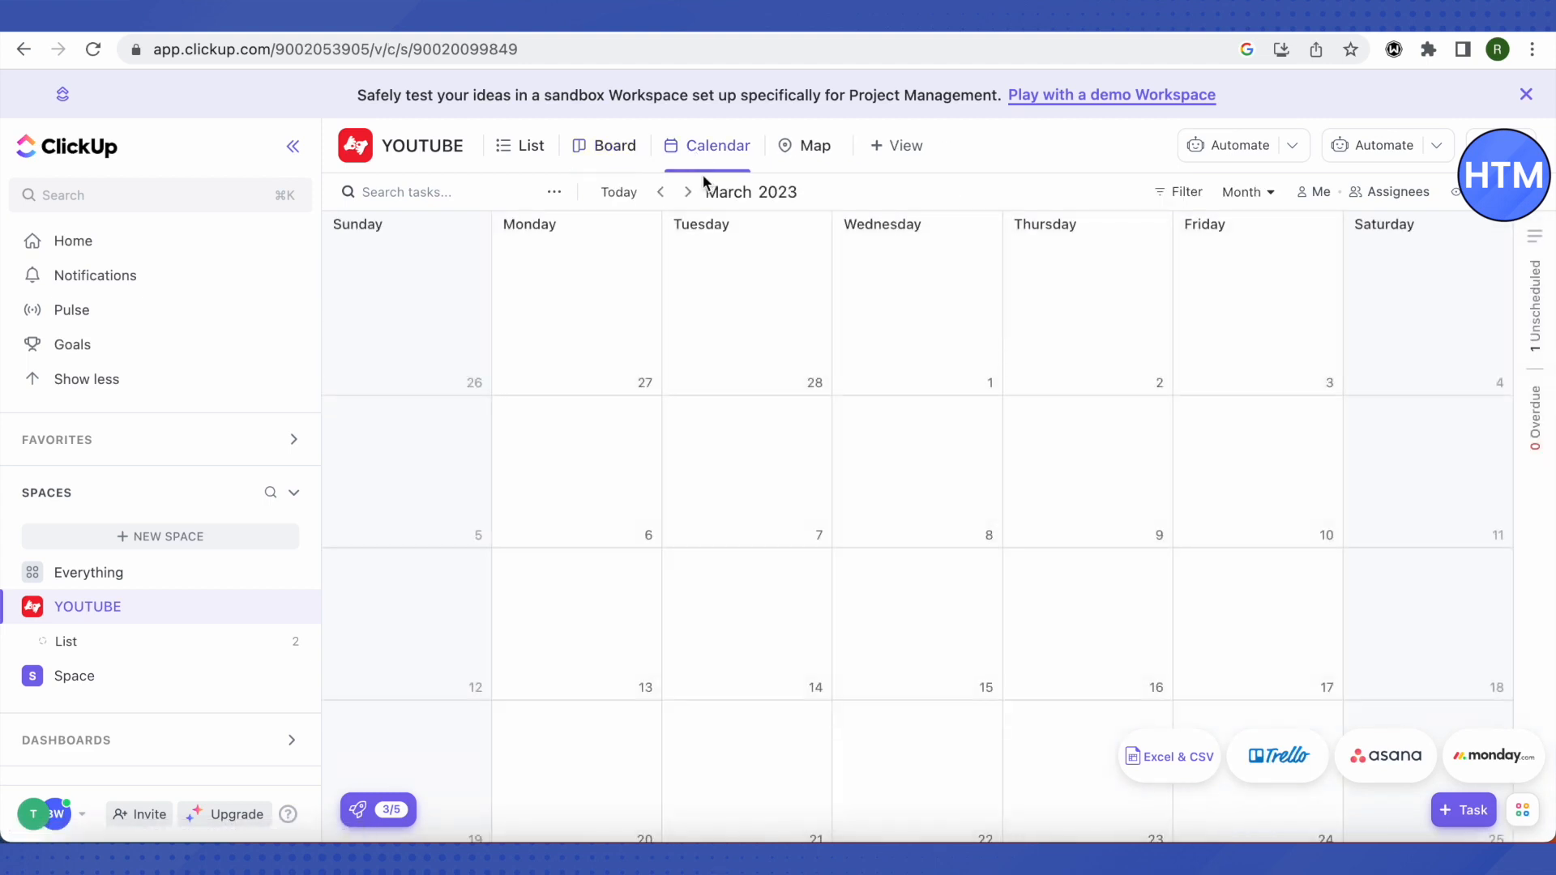
{"action": "scroll", "coordinate": [582, 315], "scroll_direction": "down", "scroll_amount": 1}
{"action": "key", "text": "alt+Left"}
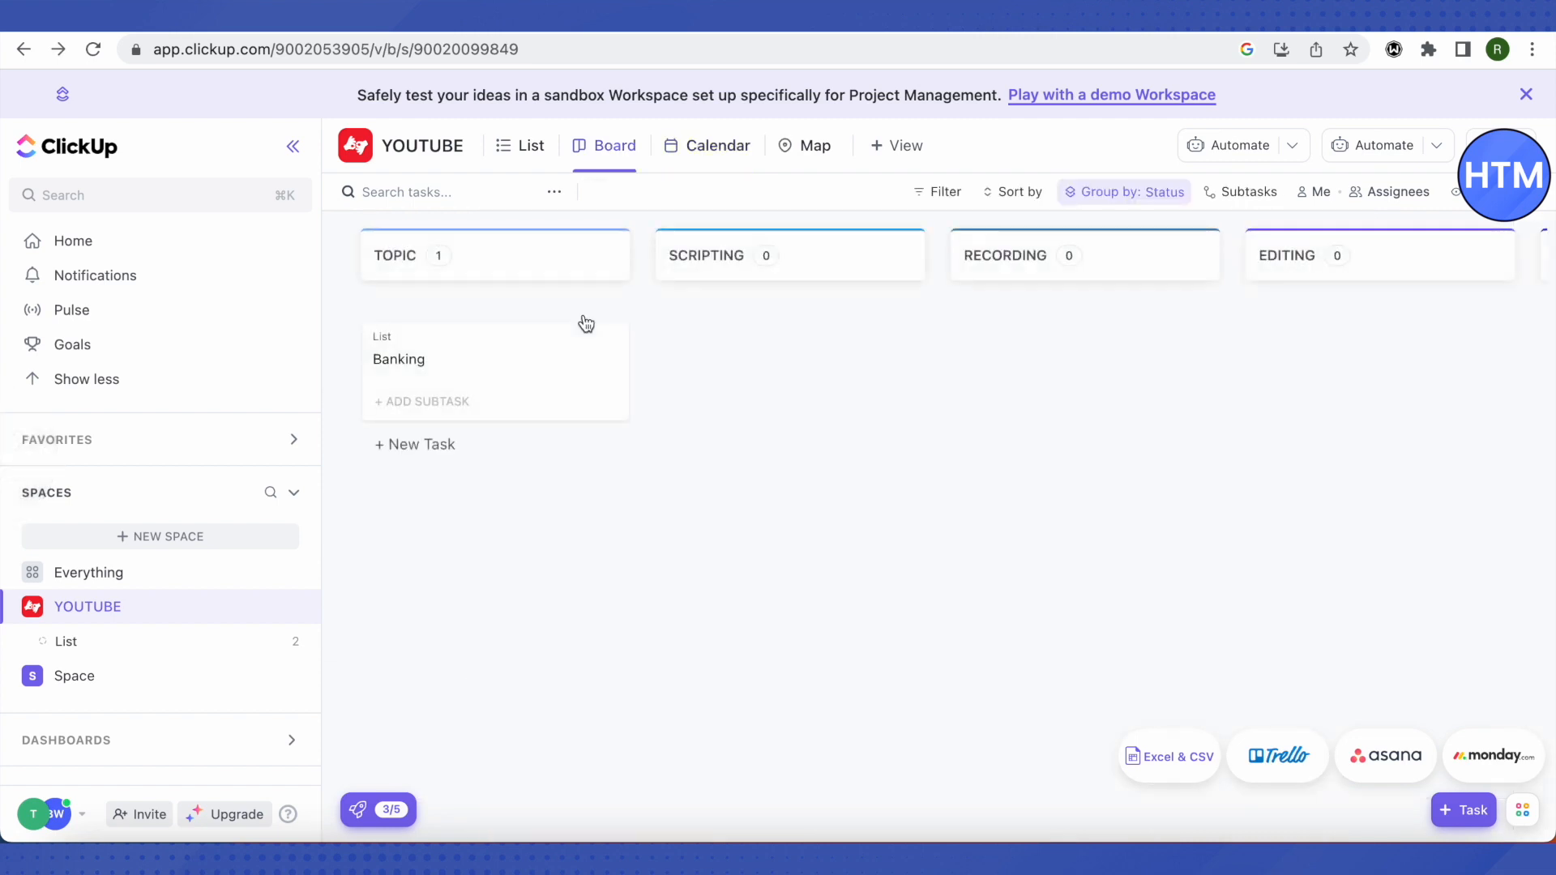
{"action": "left_click", "coordinate": [721, 151]}
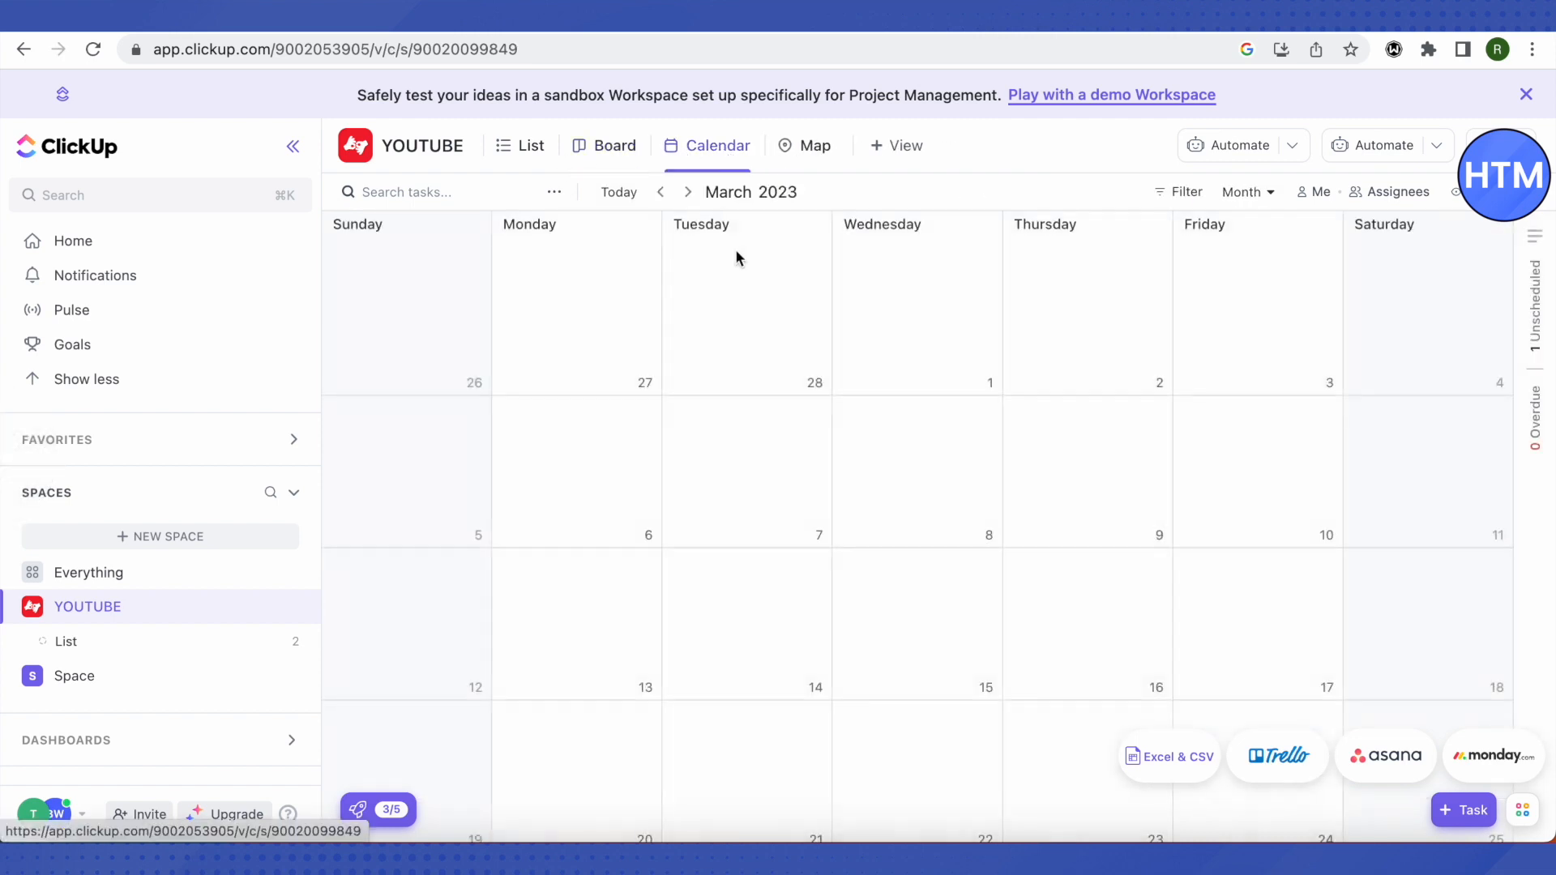
{"action": "left_click", "coordinate": [605, 154]}
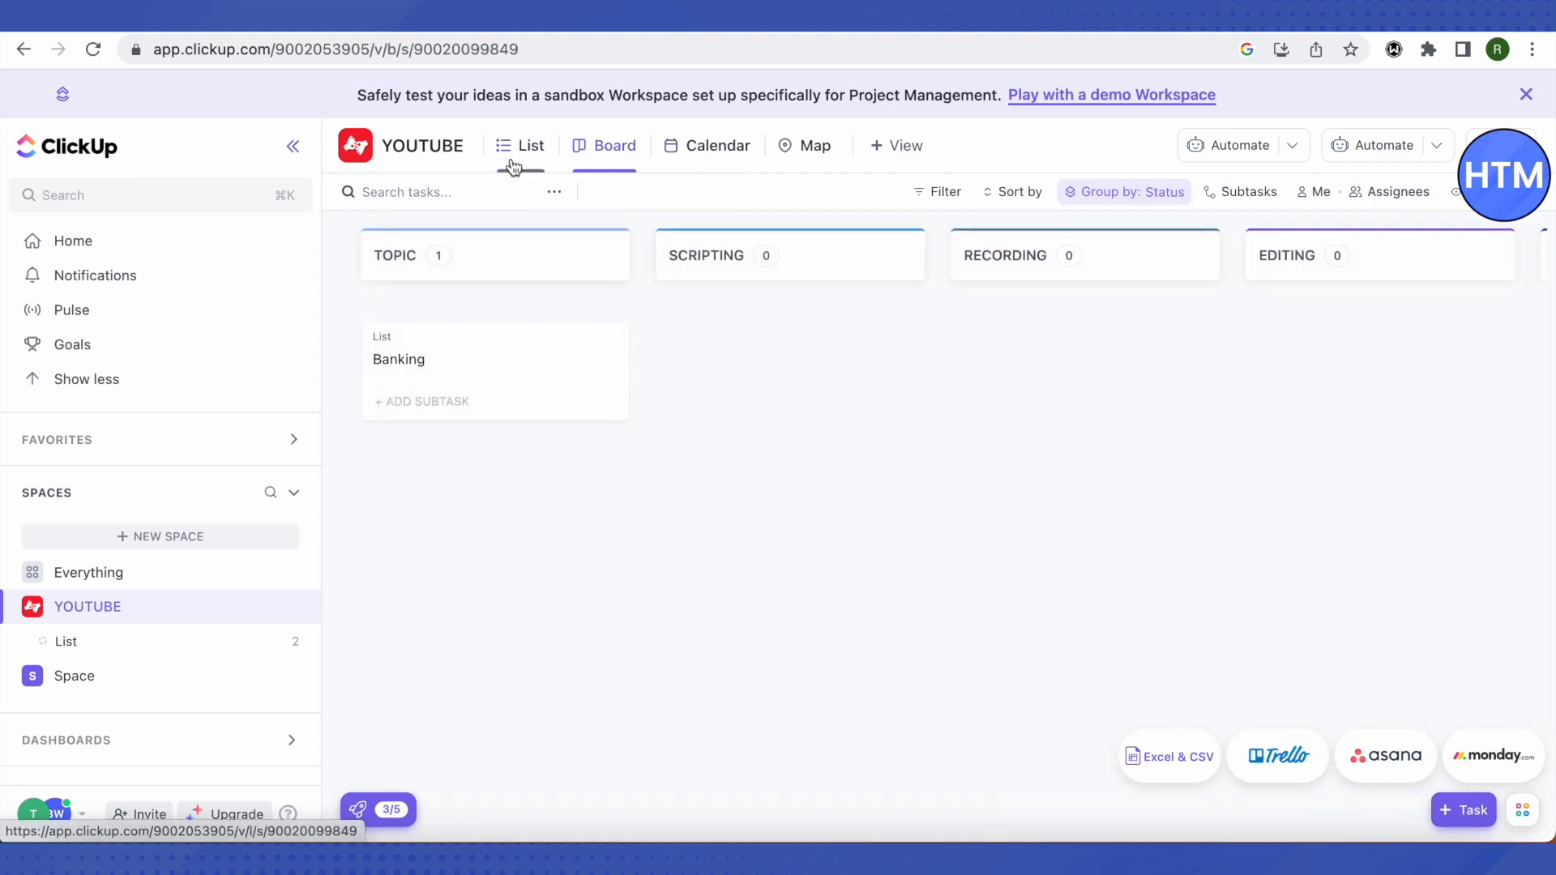
{"action": "left_click", "coordinate": [538, 154]}
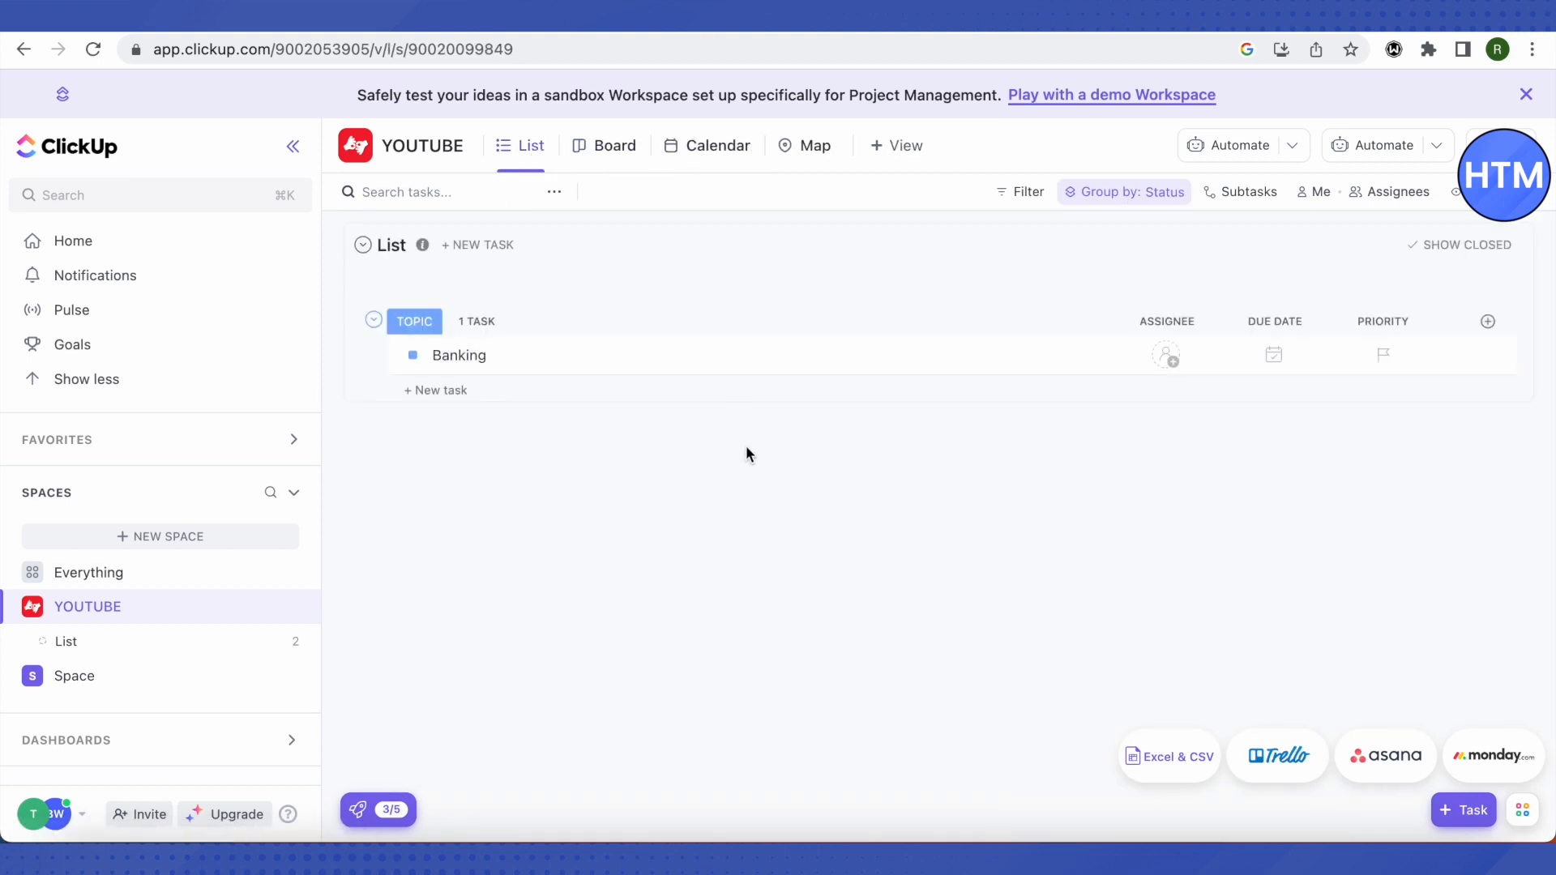
Step: Return to the Board view and move the CRYPTO task from COMPLETE back through RECORDING to SCRIPTING
{"action": "left_click", "coordinate": [621, 157]}
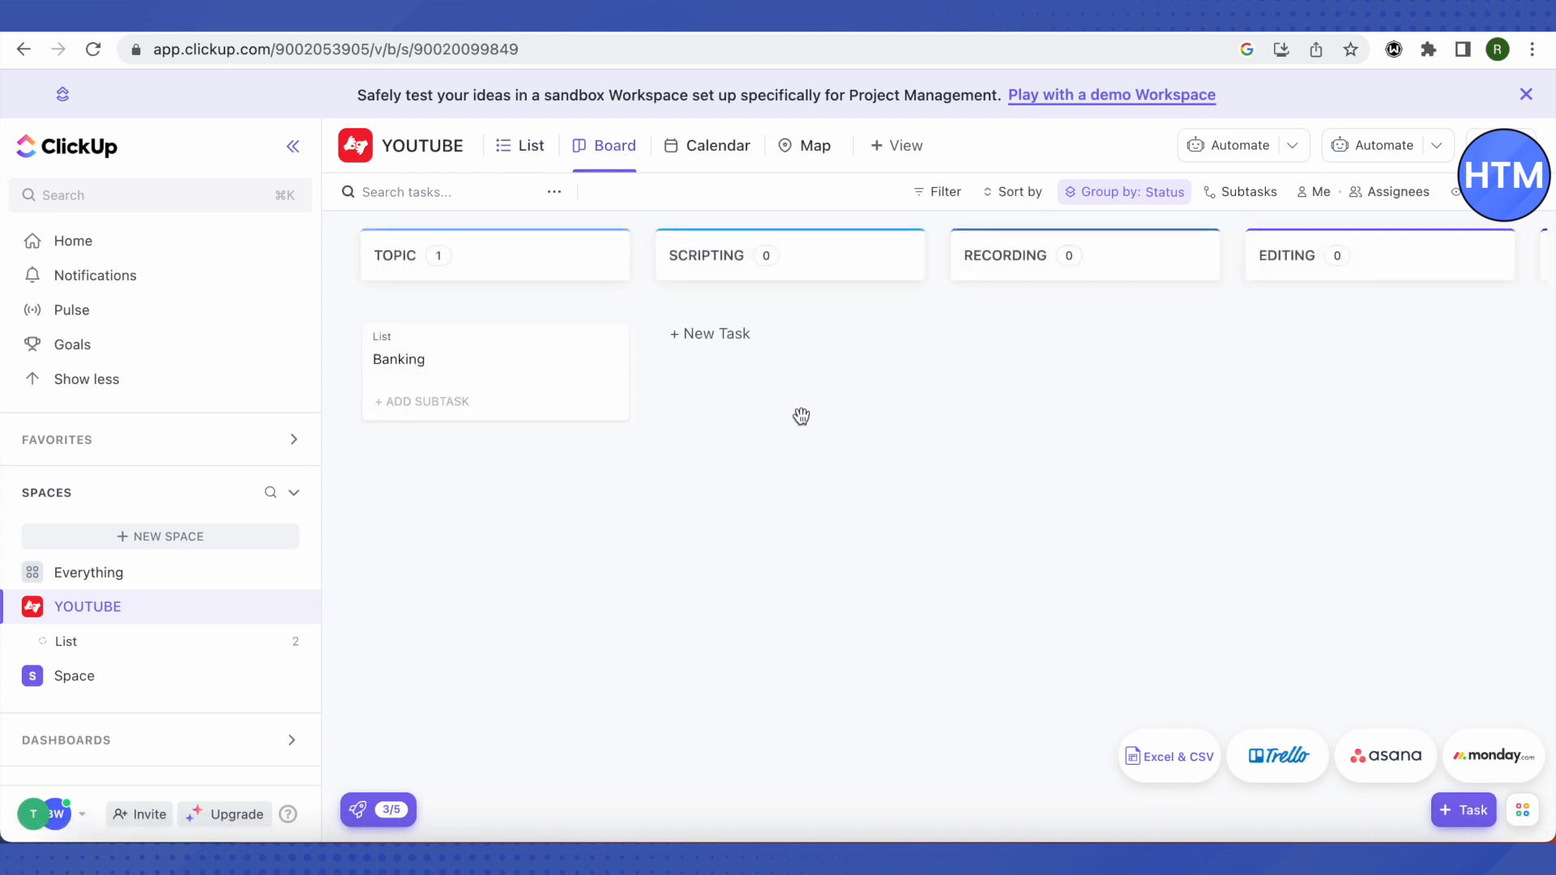
{"action": "scroll", "coordinate": [802, 415], "scroll_direction": "right", "scroll_amount": 5}
{"action": "left_click_drag", "start_coordinate": [1377, 379], "coordinate": [517, 386]}
{"action": "scroll", "coordinate": [516, 380], "scroll_direction": "left", "scroll_amount": 5}
{"action": "left_click_drag", "start_coordinate": [1073, 396], "coordinate": [762, 398]}
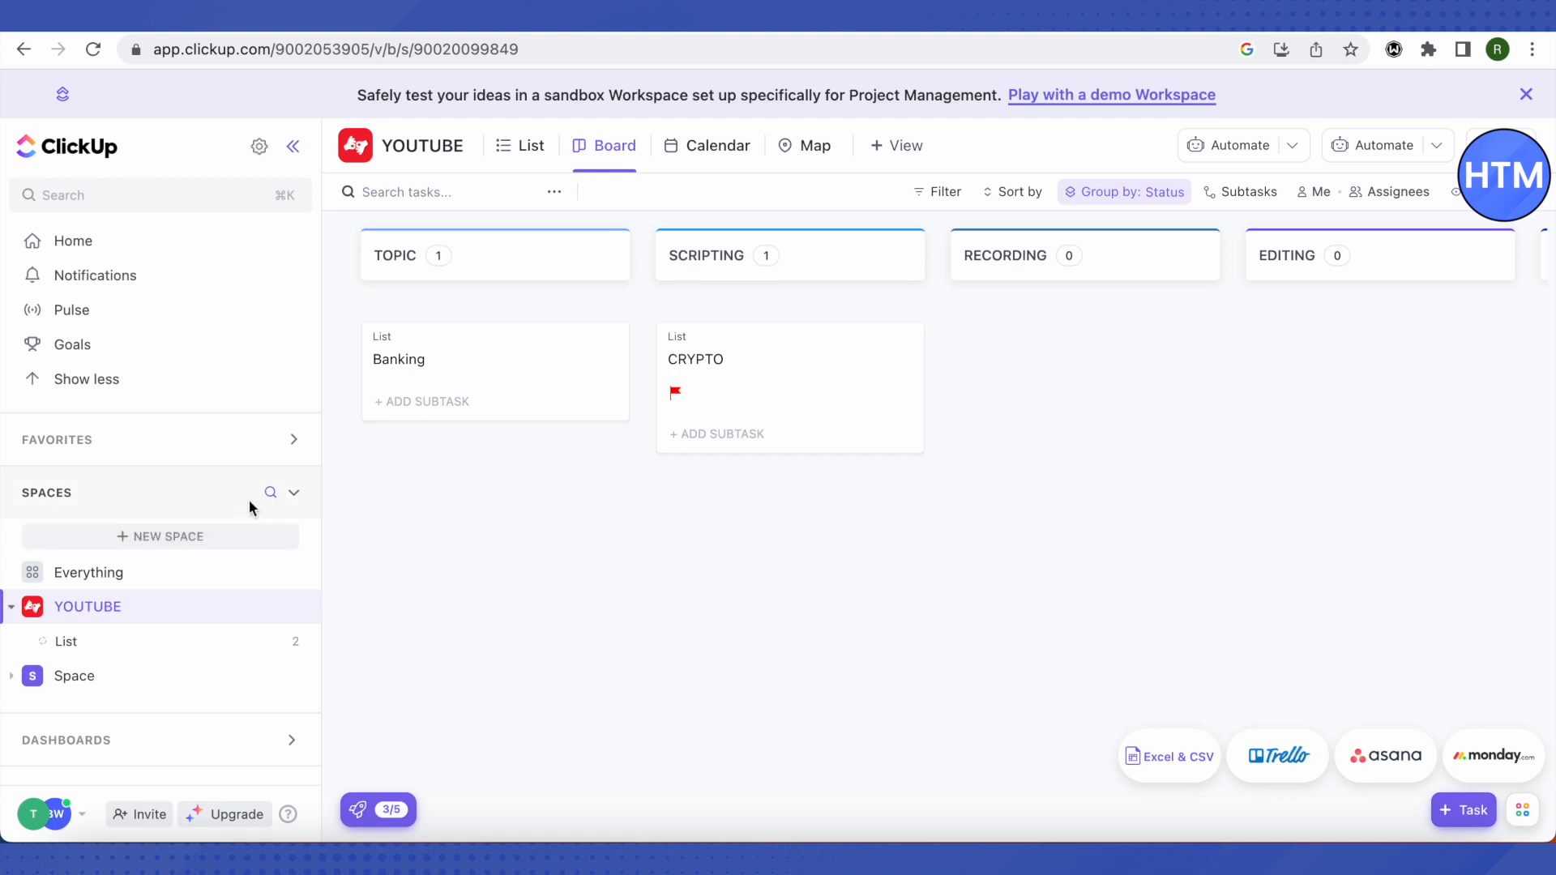
{"action": "left_click", "coordinate": [295, 497]}
{"action": "left_click", "coordinate": [295, 498]}
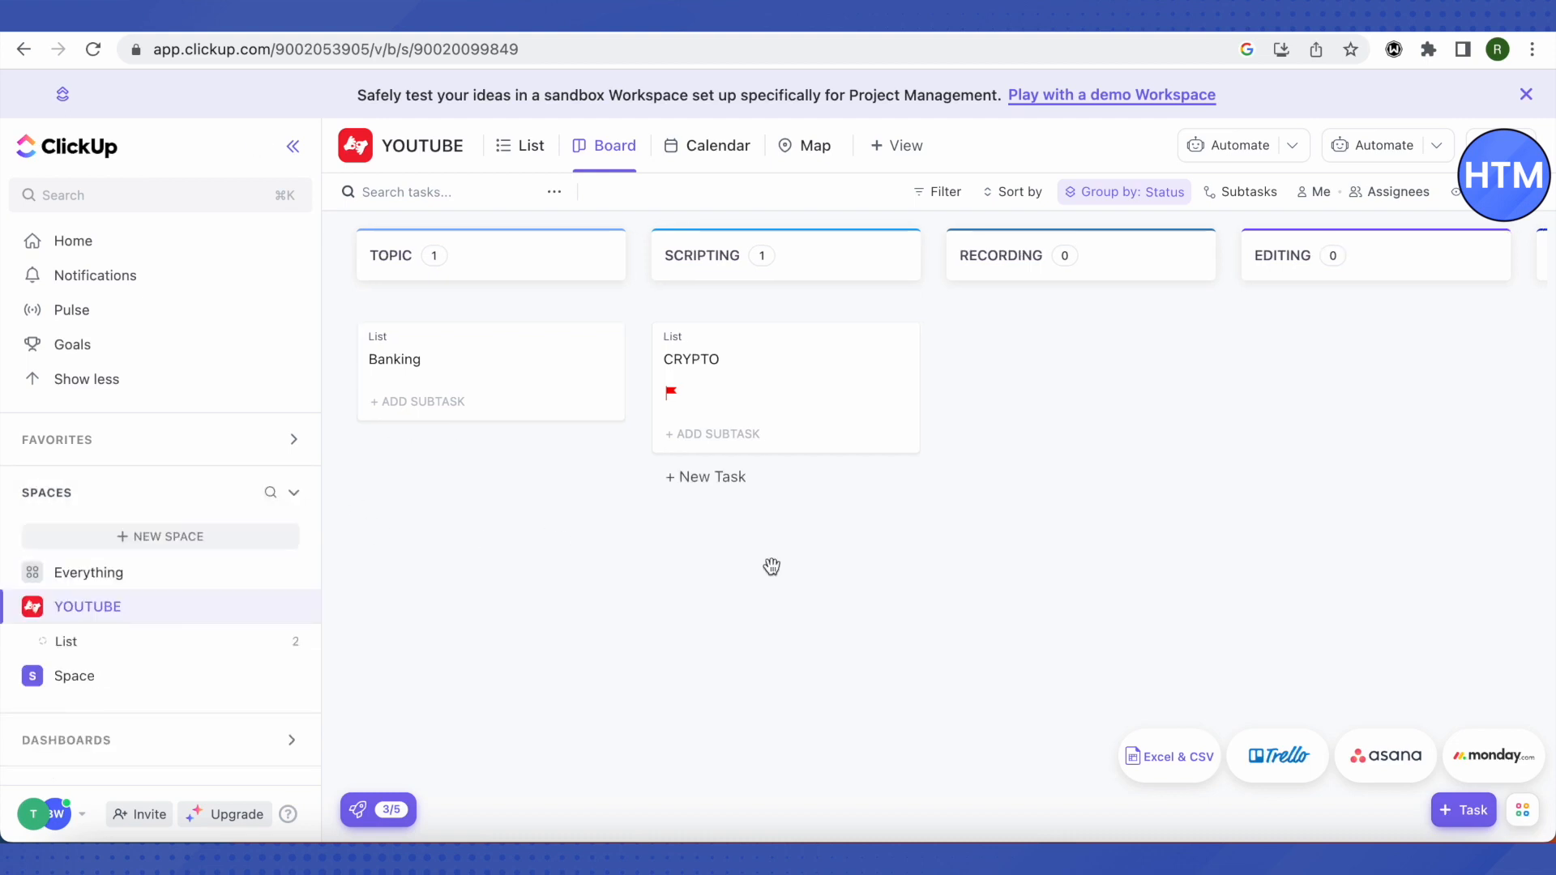